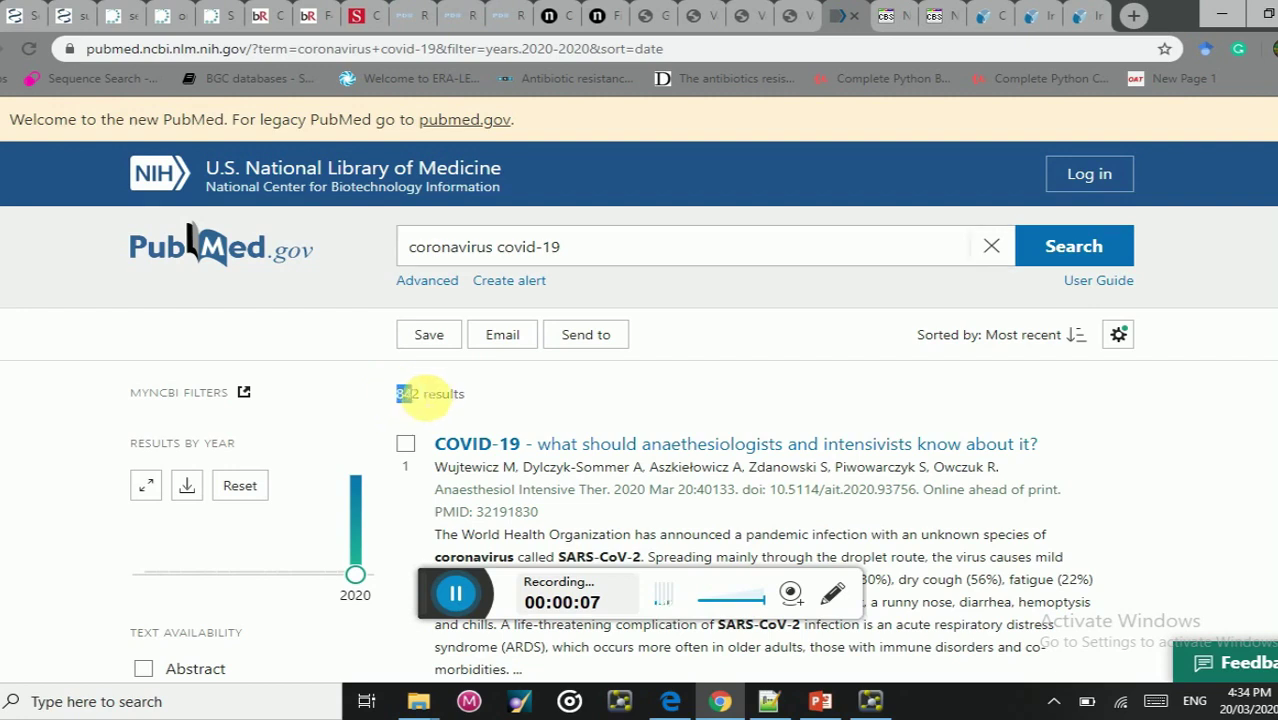
Step: Open the bioRxiv article on the complete genome characterisation of the Wuhan novel coronavirus and highlight its title and author list
click(479, 390)
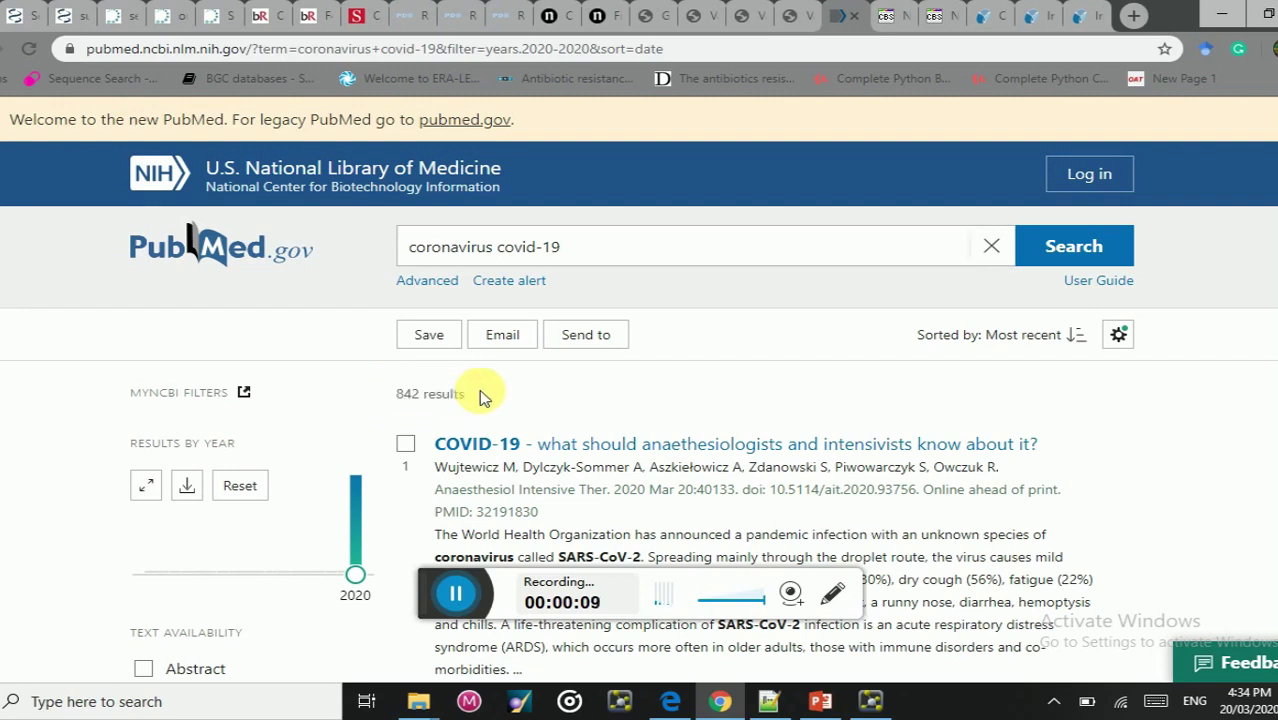
click(261, 18)
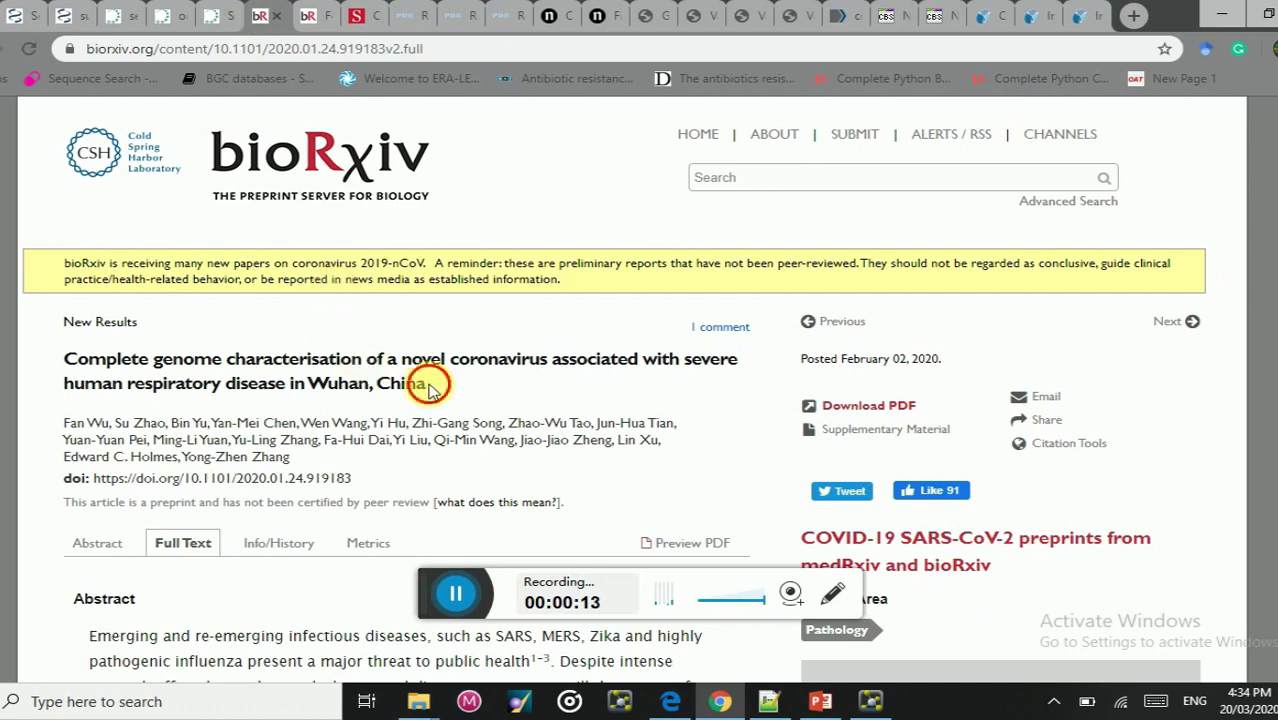
drag(430, 388, 66, 358)
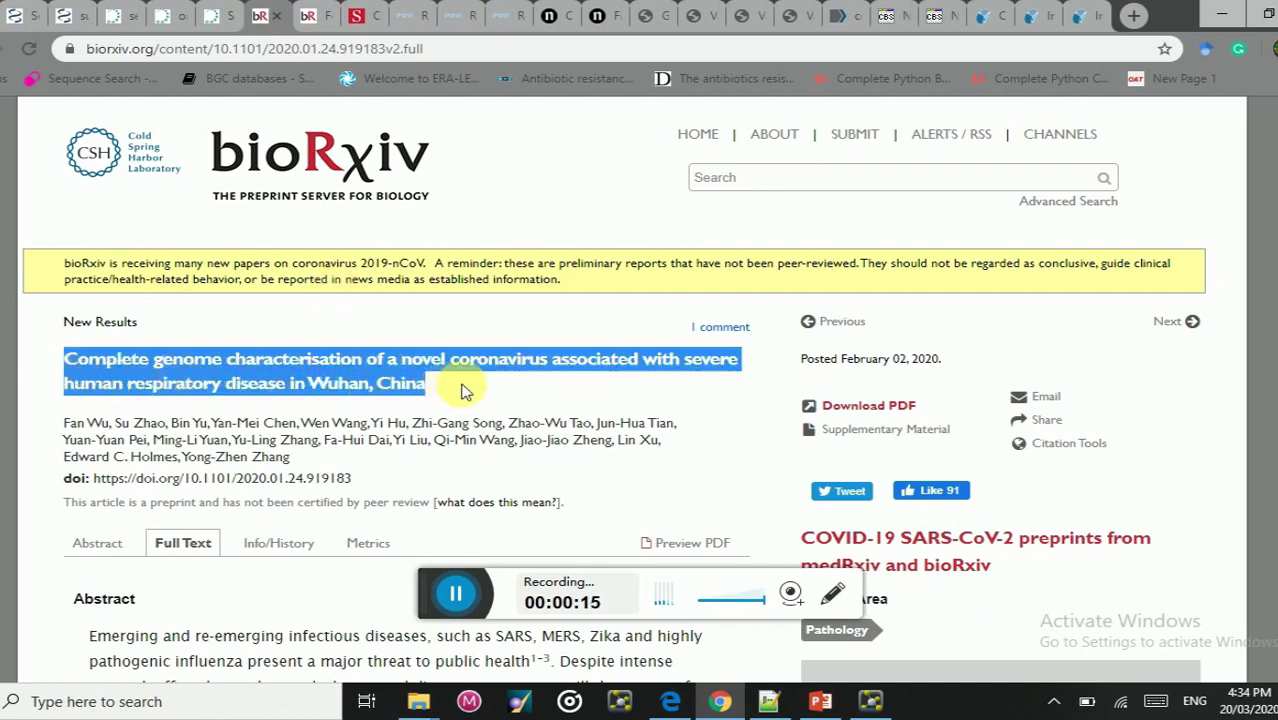
mouse_move(140, 422)
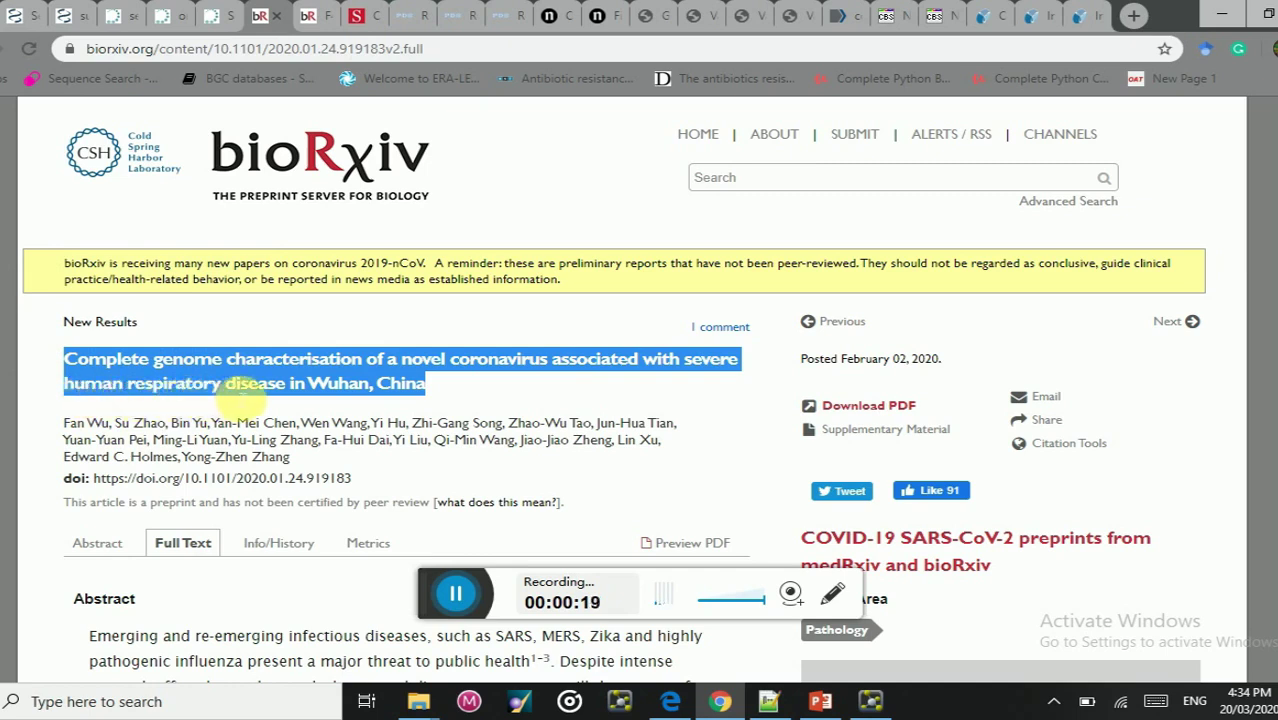
click(50, 414)
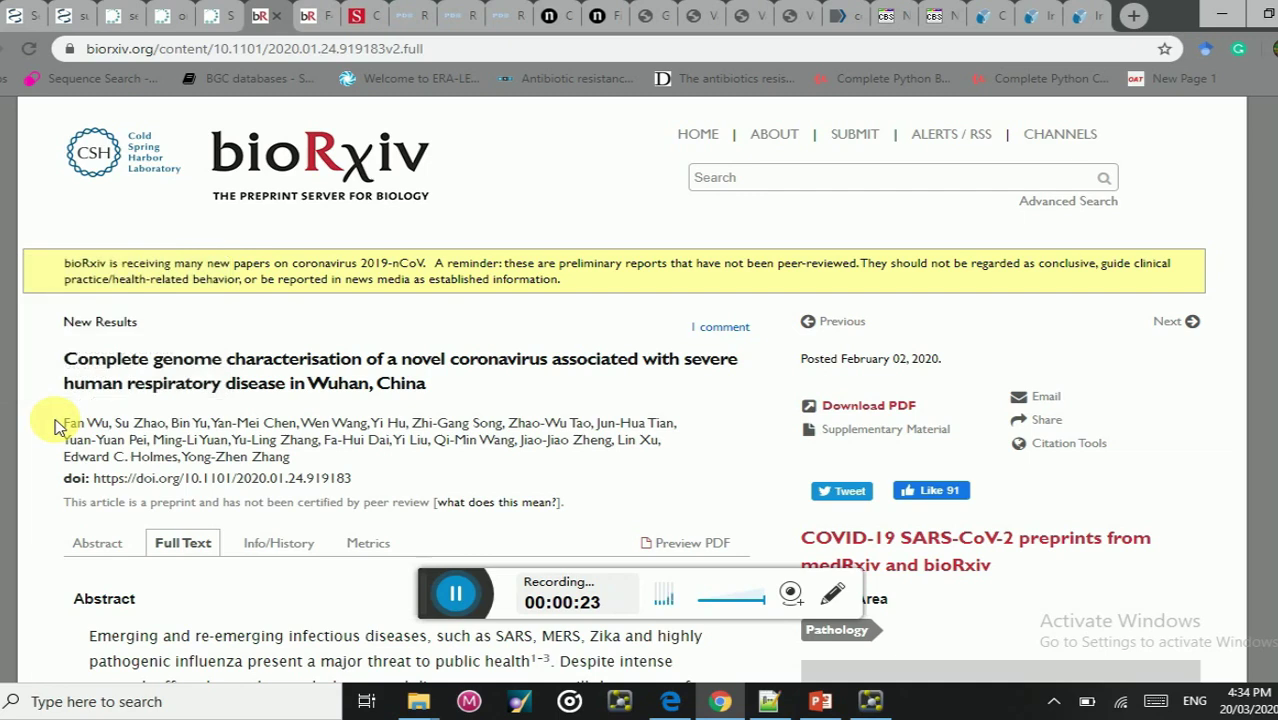
drag(57, 421, 297, 458)
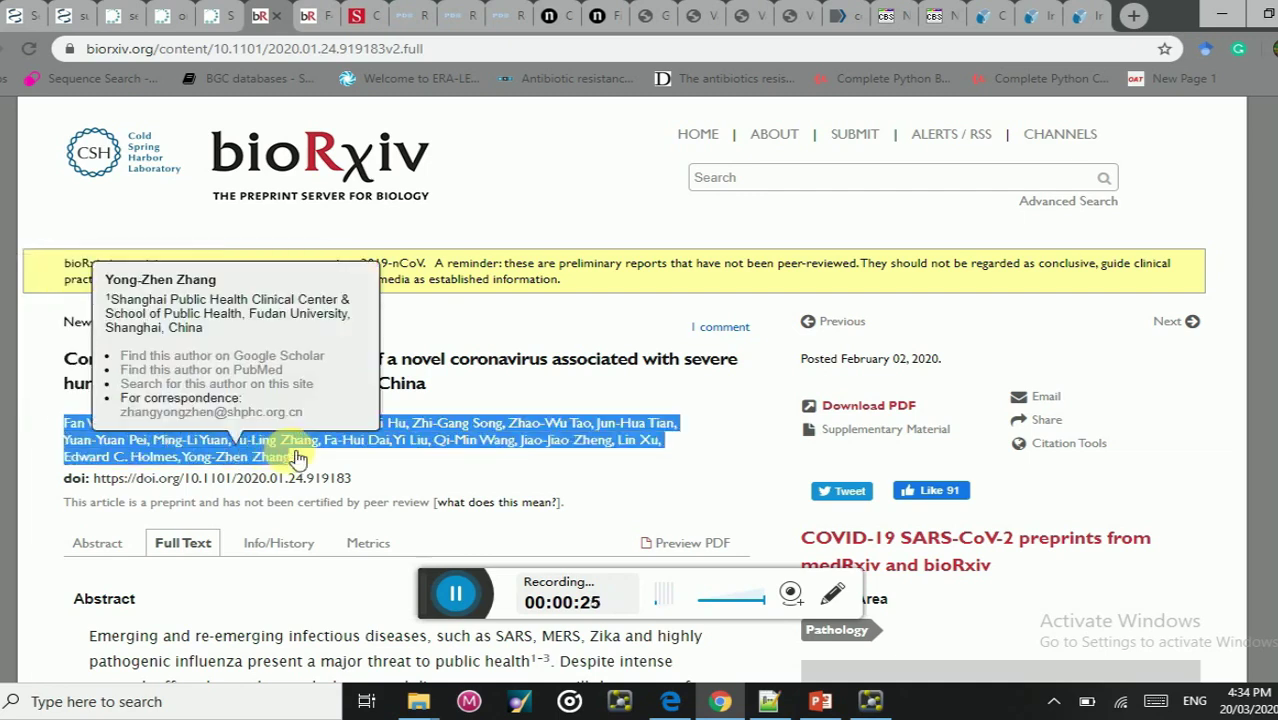
click(420, 468)
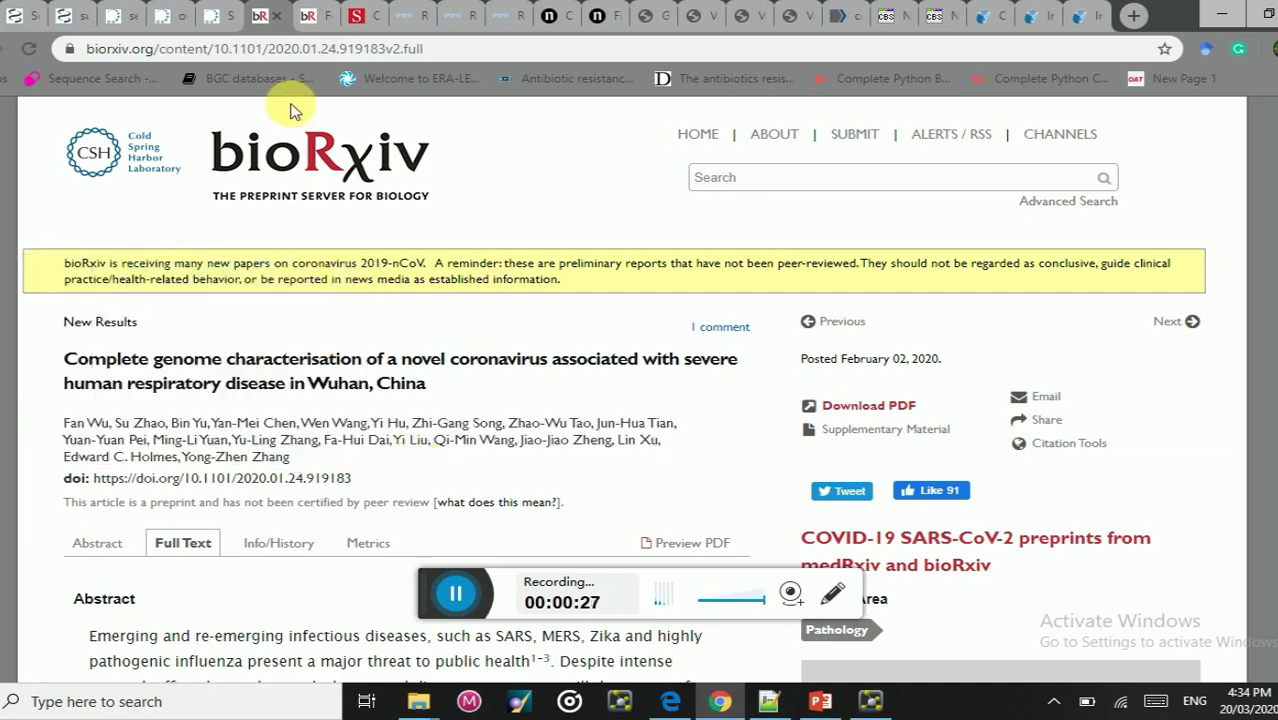
Step: Open the bioRxiv paper's sequence alignment figure F4 and examine the boxed regions, moving the recorder bar out of the way
click(310, 16)
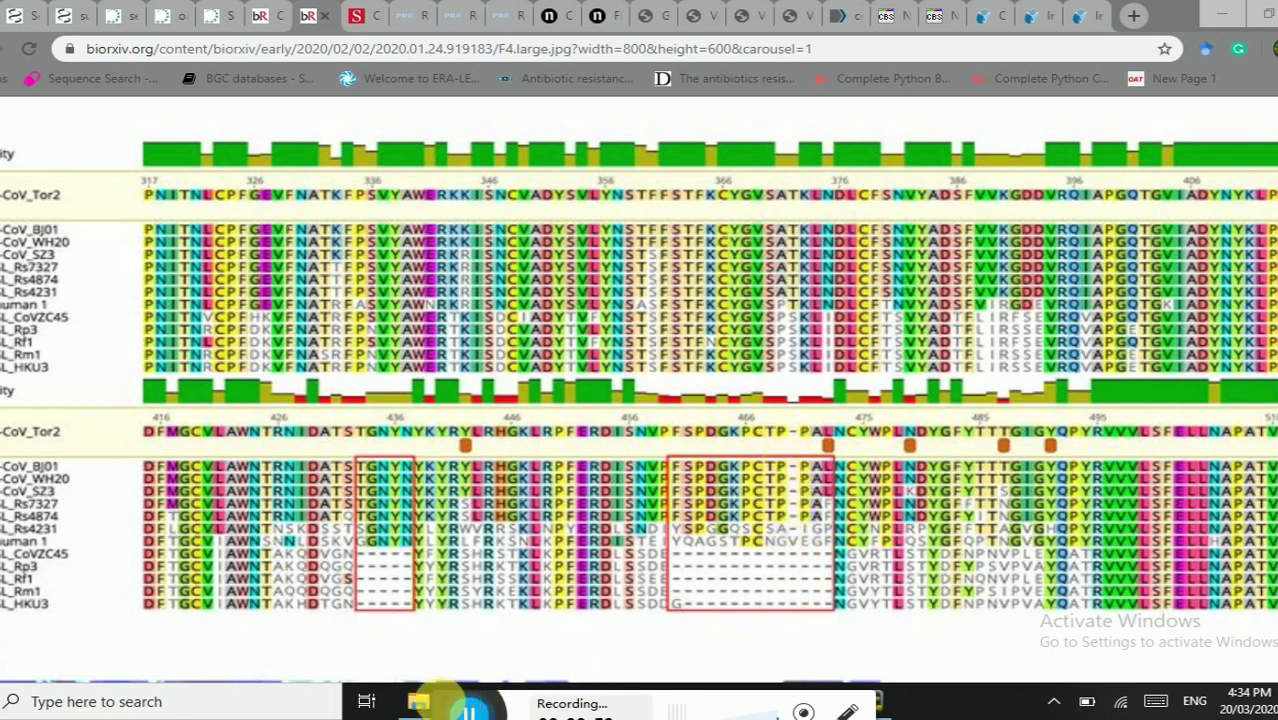
drag(450, 708, 2, 705)
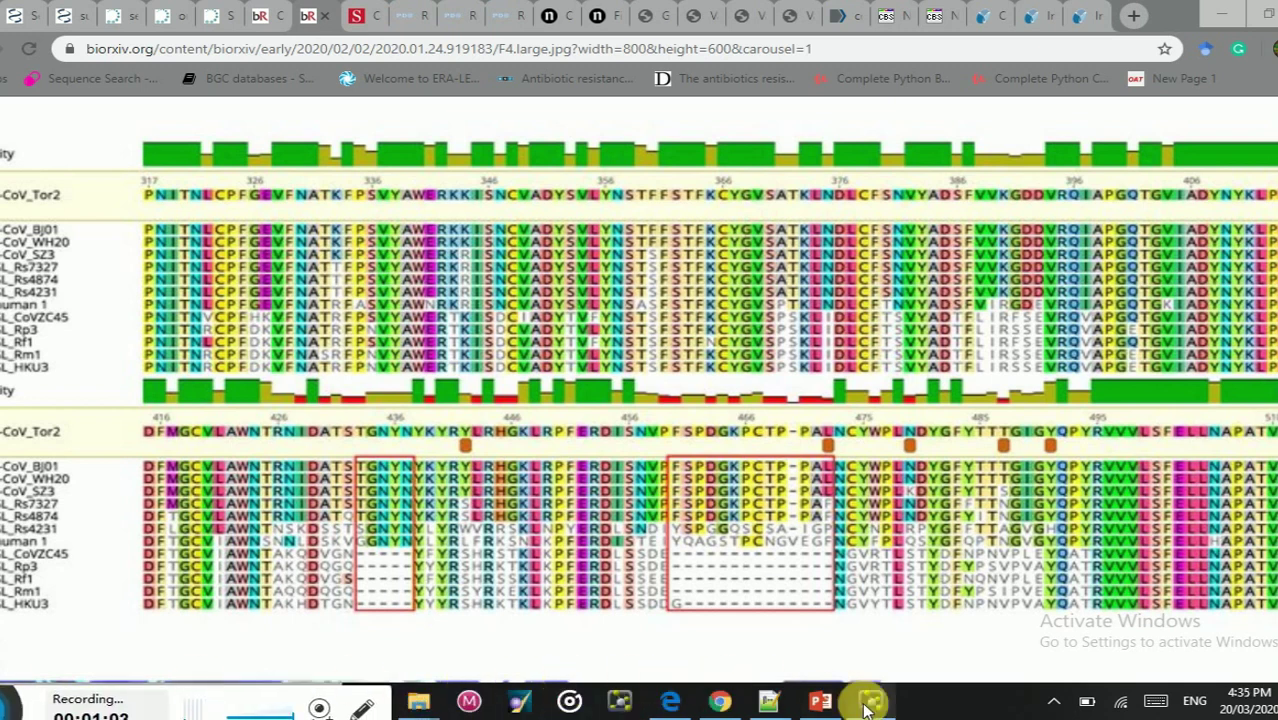
mouse_move(866, 706)
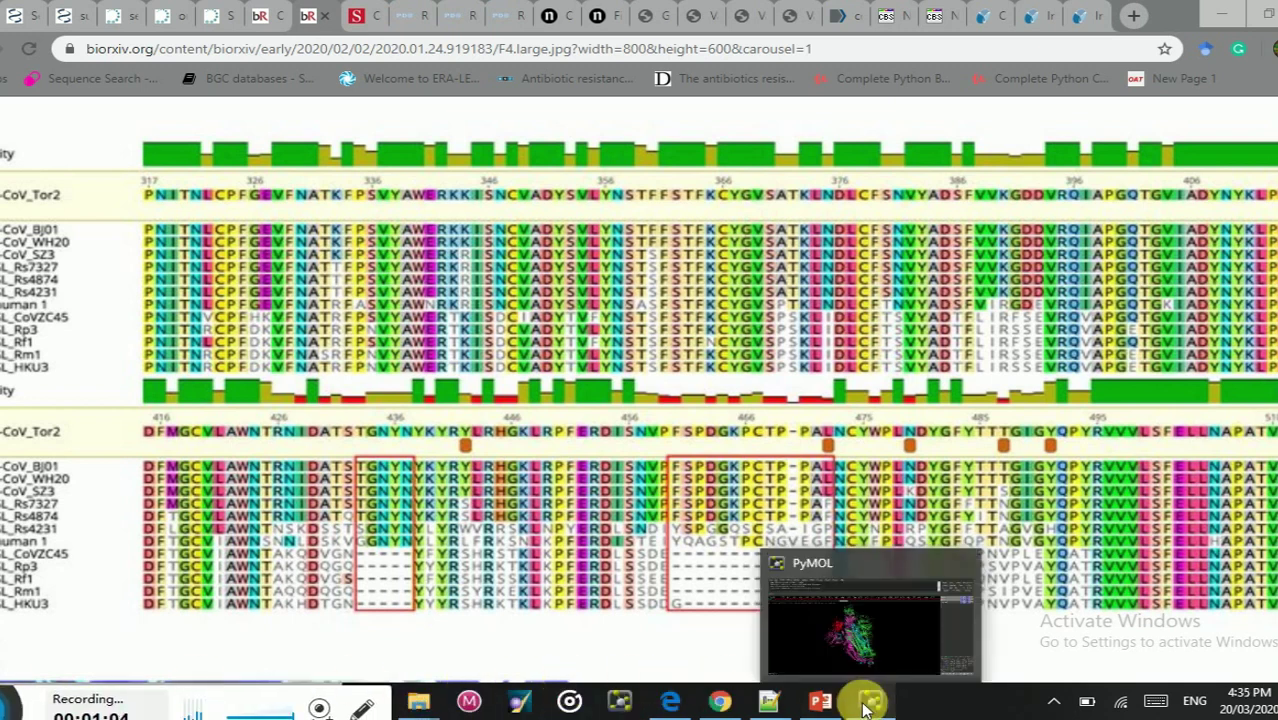
Step: Open the Science report on the cryo-EM structure of the 2019-nCoV spike and highlight its full title
click(410, 15)
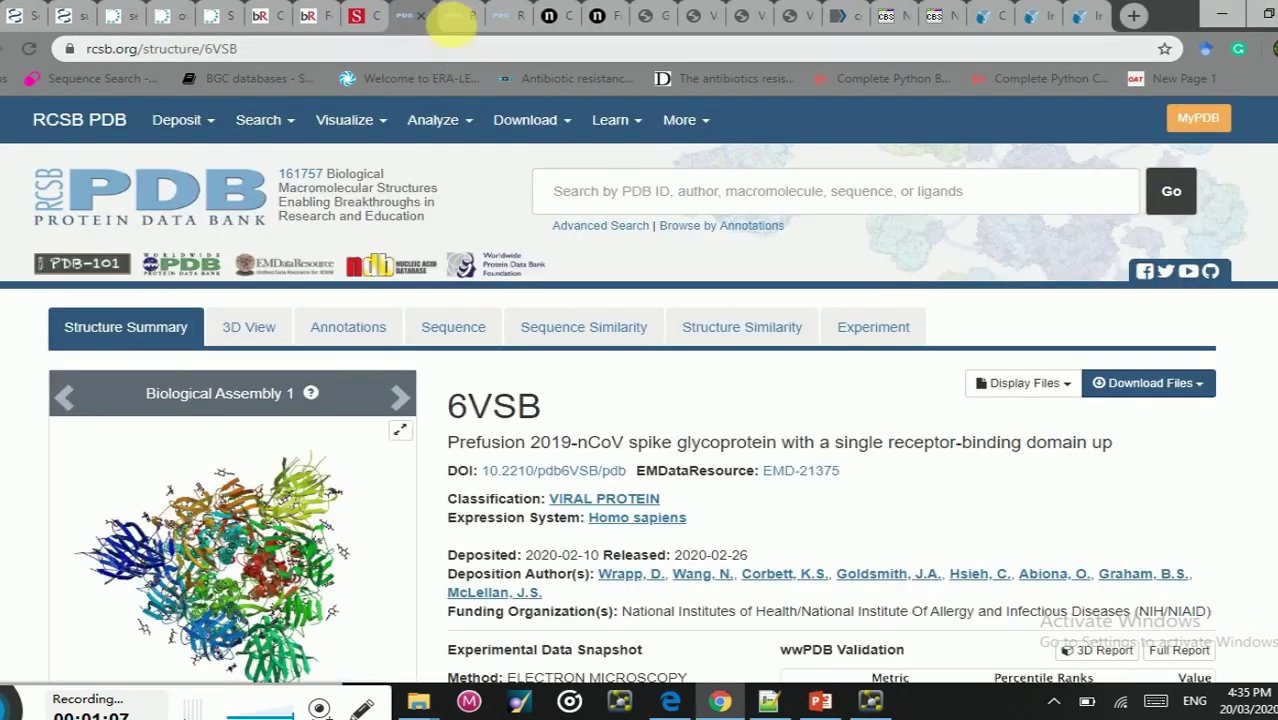
click(352, 15)
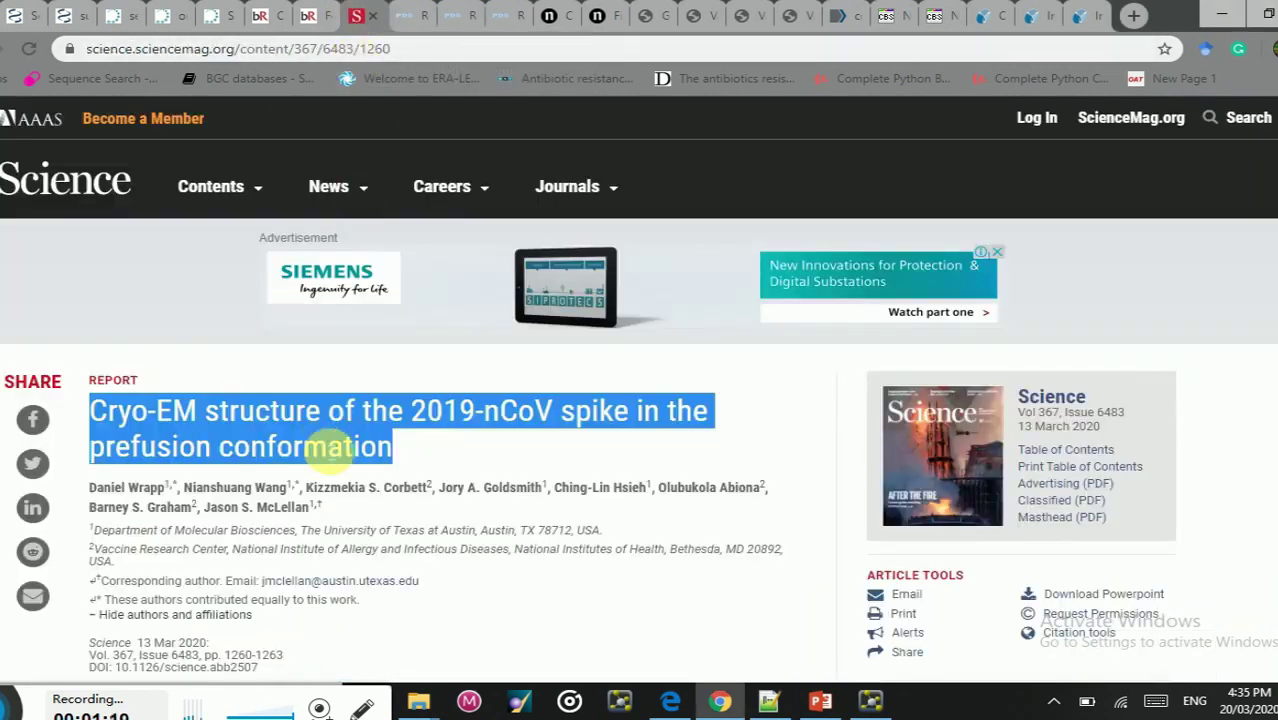
click(392, 453)
drag(398, 455, 88, 413)
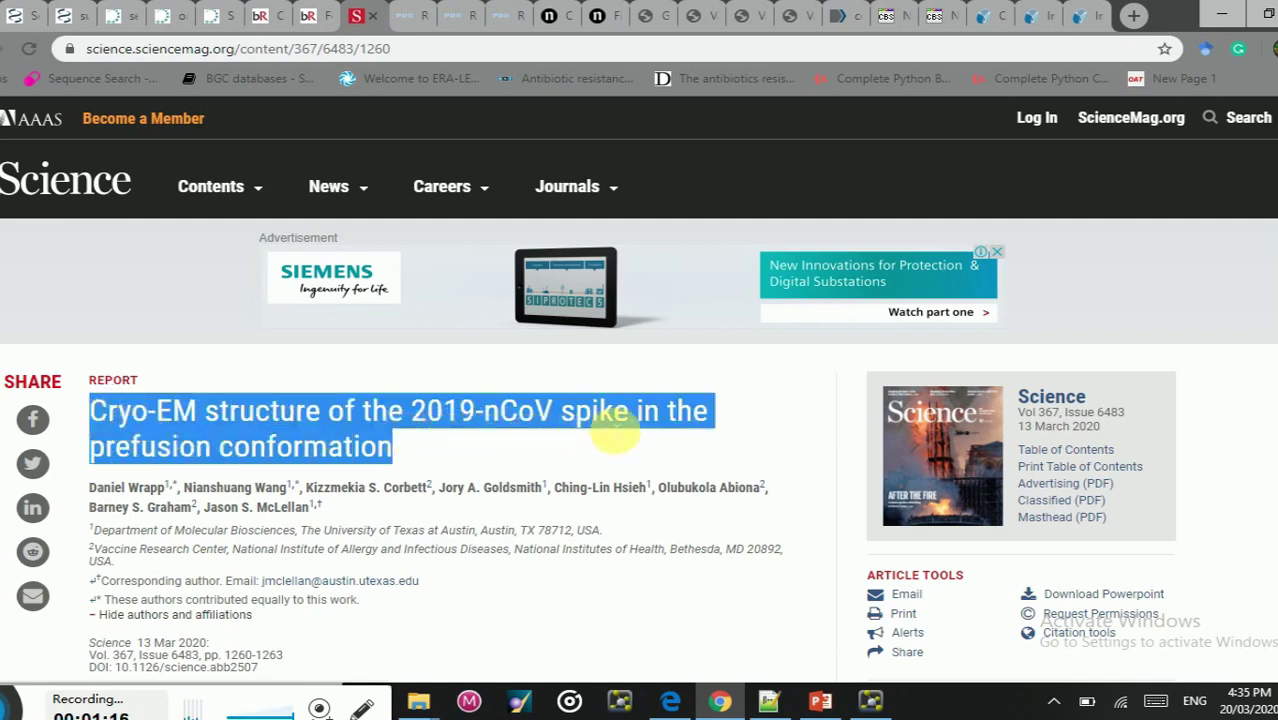
click(436, 458)
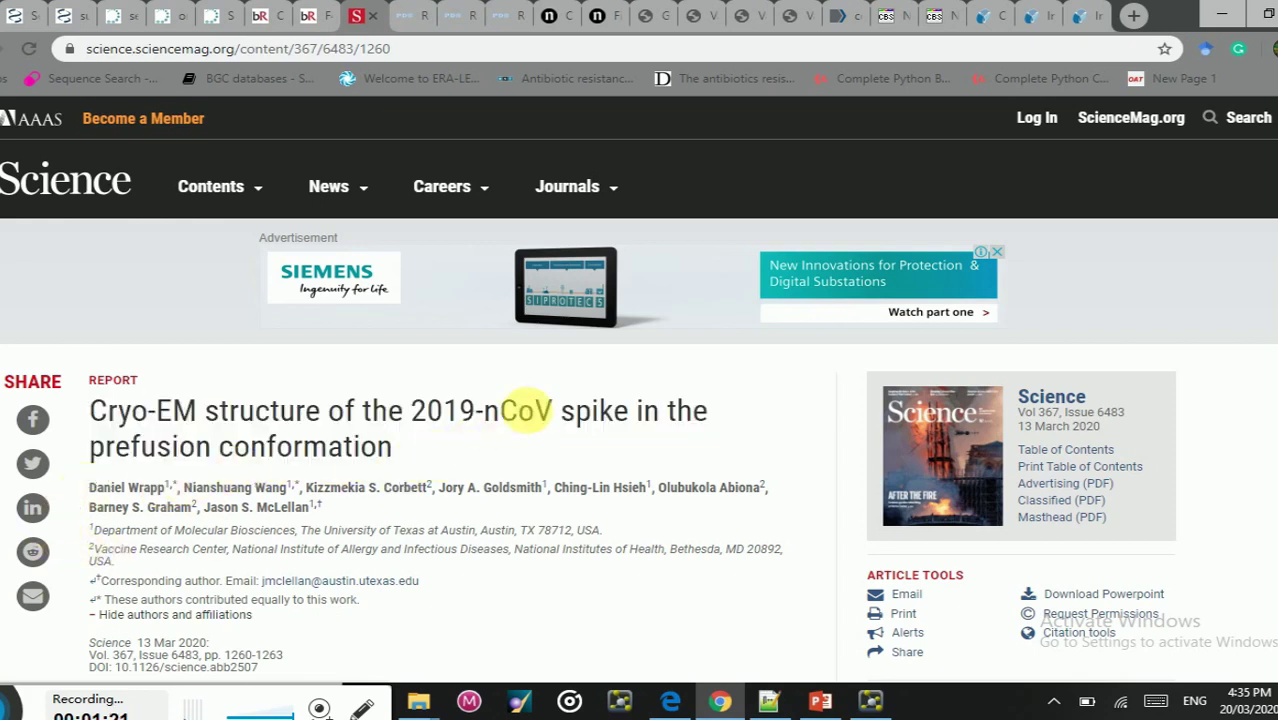
Step: Highlight the phrase "2019-nCoV spike" in the Science report's title, and clear the highlight
drag(573, 421, 611, 420)
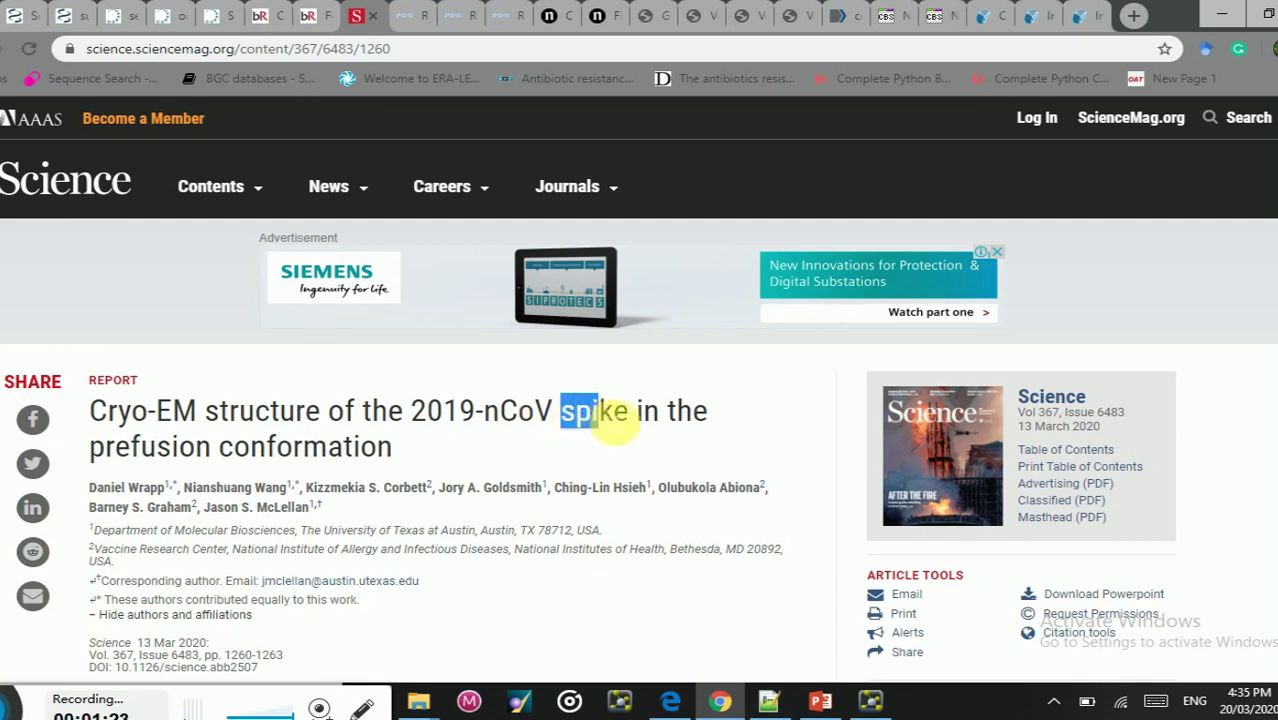
click(632, 421)
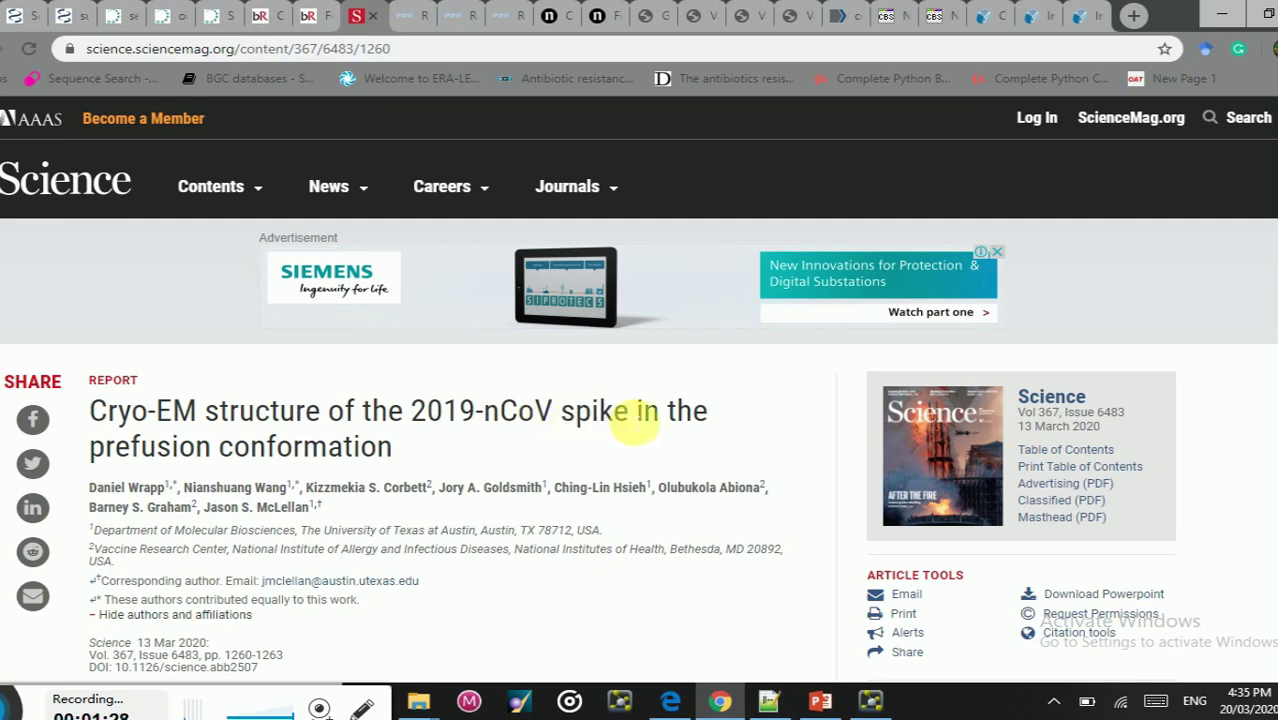
drag(628, 421, 410, 414)
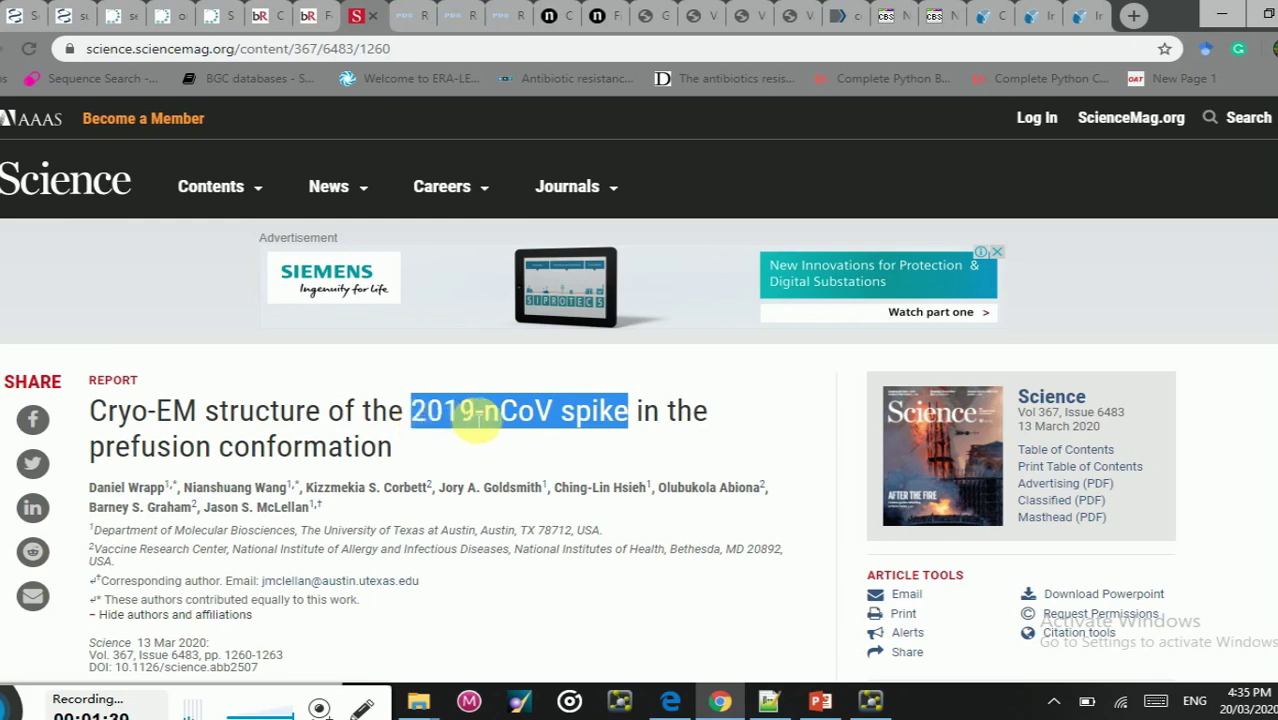
click(590, 443)
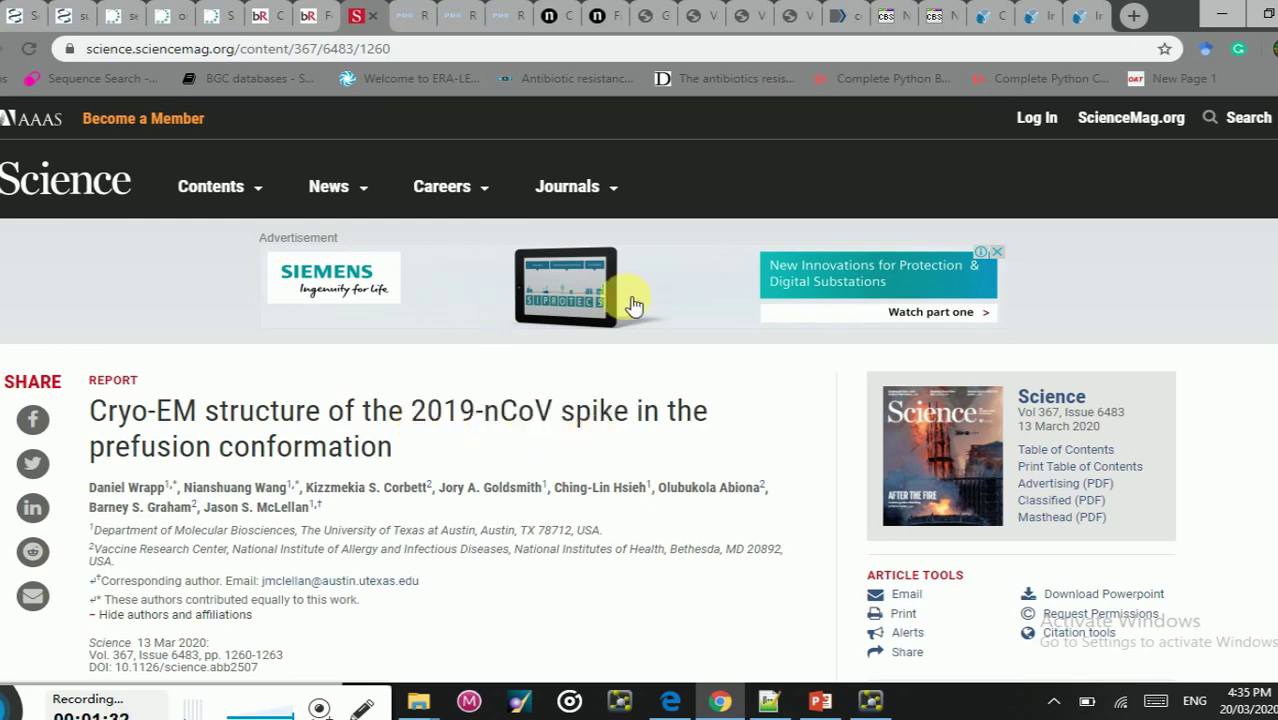
Step: Open the RCSB PDB entry 6VSB and highlight its ID and the words "2019-nCoV spike glycoprotein" in its description
mouse_move(418, 203)
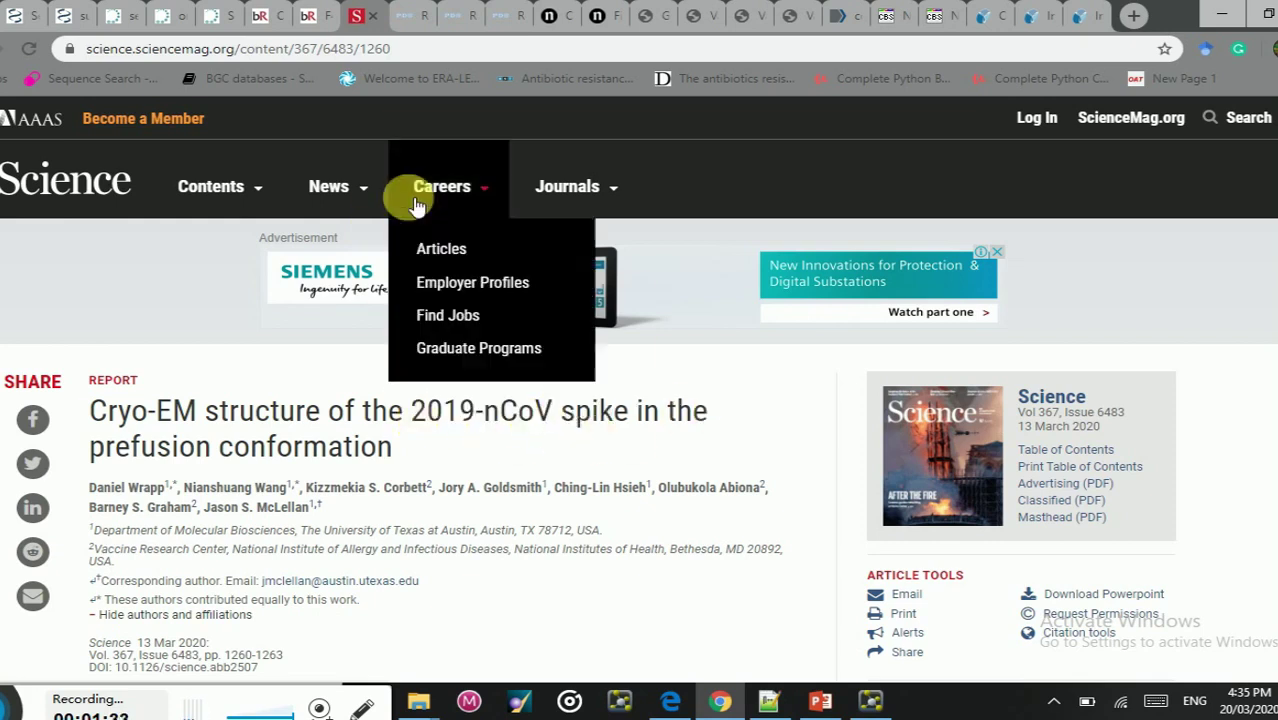
click(415, 12)
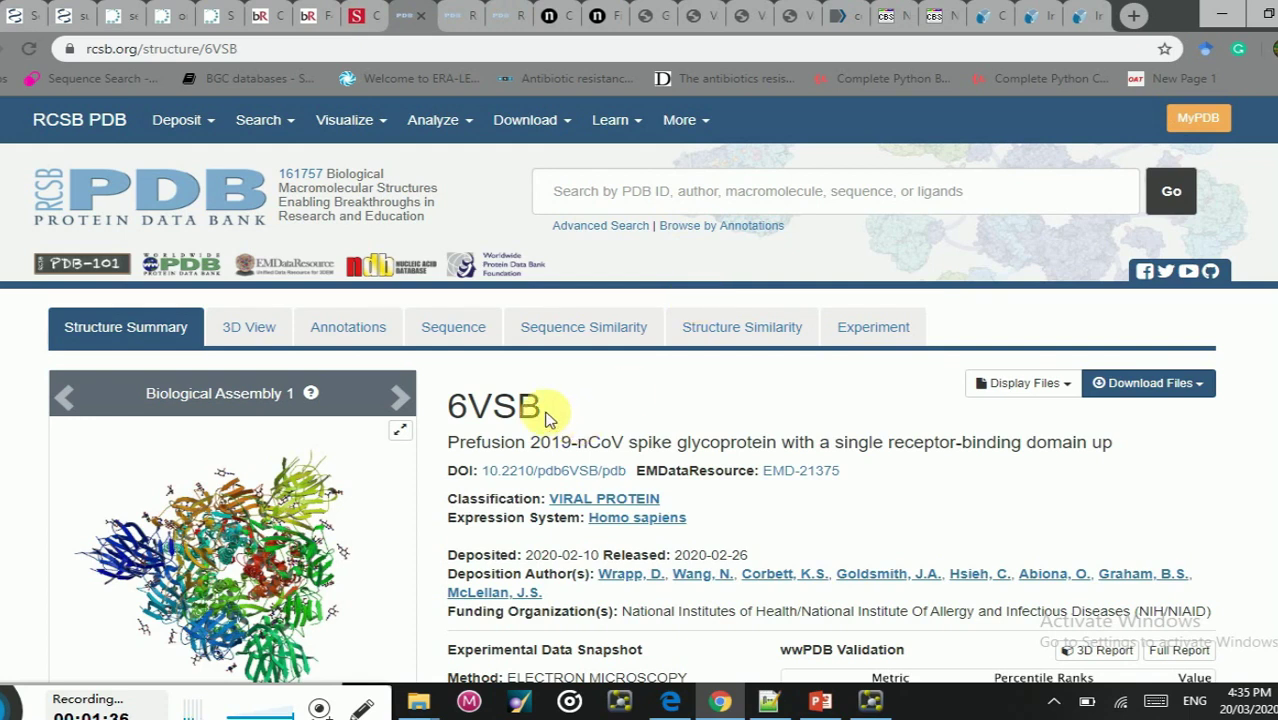
drag(545, 418, 445, 405)
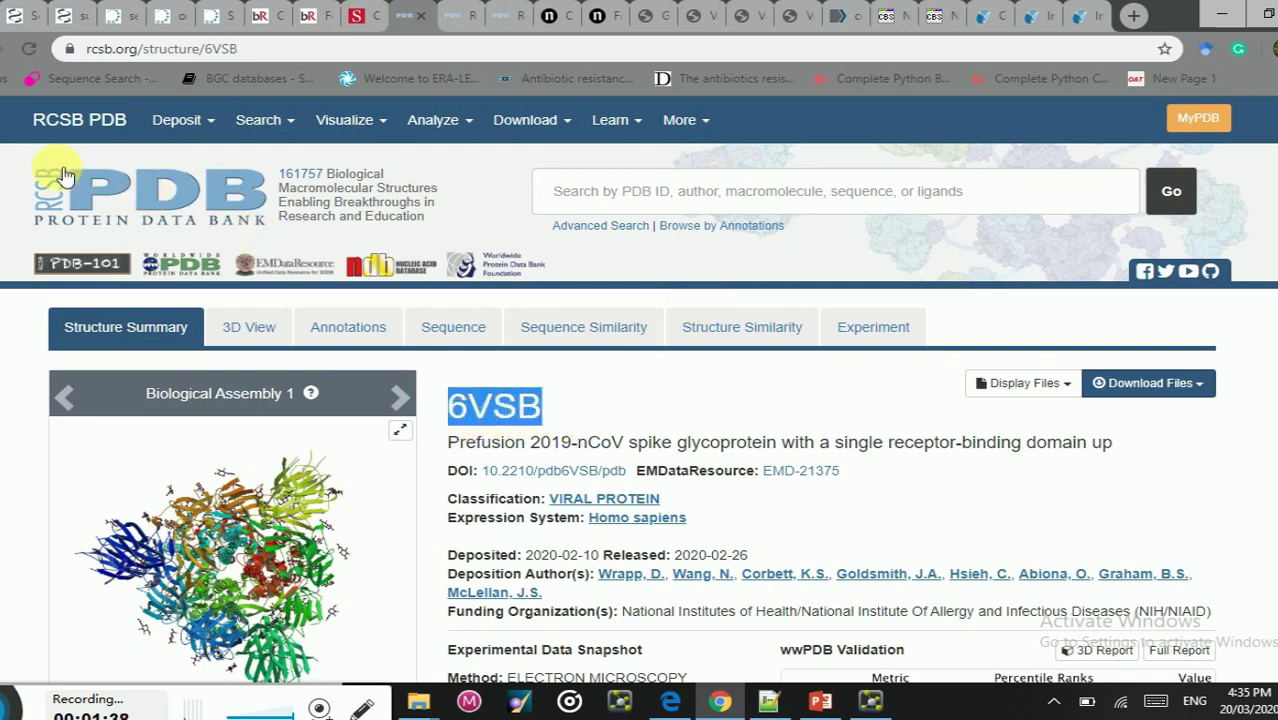
click(727, 402)
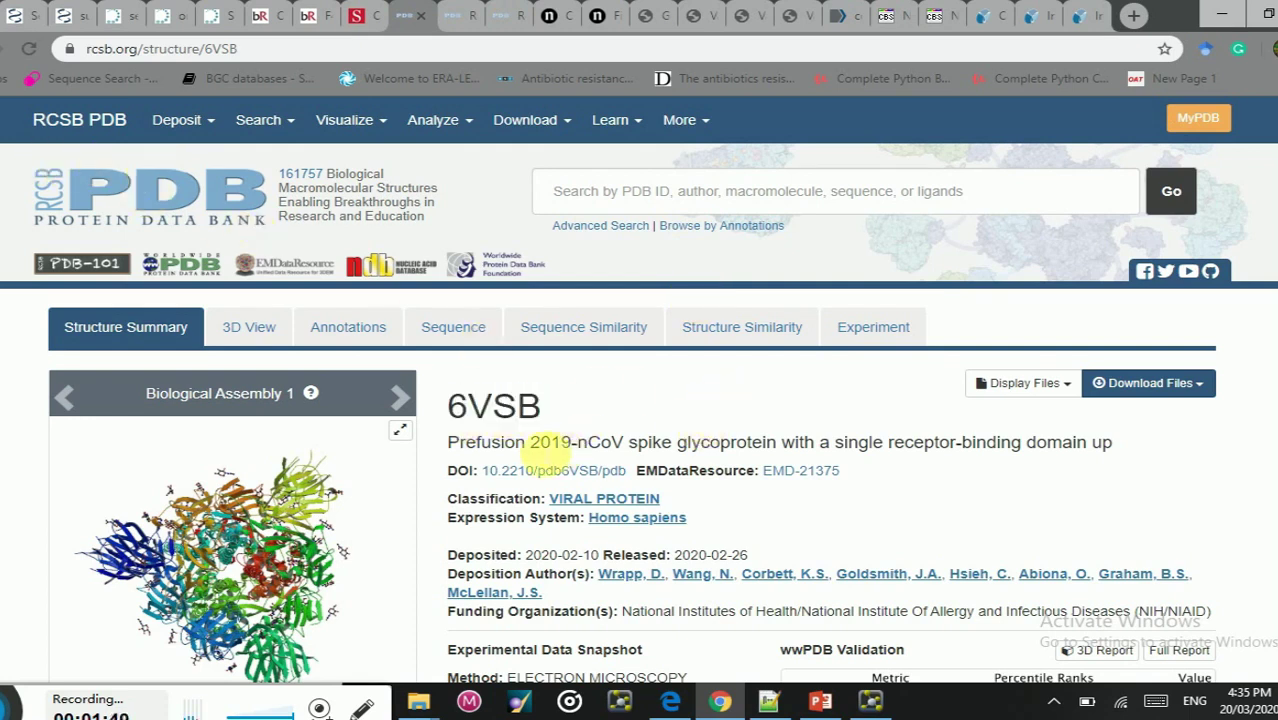
drag(548, 444, 732, 445)
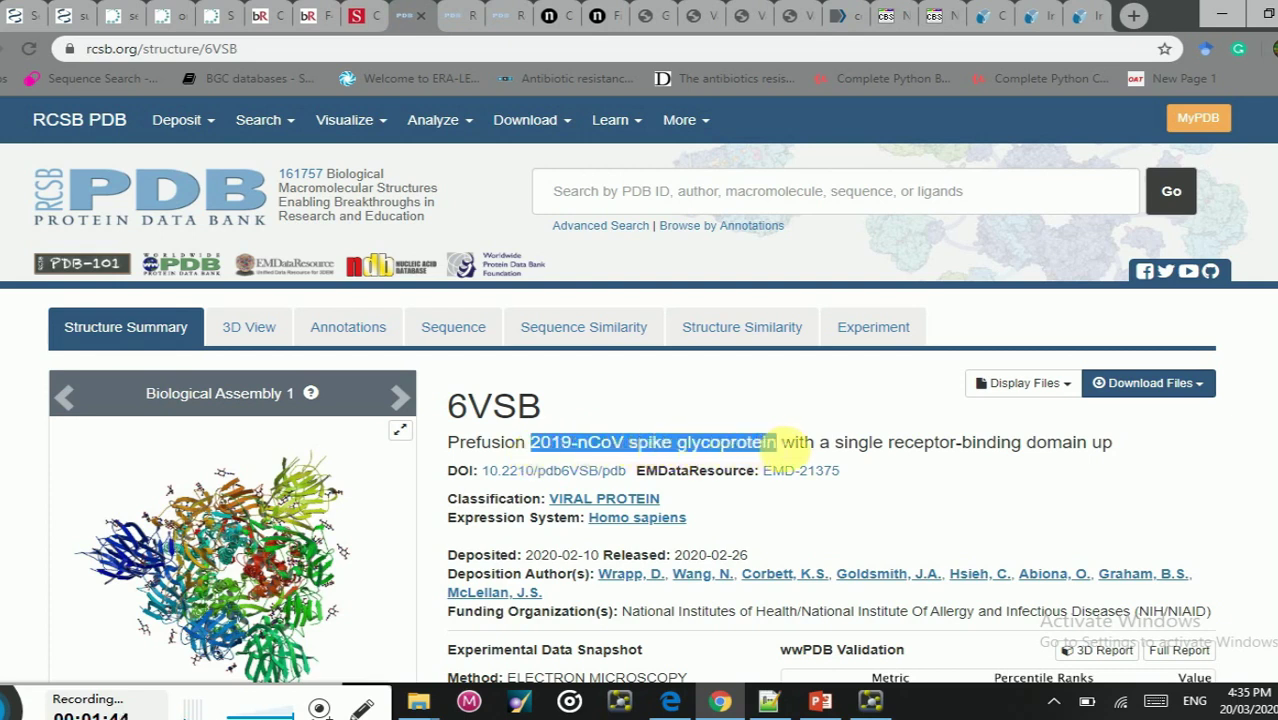
Step: Review the 6VSB structure summary down to the Literature section and highlight the primary citation's title
scroll(632, 413, down, 2)
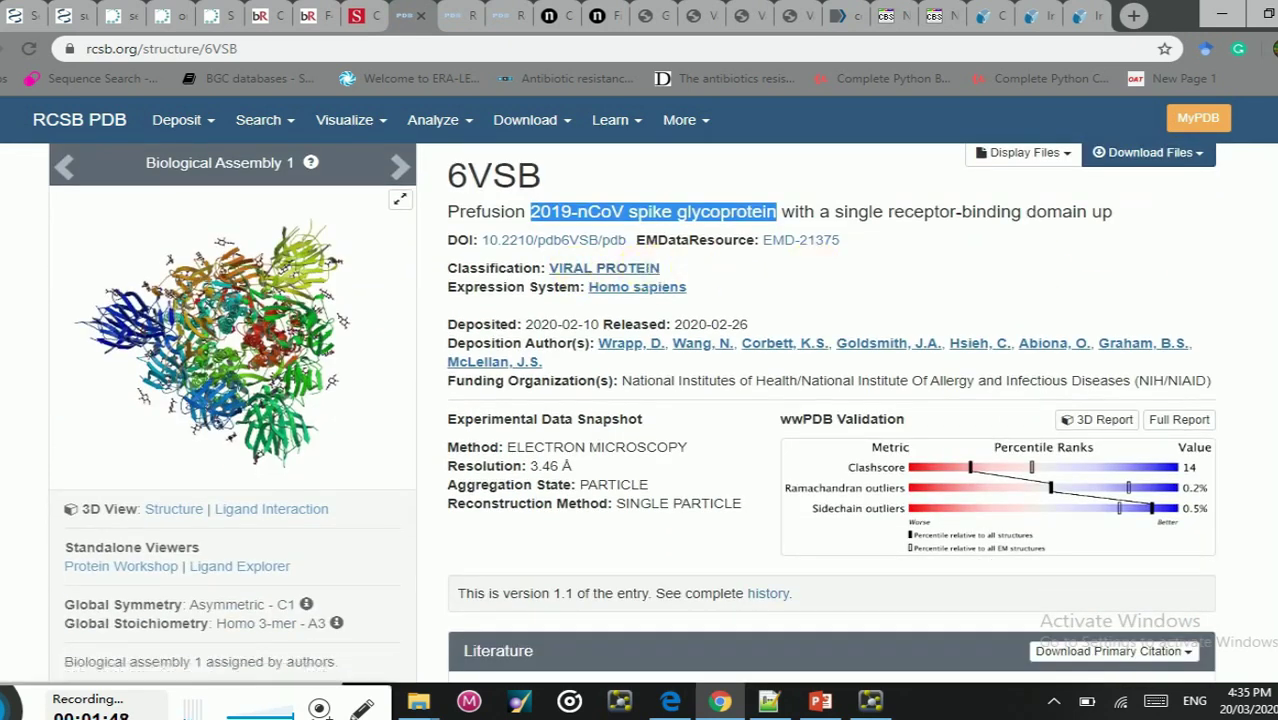
scroll(632, 413, up, 2)
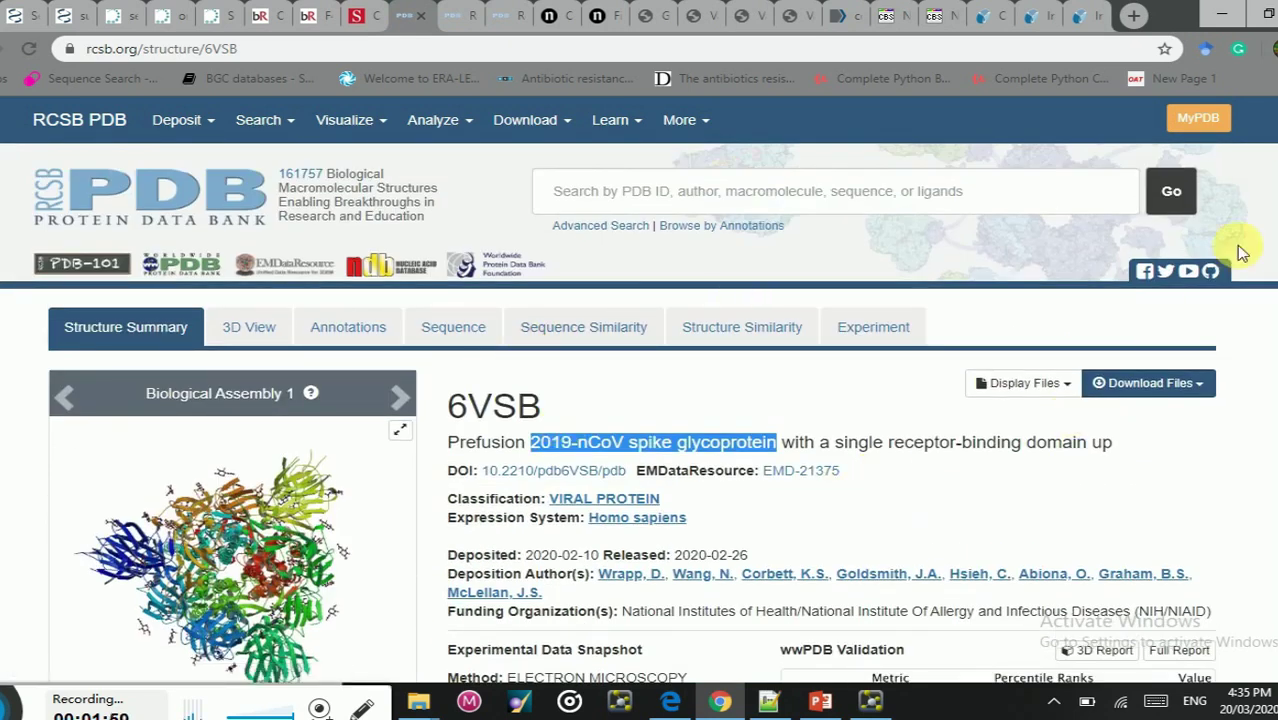
scroll(640, 413, down, 5)
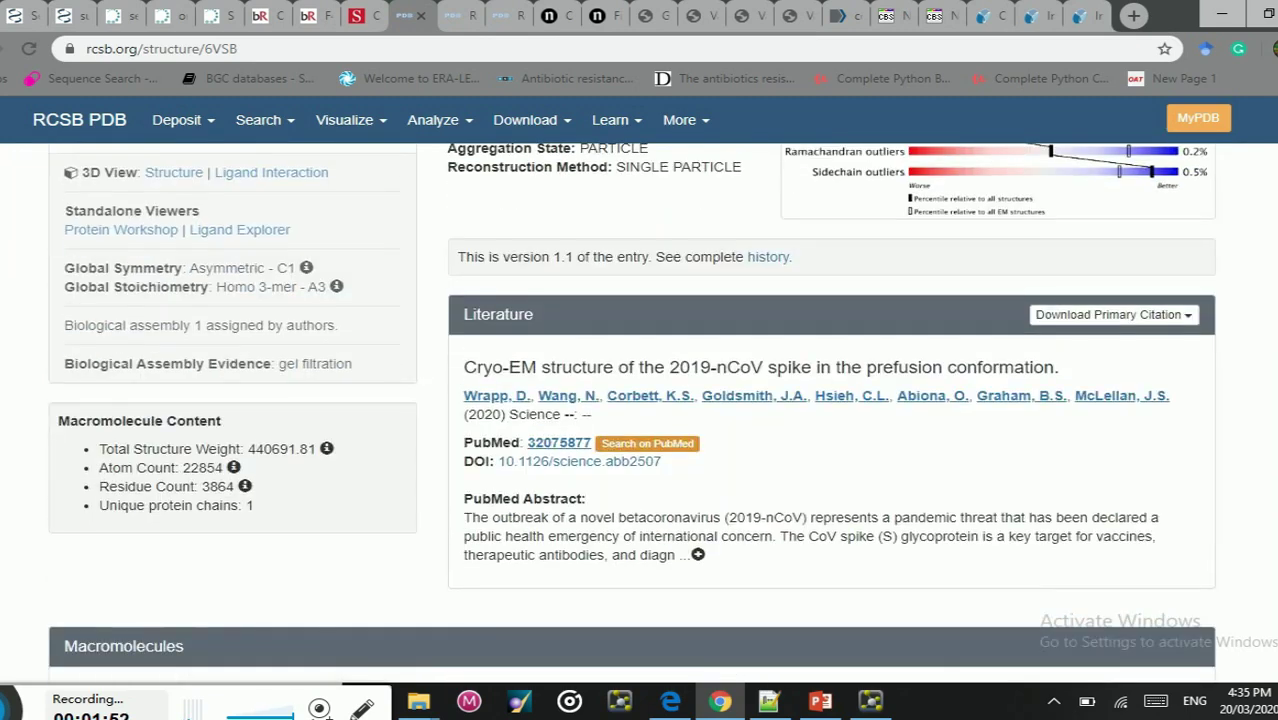
scroll(590, 345, up, 1)
scroll(590, 345, down, 1)
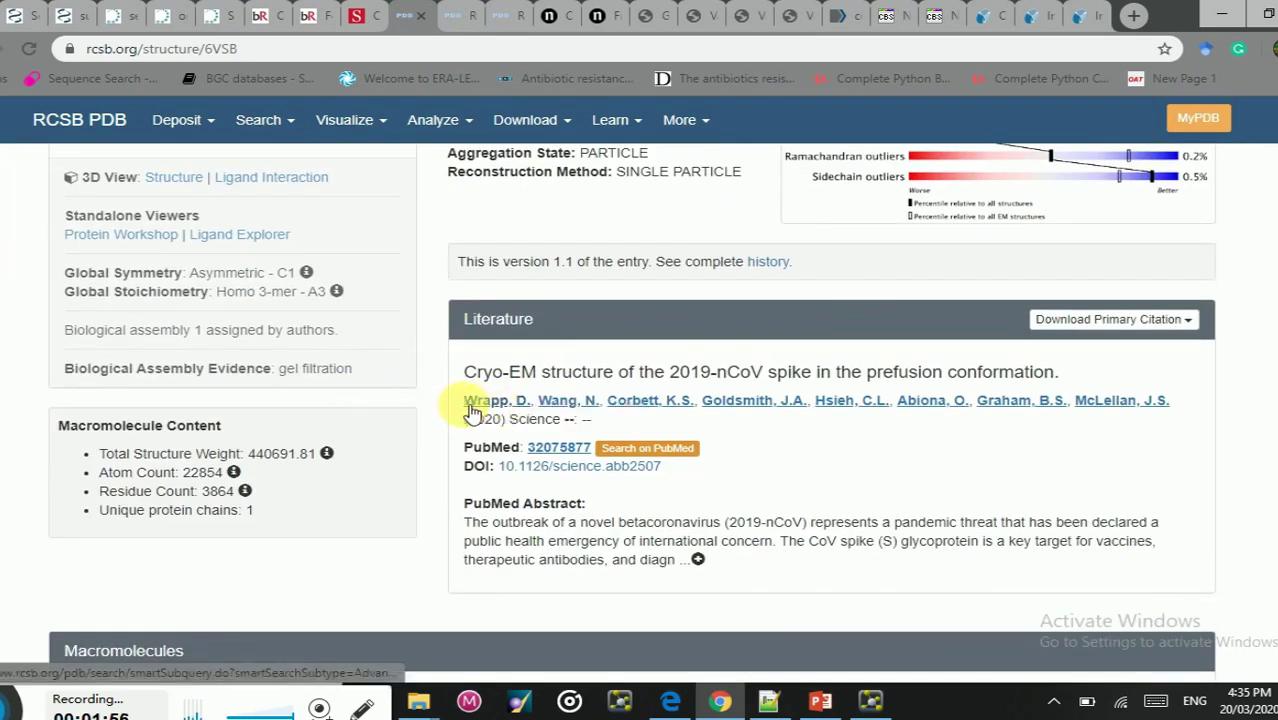
double_click(474, 372)
drag(557, 372, 1084, 368)
Step: Open the 3D view of 6VSB and rotate the spike glycoprotein model to inspect it from another angle
click(463, 17)
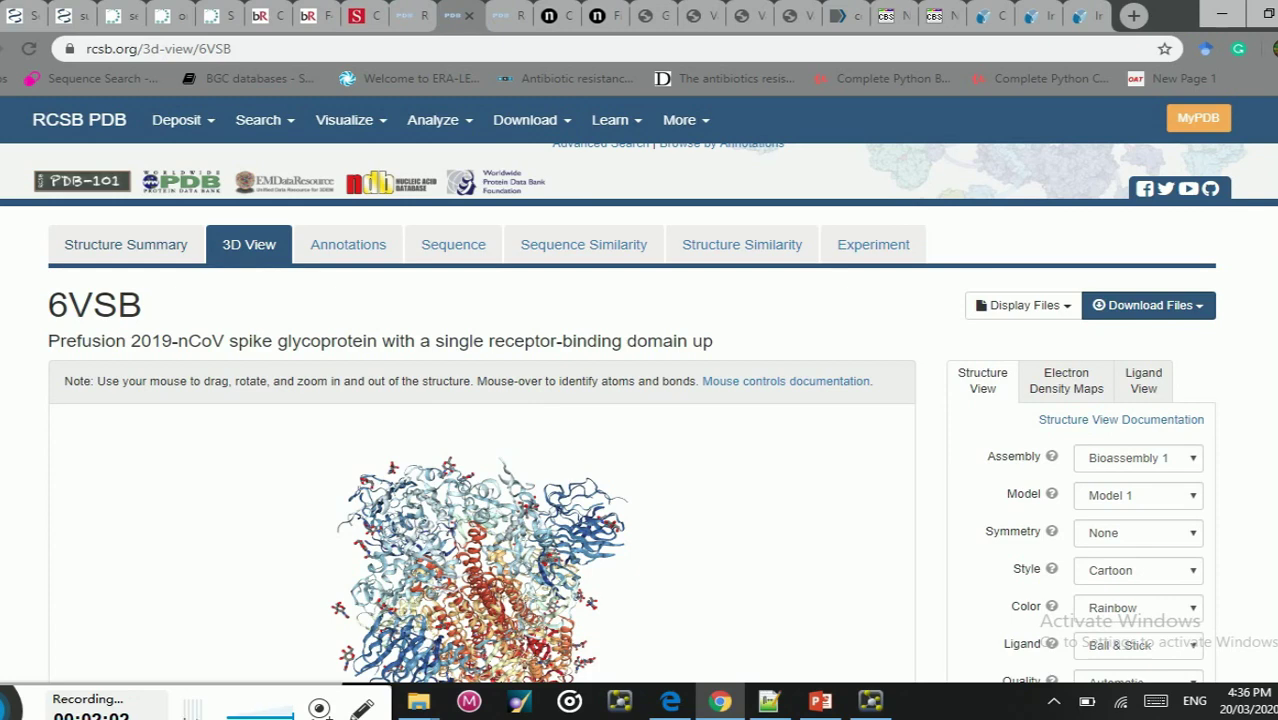
scroll(638, 413, down, 3)
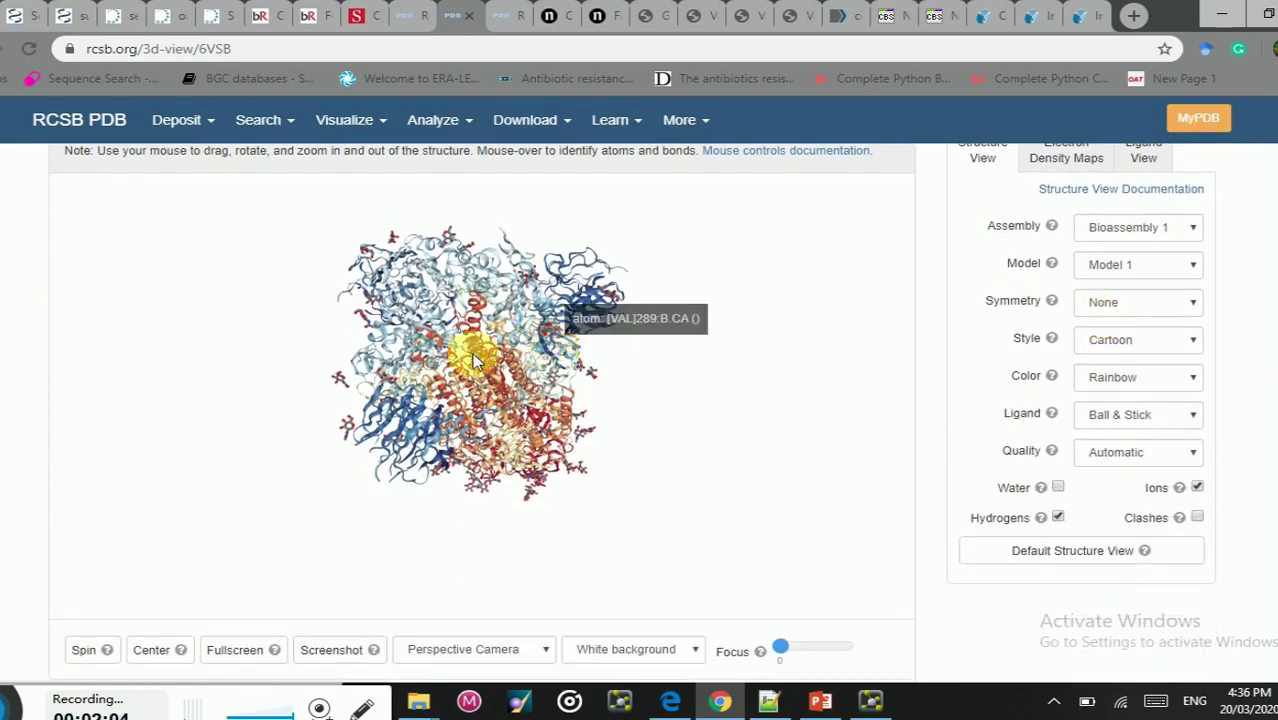
drag(476, 362, 573, 217)
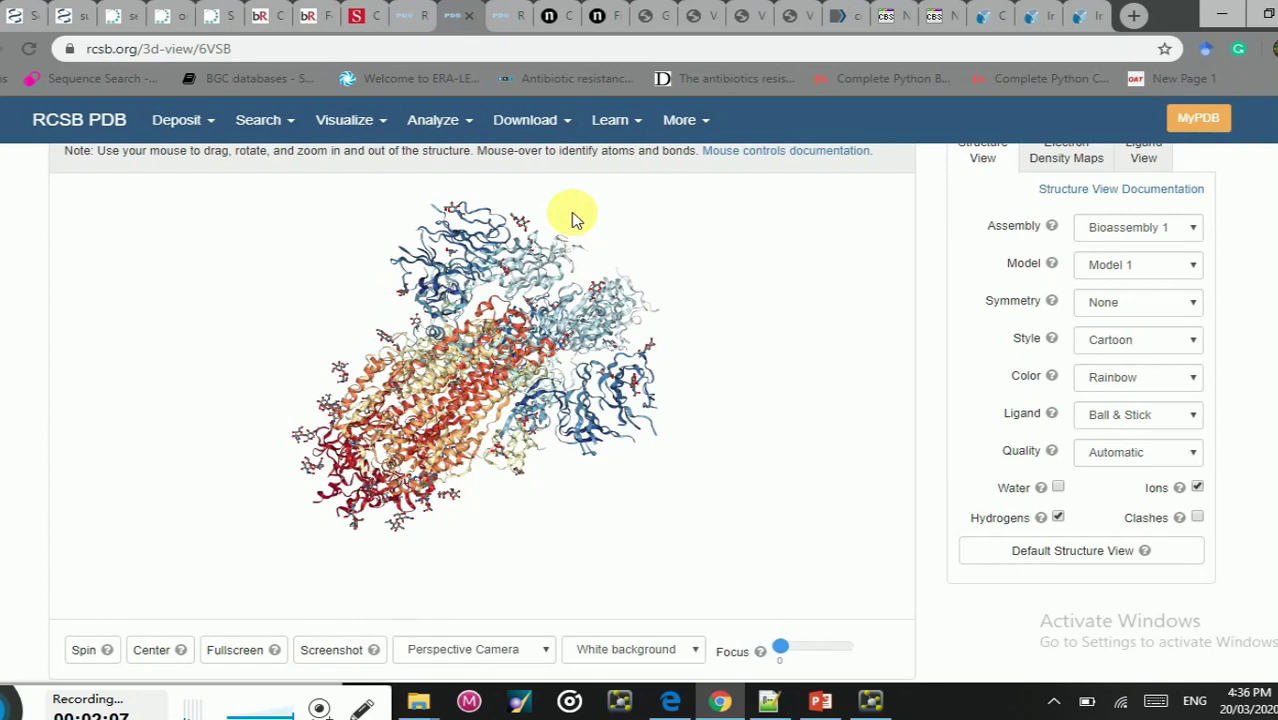
Step: Open the 6VSB sequence page and examine chain A's DSSP secondary structure, highlighting the beta sheet percentage and viewing the full sequence chain
click(500, 15)
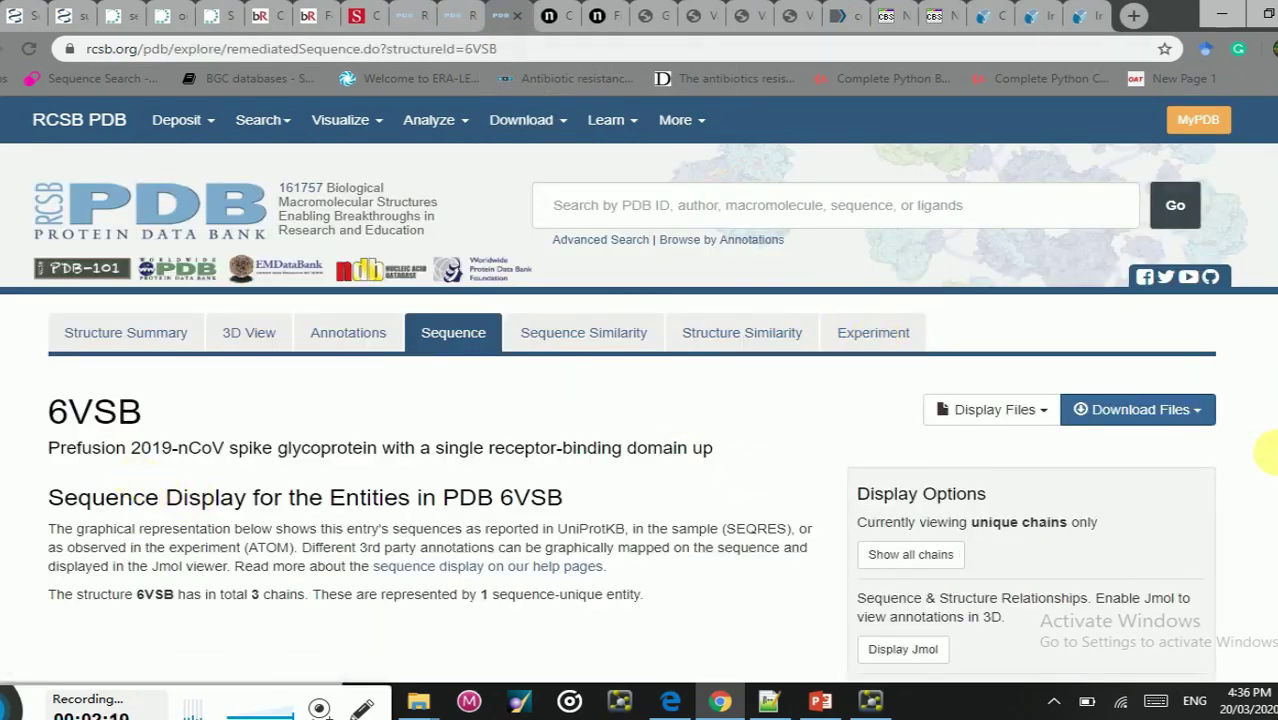
scroll(631, 413, down, 9)
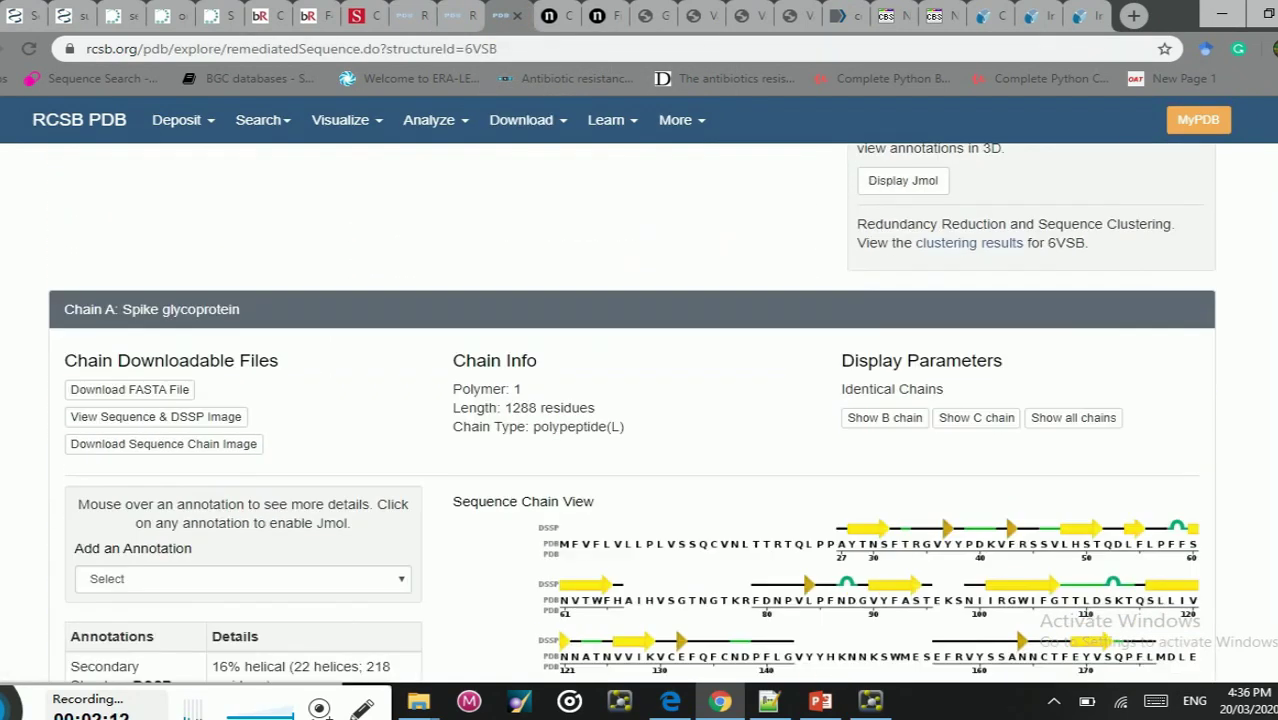
scroll(631, 413, down, 1)
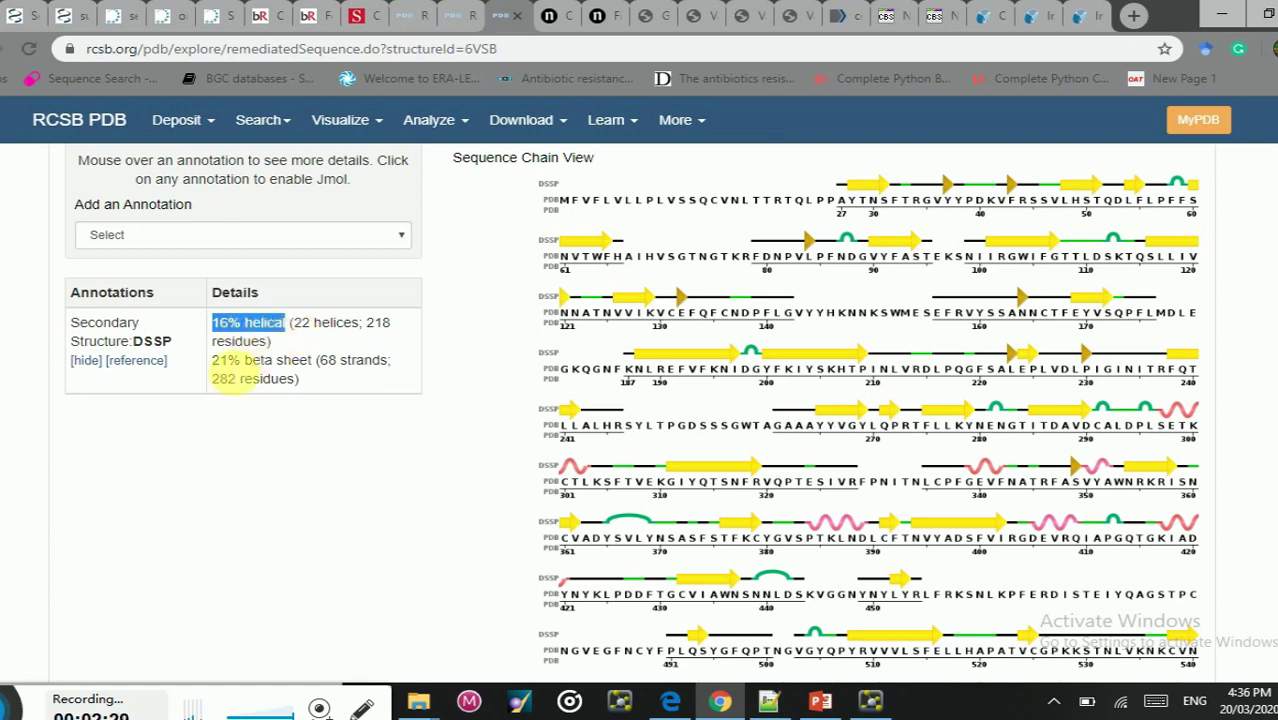
drag(213, 365, 318, 363)
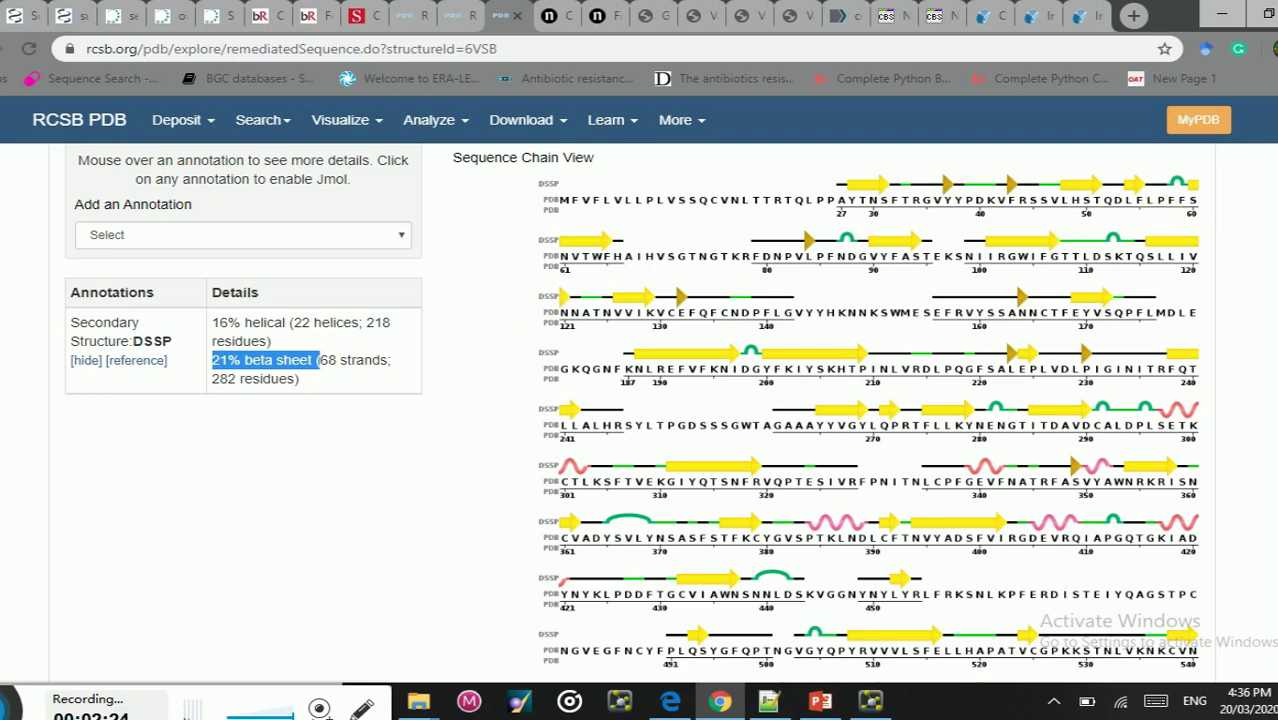
scroll(867, 413, down, 8)
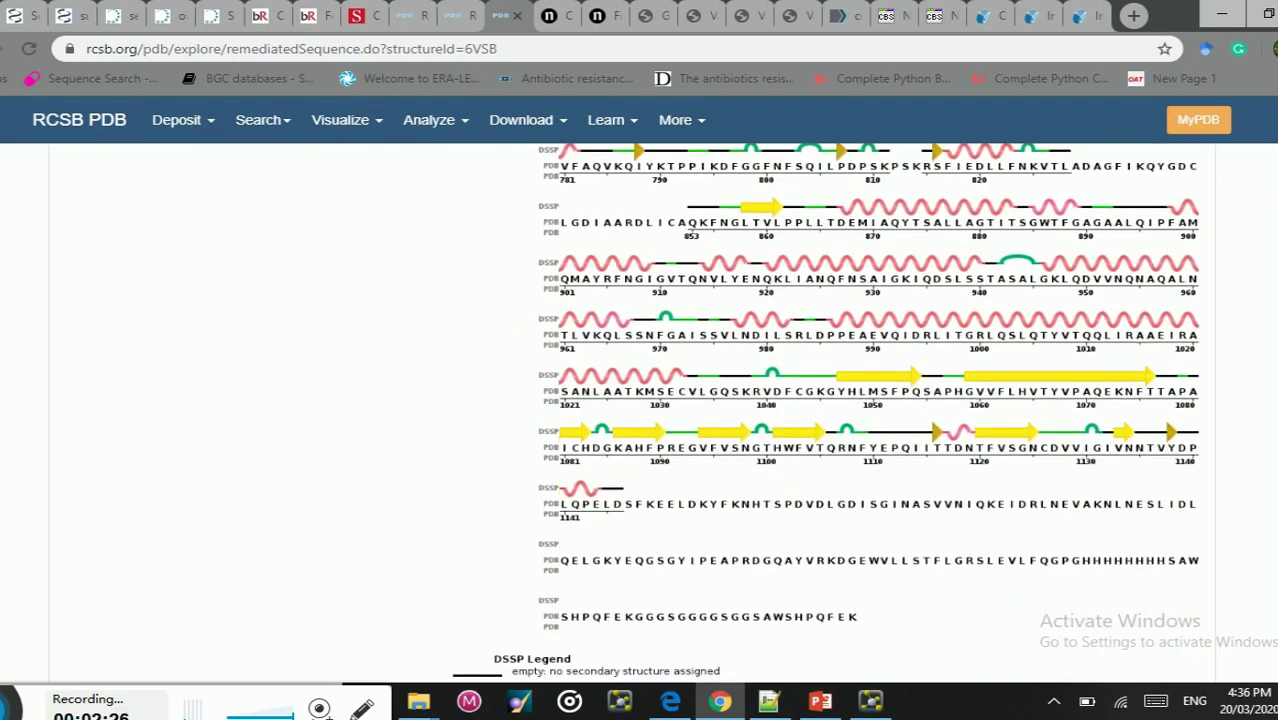
Step: Look through the rest of chain A's sequence view for 6VSB and return to the page heading
scroll(640, 410, down, 5)
scroll(640, 410, up, 15)
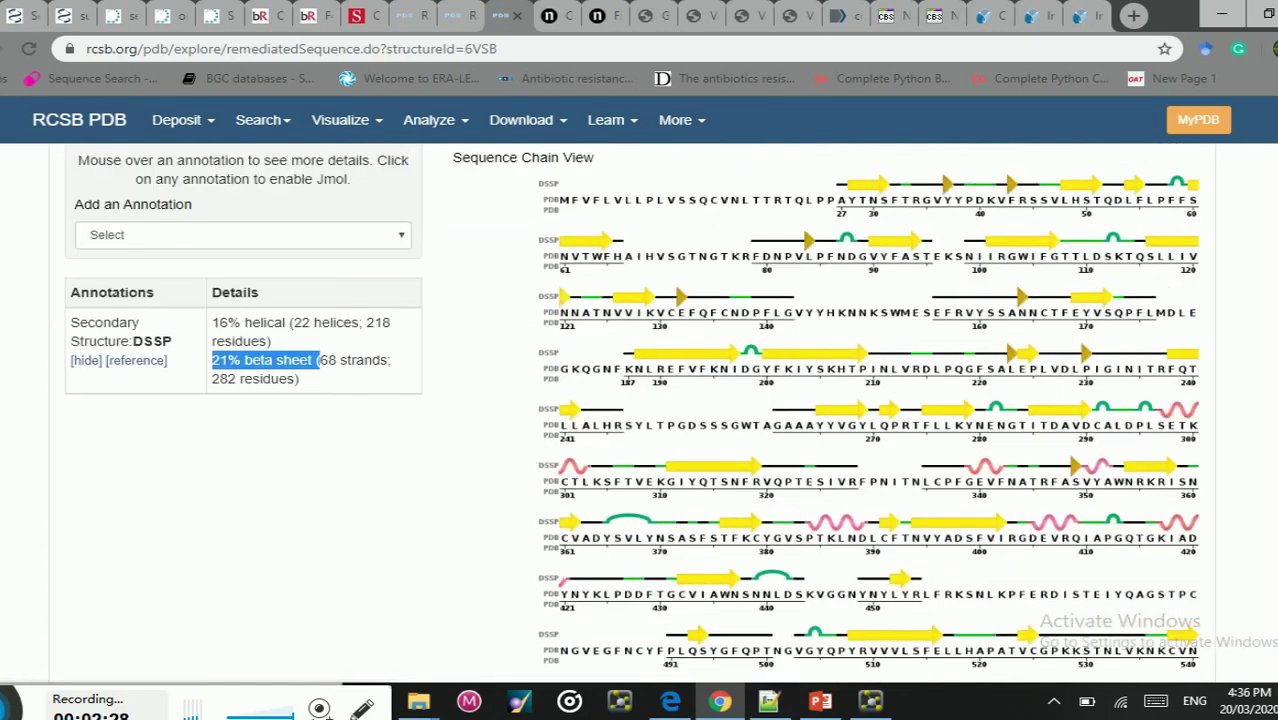
scroll(640, 410, up, 10)
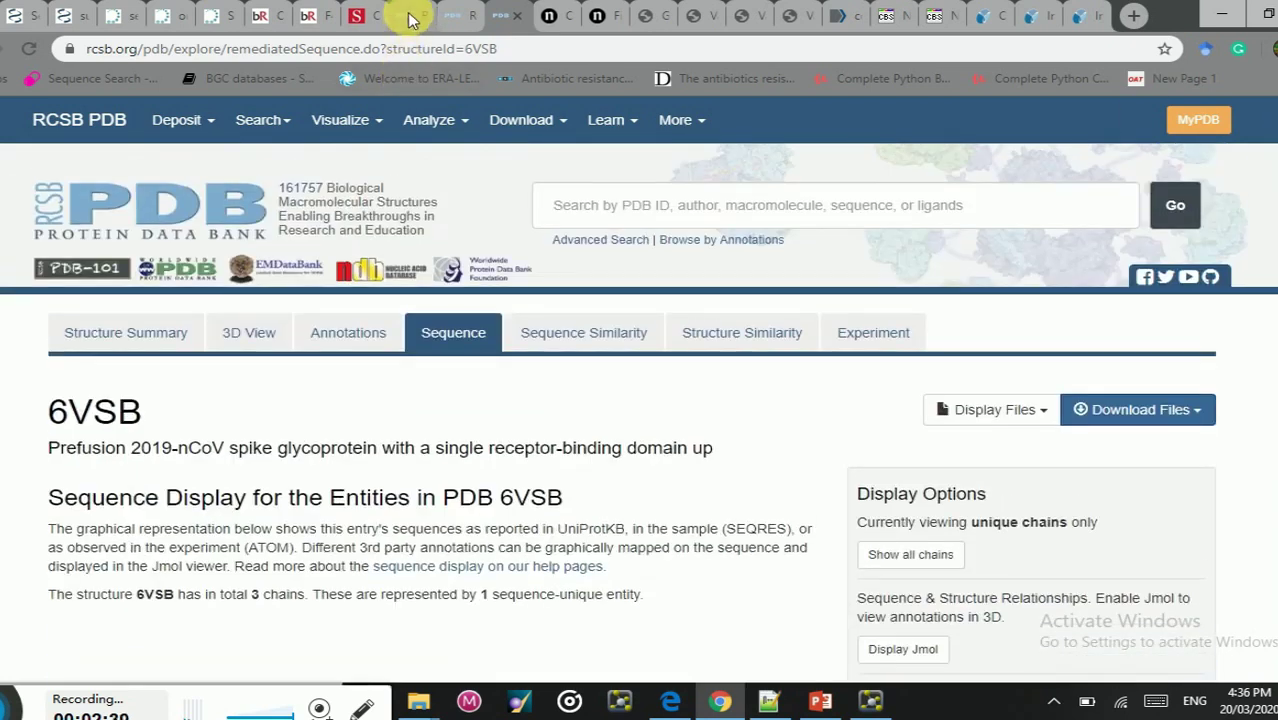
Step: Close the bioRxiv and RCSB PDB pages to reach the Cellular & Molecular Immunology article on the receptor-binding domain
click(264, 16)
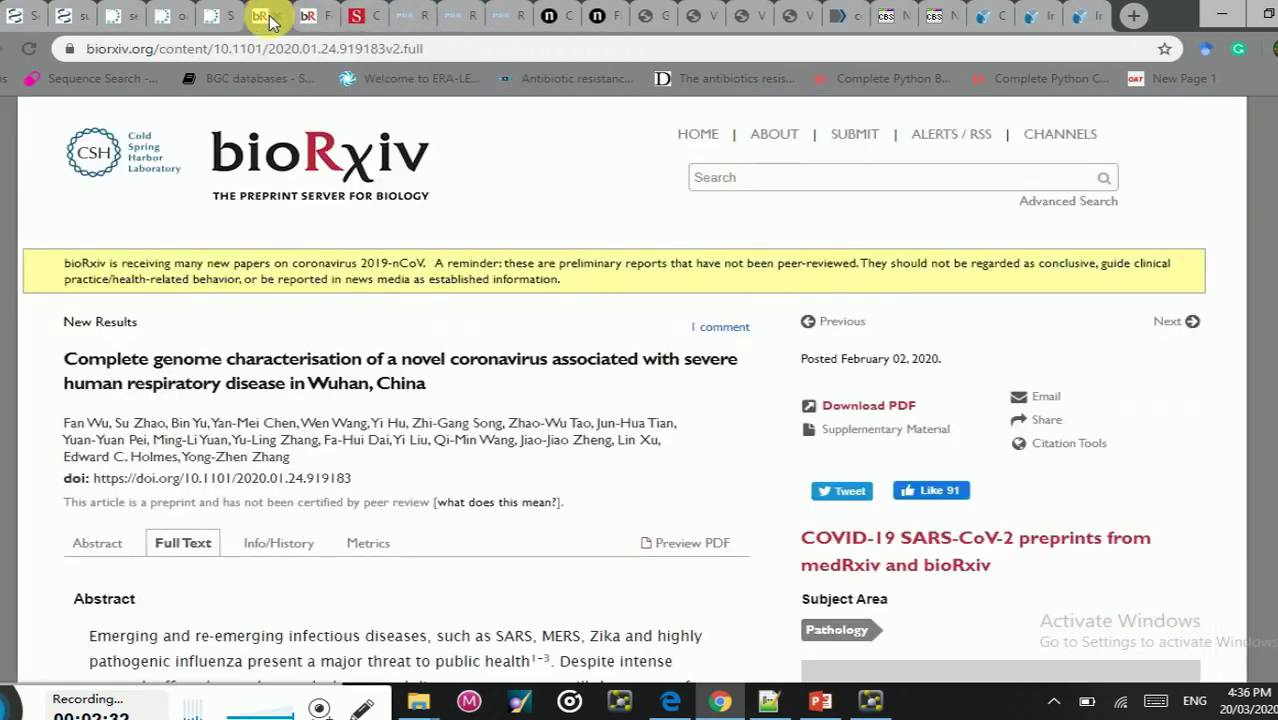
click(279, 18)
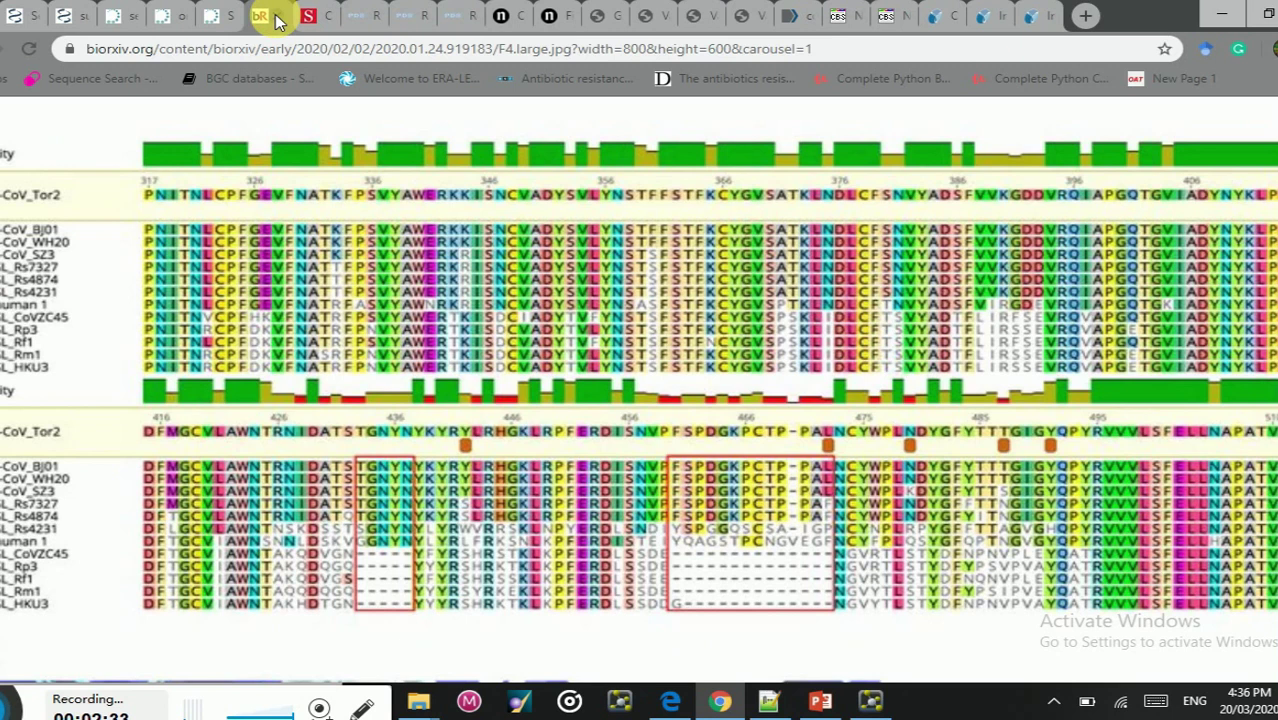
click(279, 18)
click(279, 18)
click(279, 18)
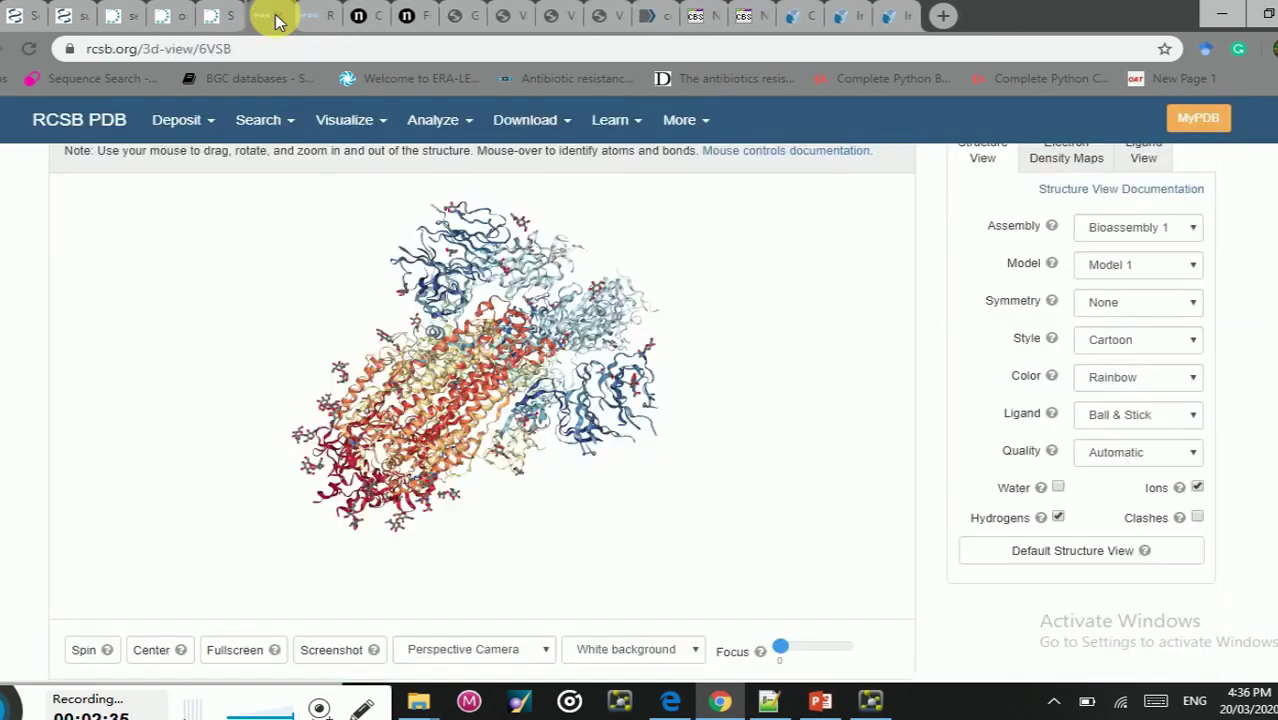
click(279, 18)
click(279, 18)
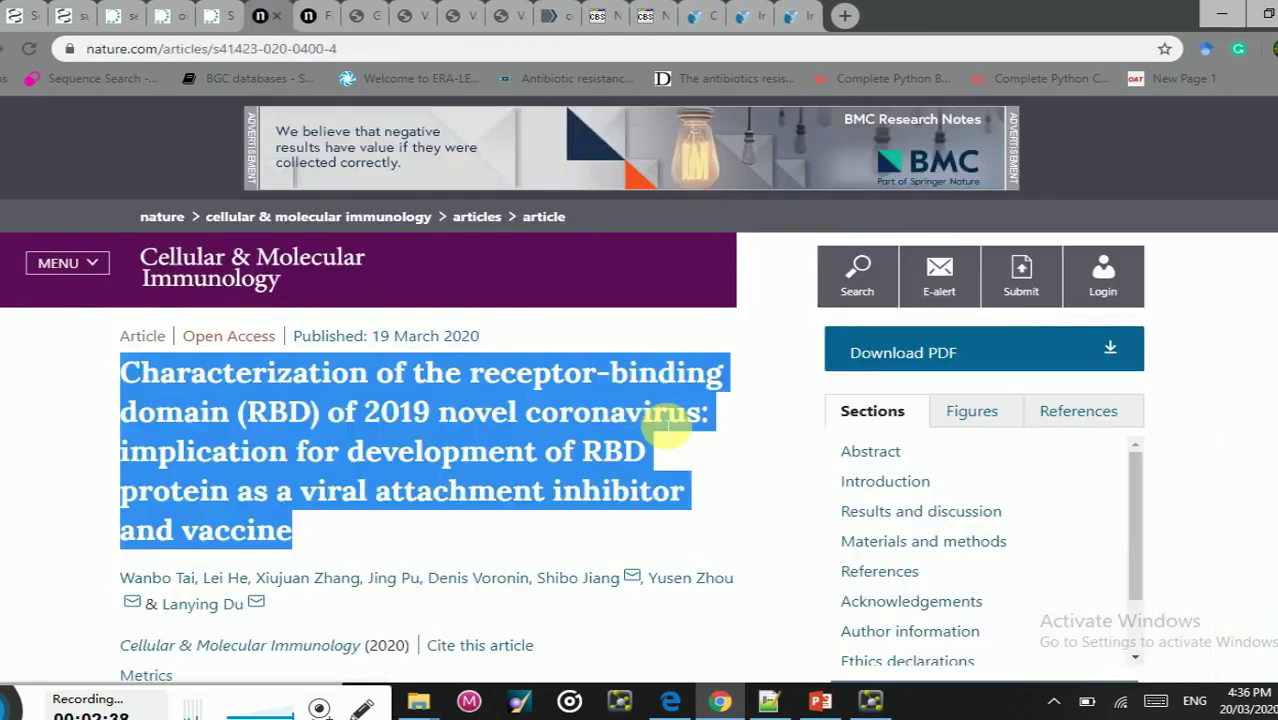
Step: Switch to PyMOL, rotate the 6vsb model and select the red-coloured receptor-binding domain residues in the sequence
click(866, 706)
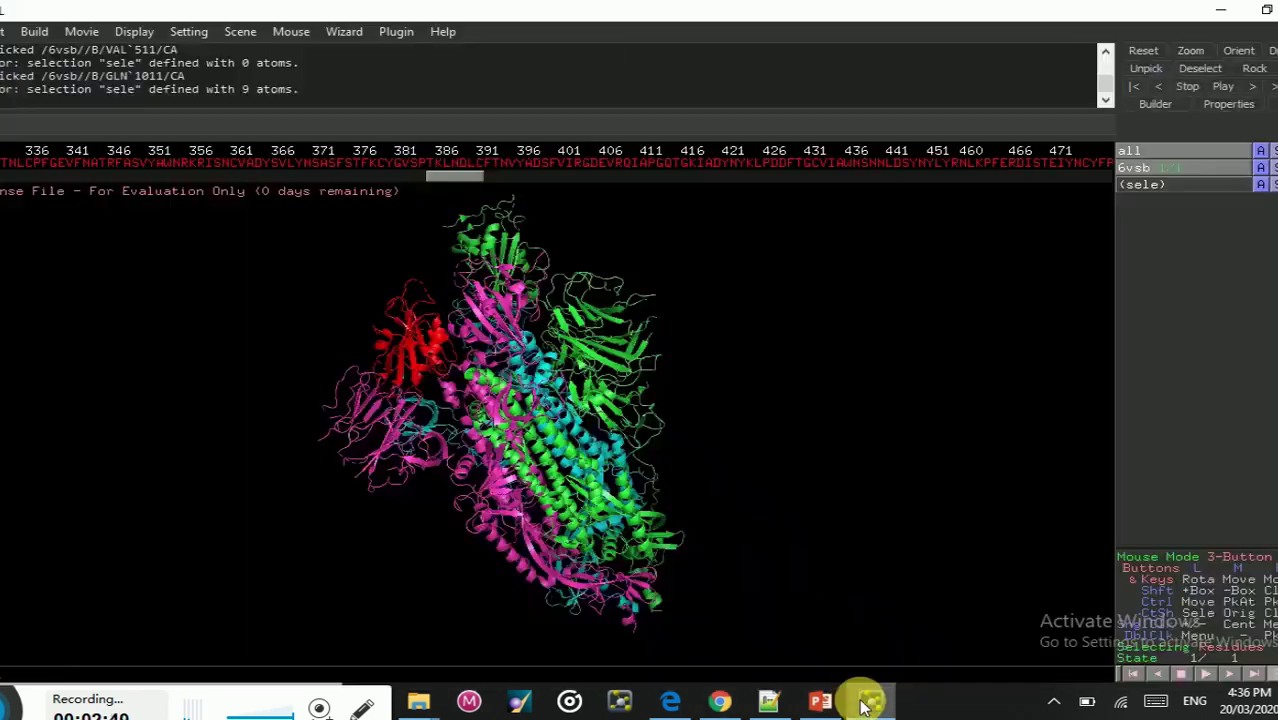
drag(585, 315, 248, 278)
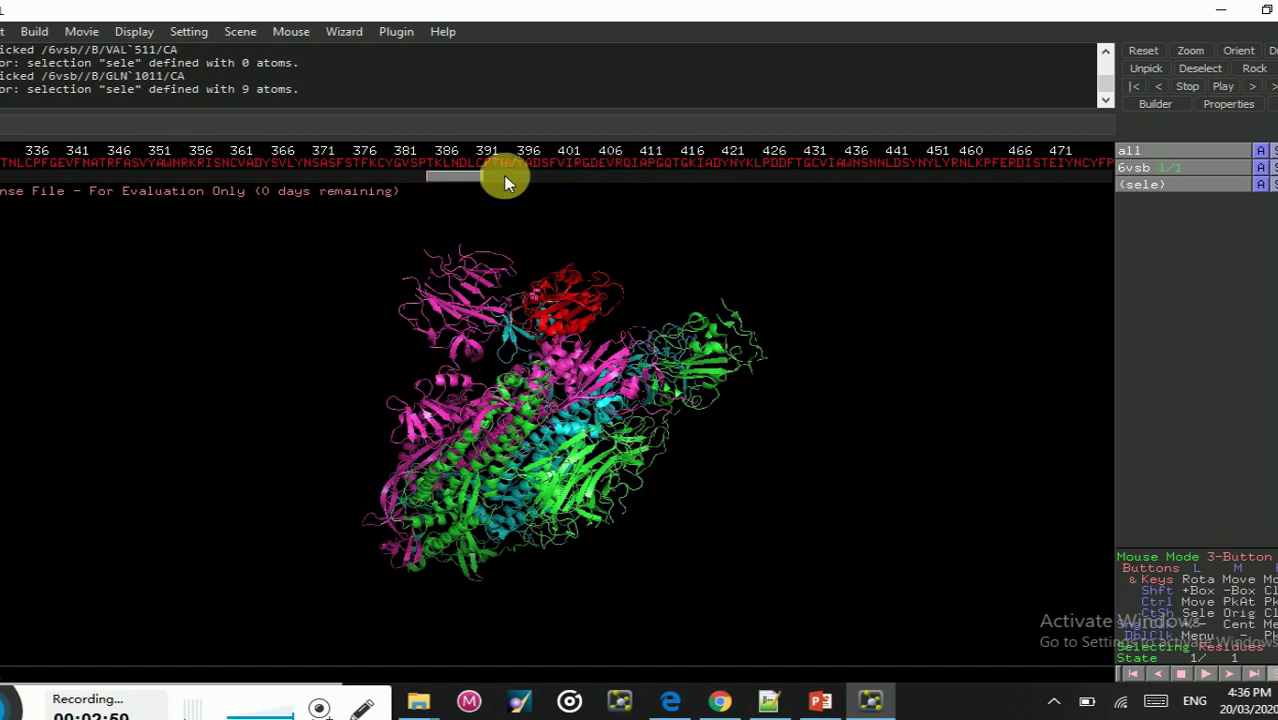
drag(465, 176, 498, 176)
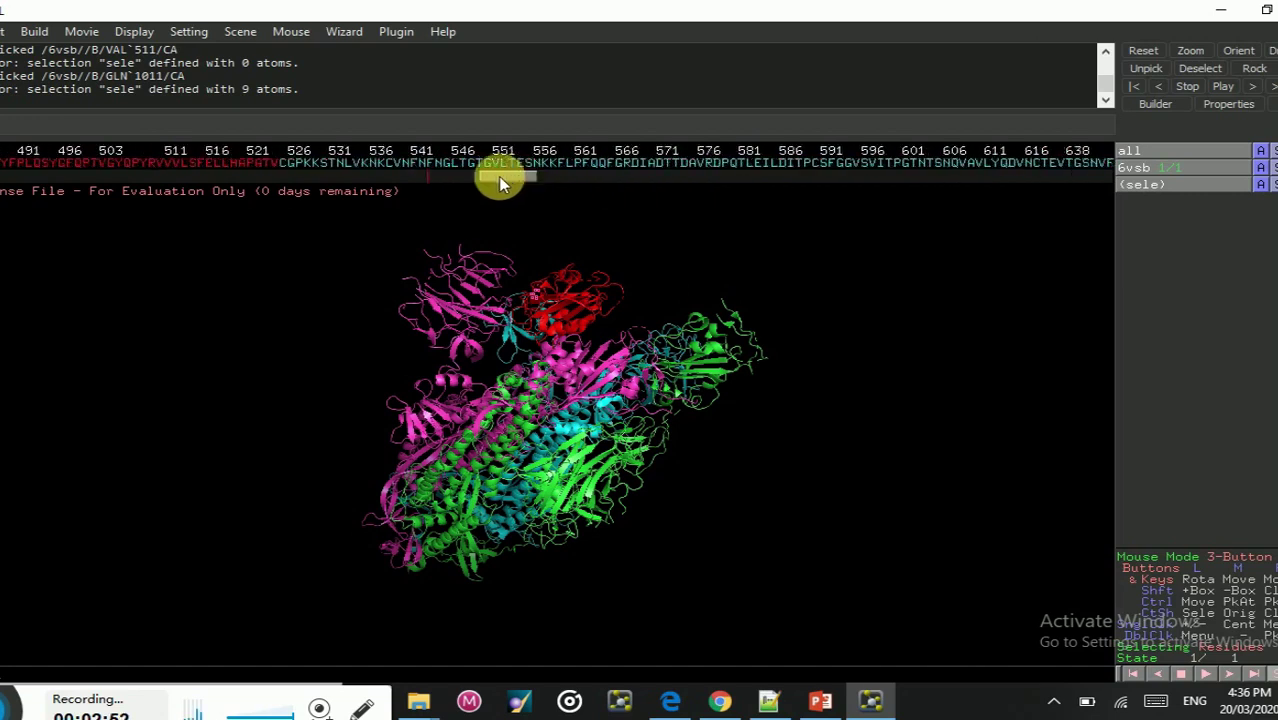
click(270, 164)
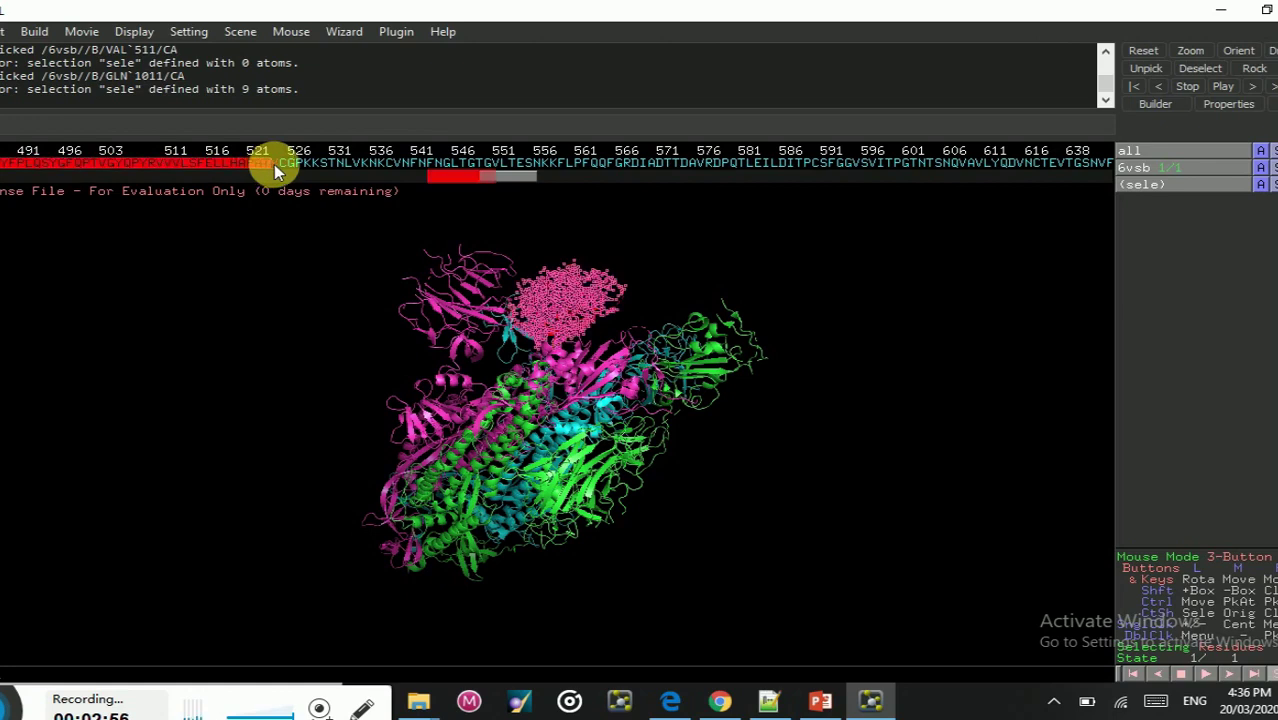
Step: Orient the view on the selected red domain, clear the selection and rotate the close-up to inspect its structure
click(264, 161)
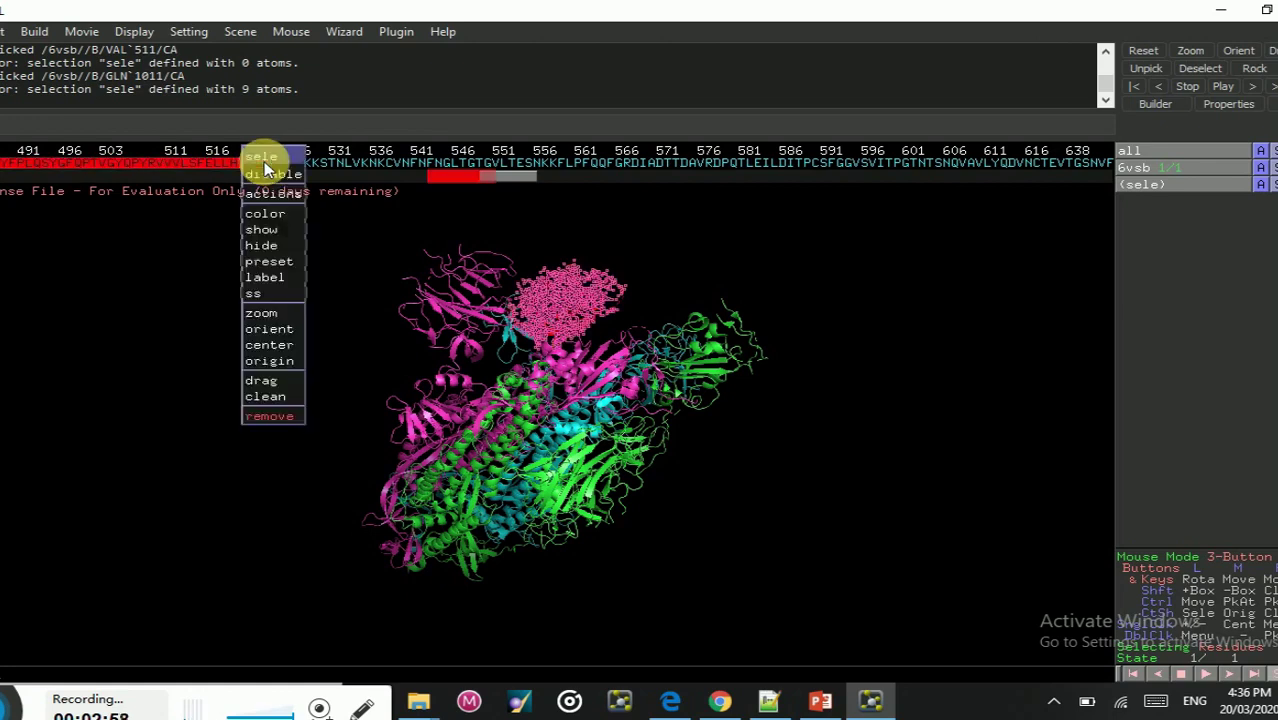
mouse_move(272, 245)
mouse_move(292, 297)
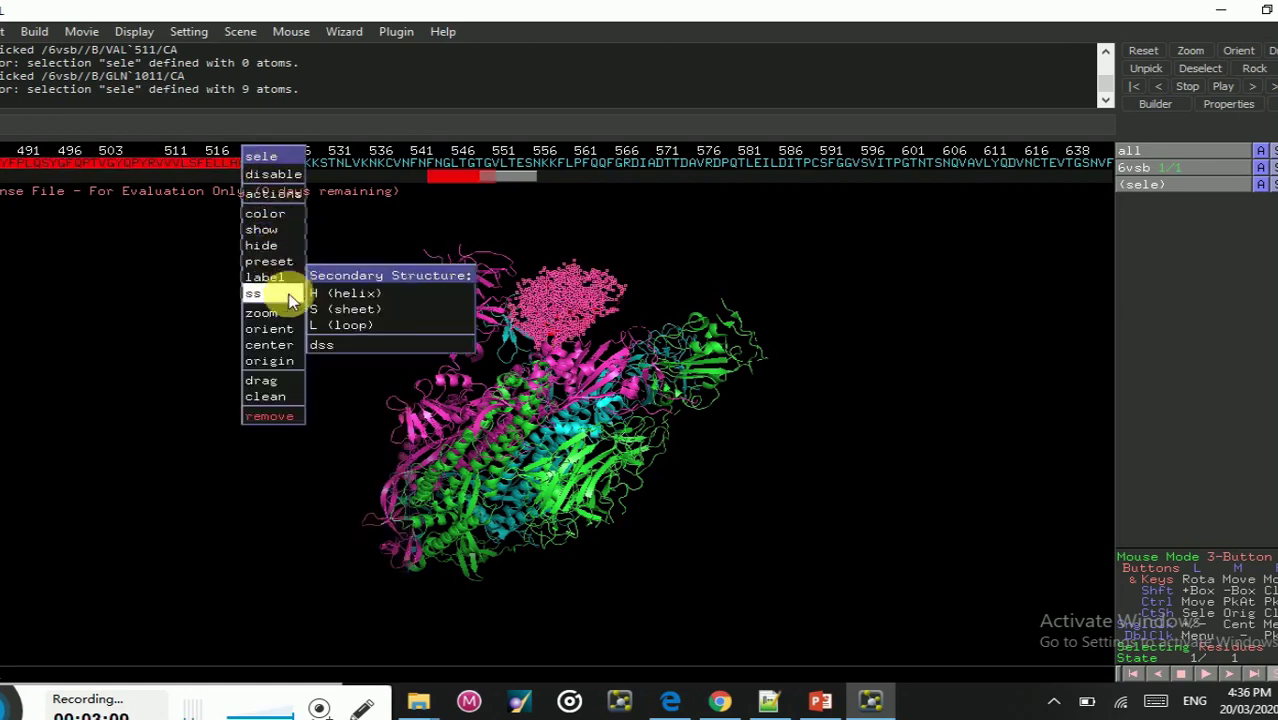
right_click(562, 313)
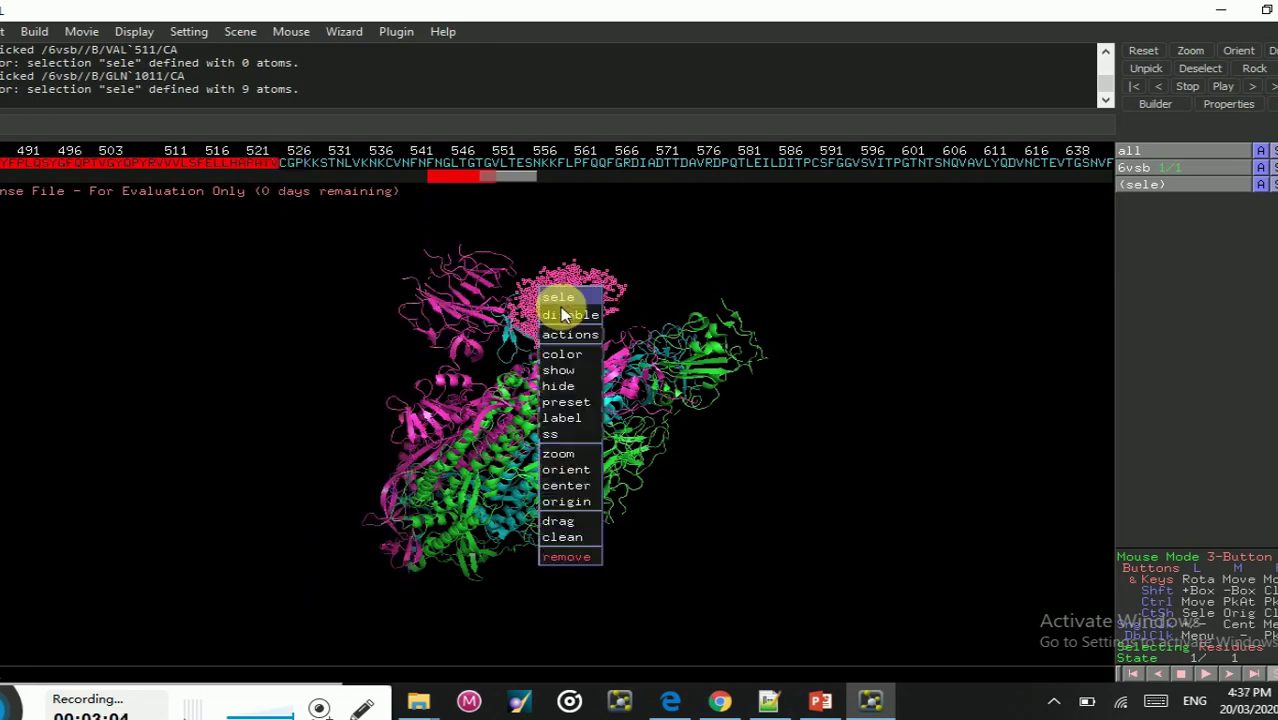
click(573, 472)
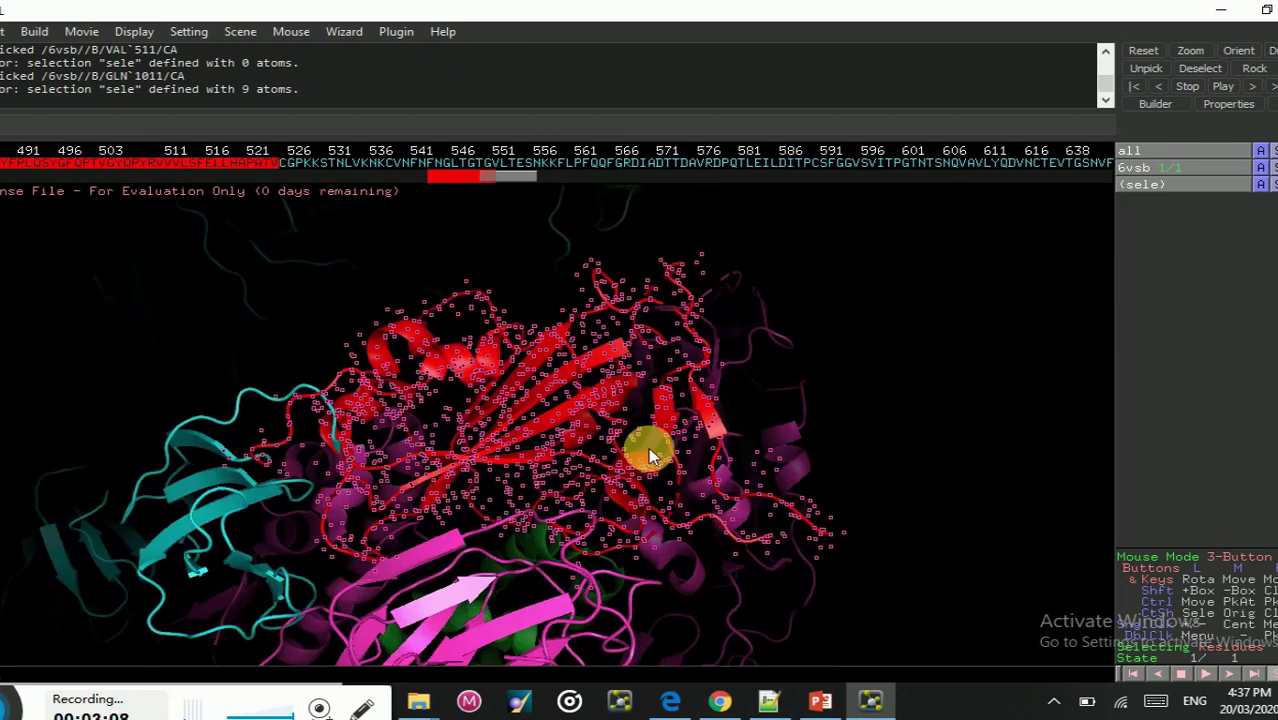
click(851, 358)
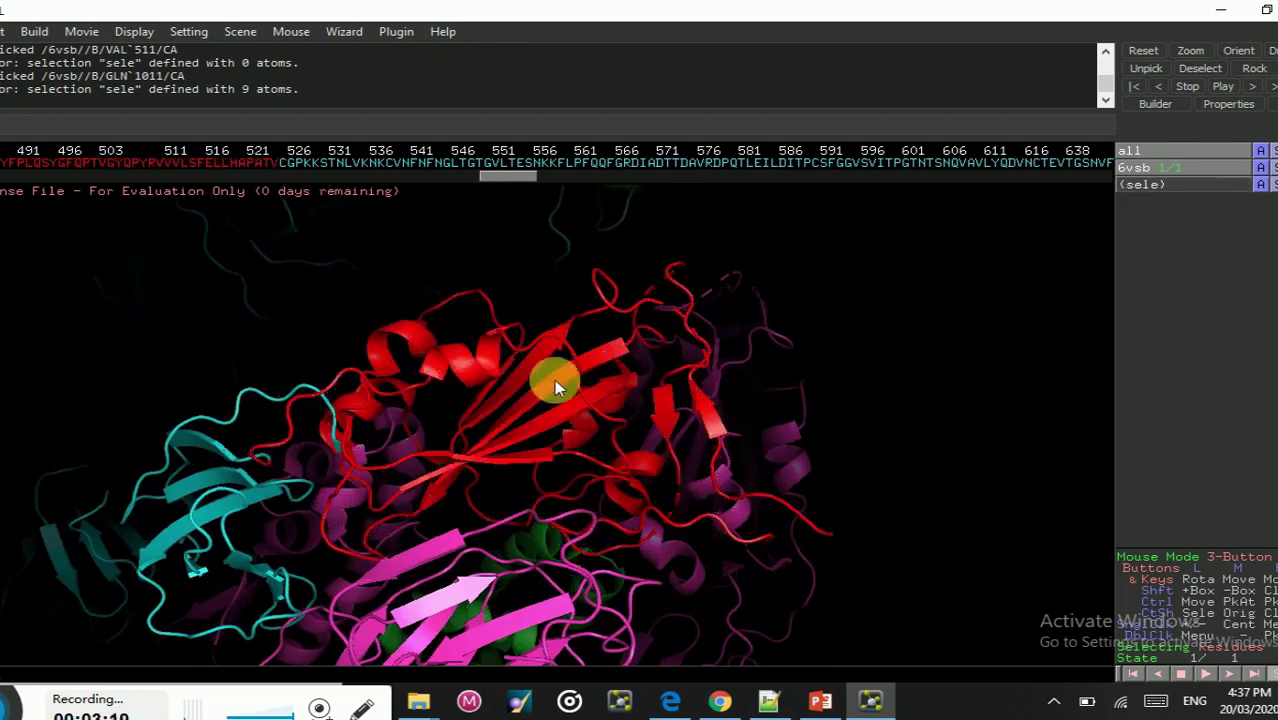
drag(554, 371, 666, 470)
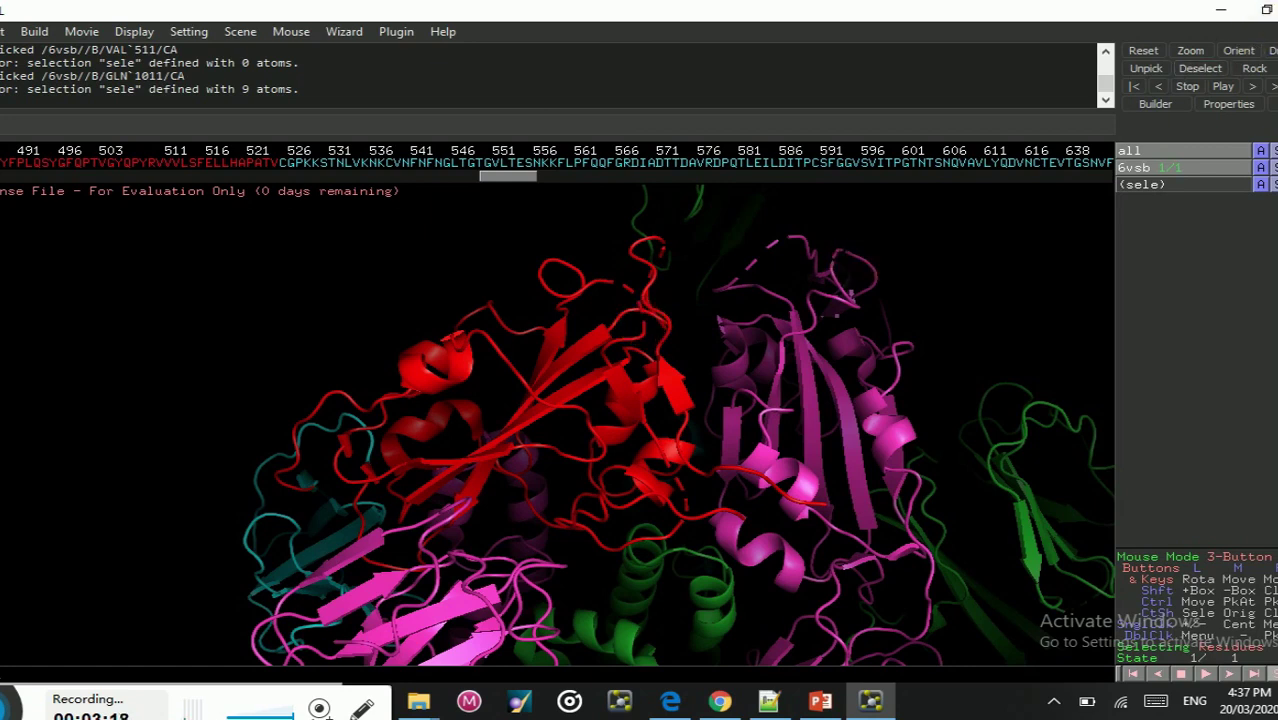
Step: Close PyMOL, the two Nature article pages and the GISAID page
click(1276, 8)
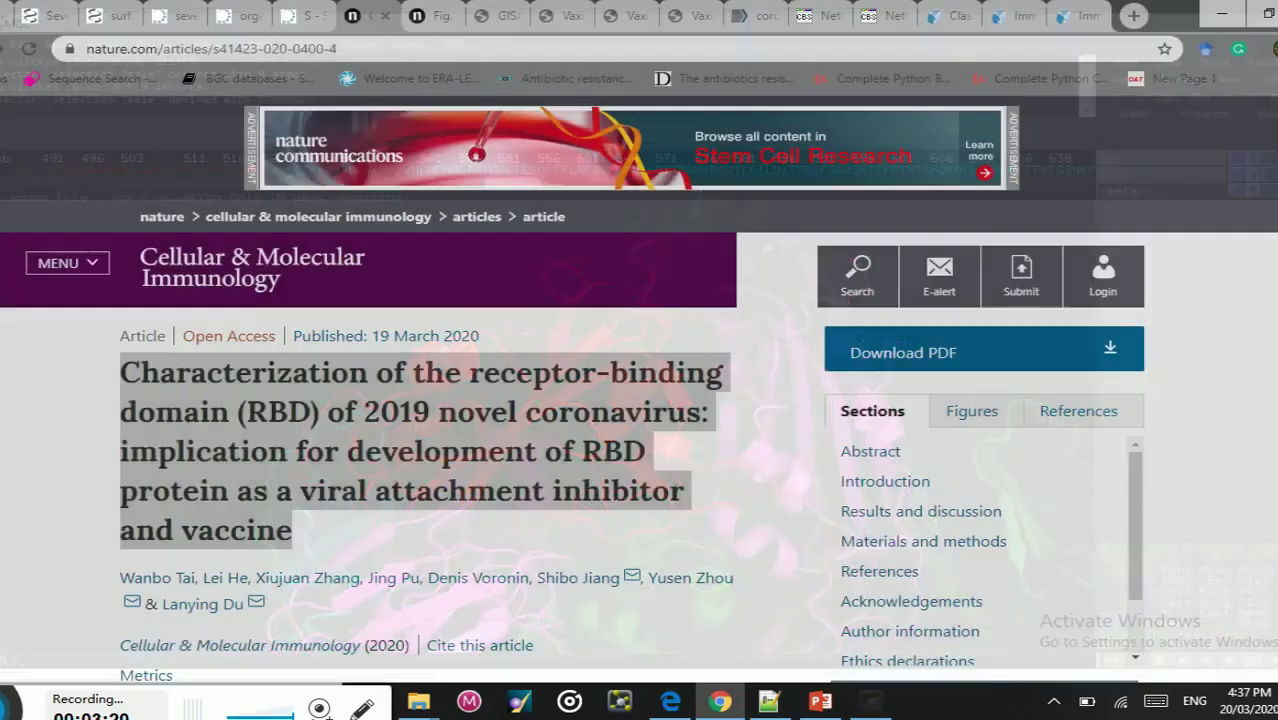
click(390, 12)
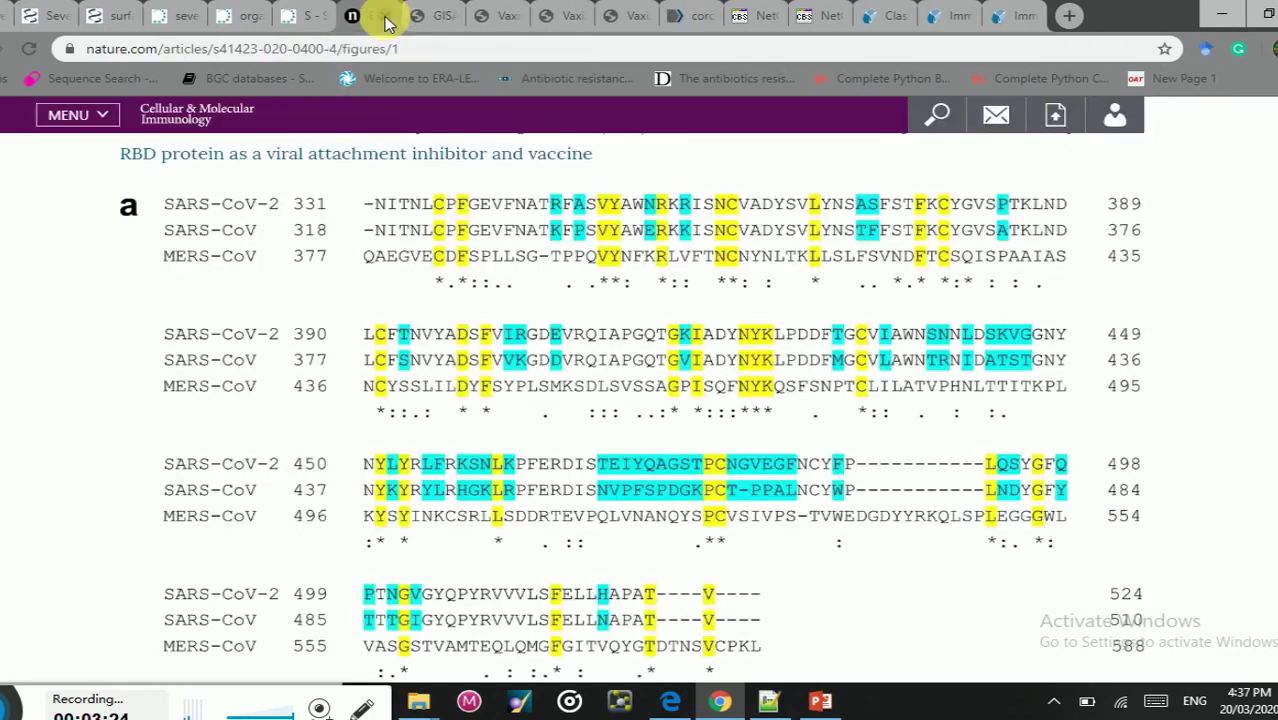
click(387, 16)
click(388, 18)
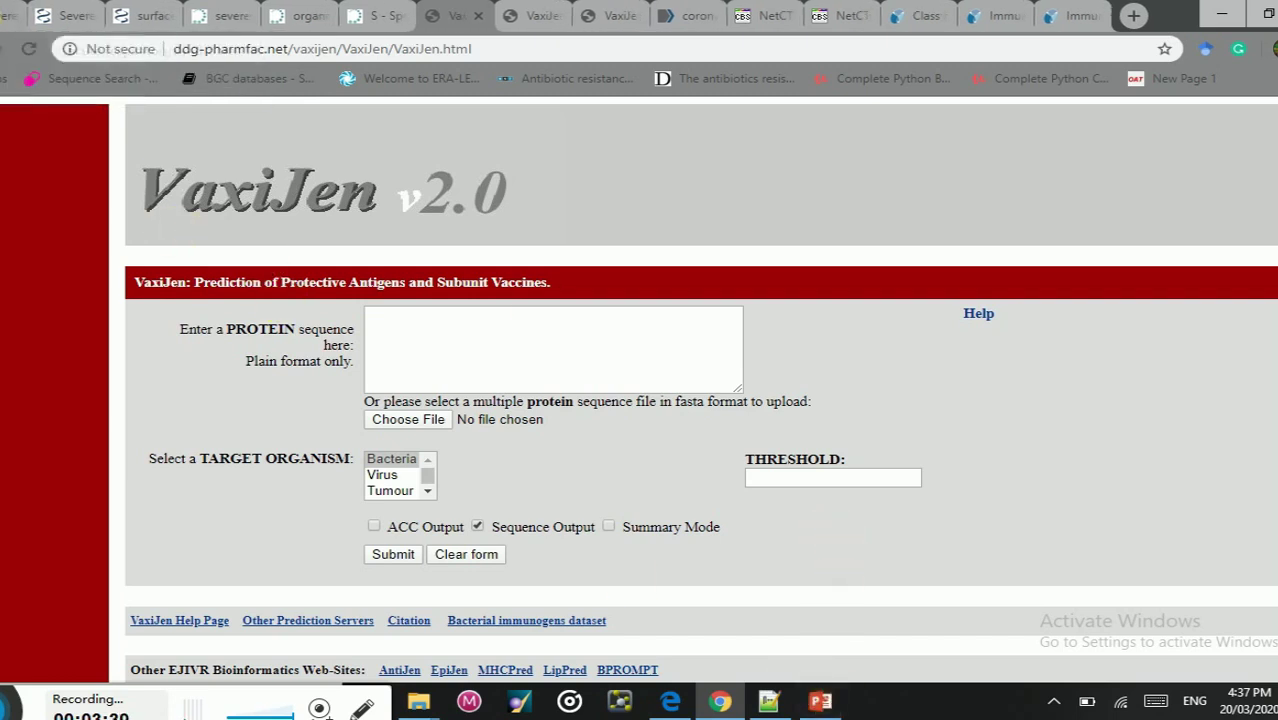
Step: Return to the NCBI Genome page and highlight accession MN908947 and the reference genome's size, GC% and gene figures
key(ctrl+1)
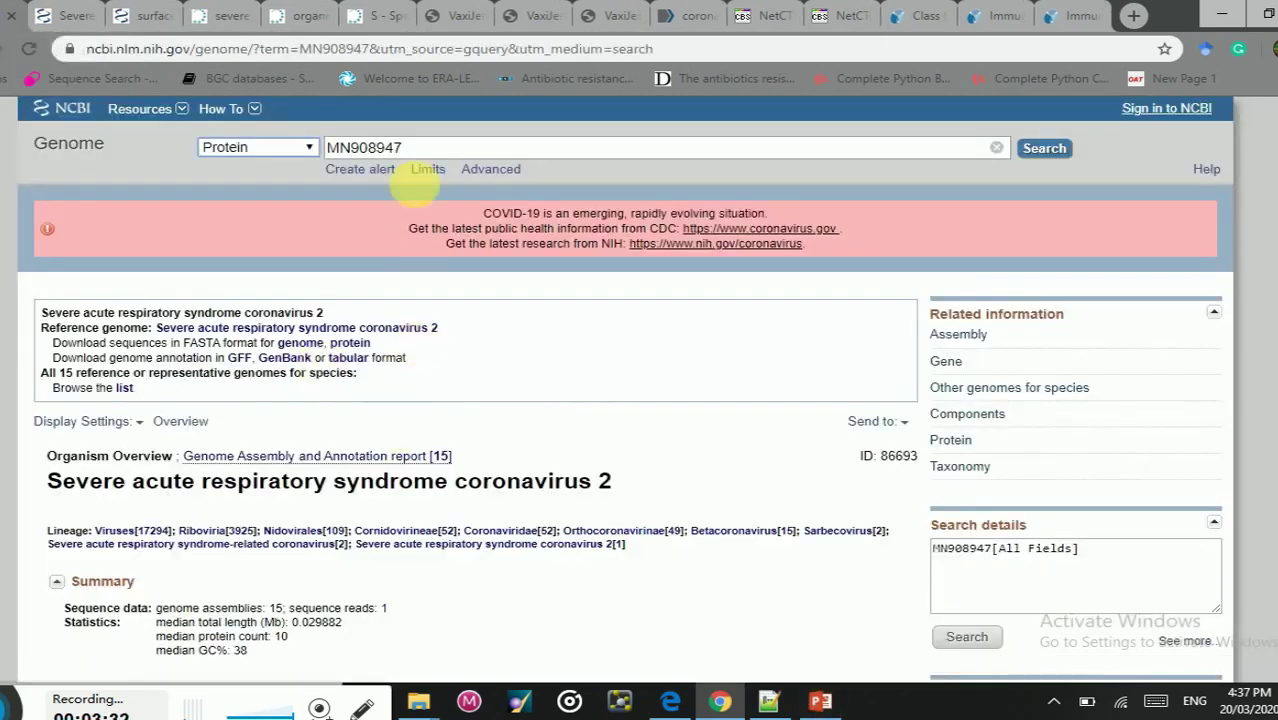
drag(405, 147, 323, 155)
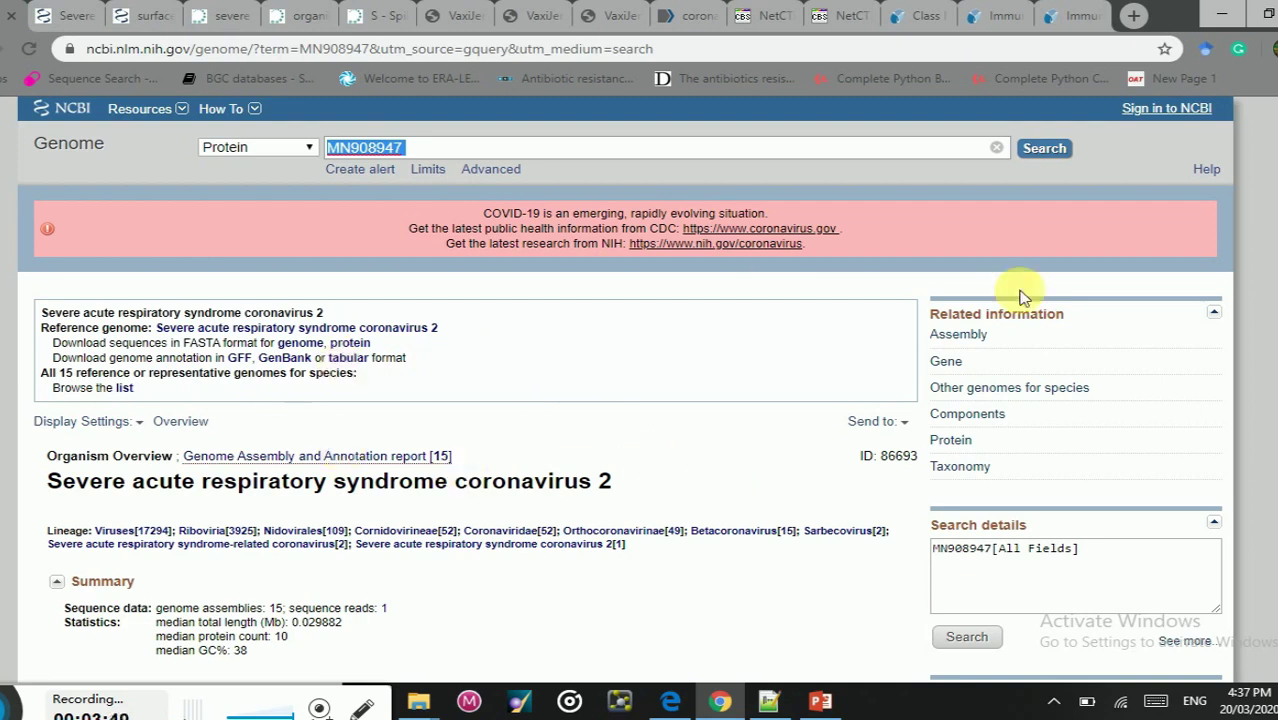
scroll(620, 520, down, 3)
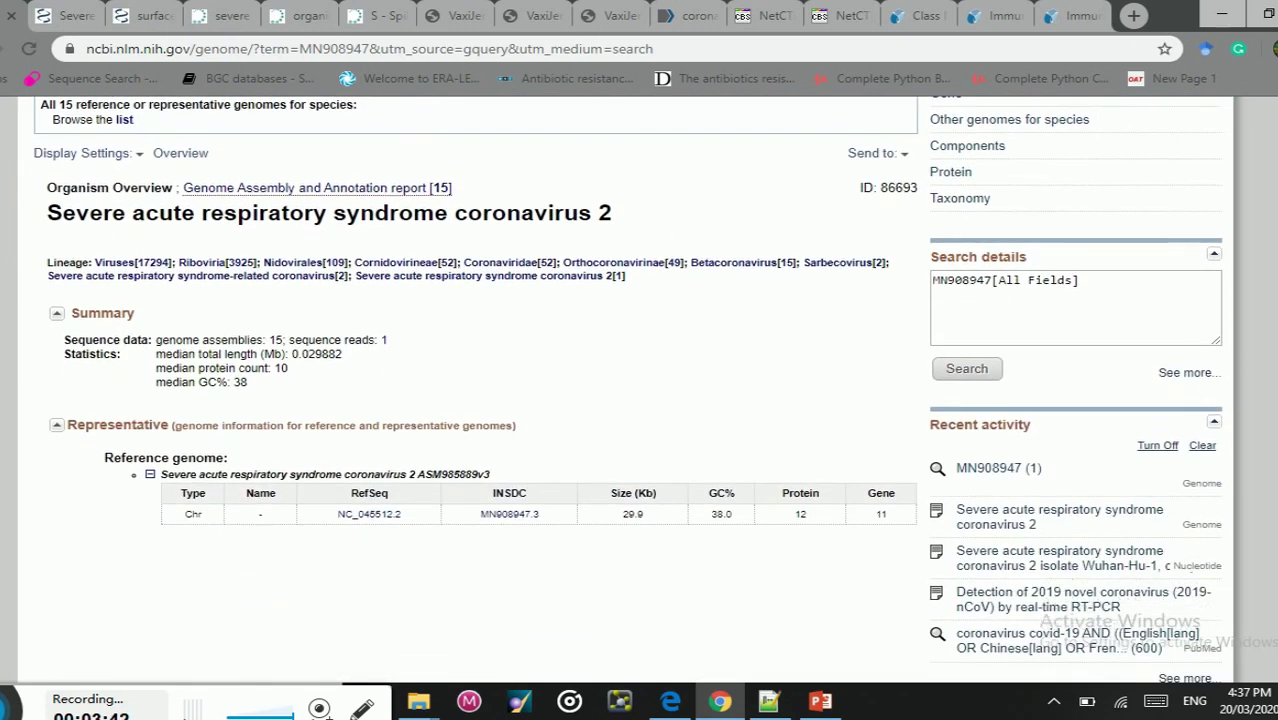
drag(618, 525, 640, 517)
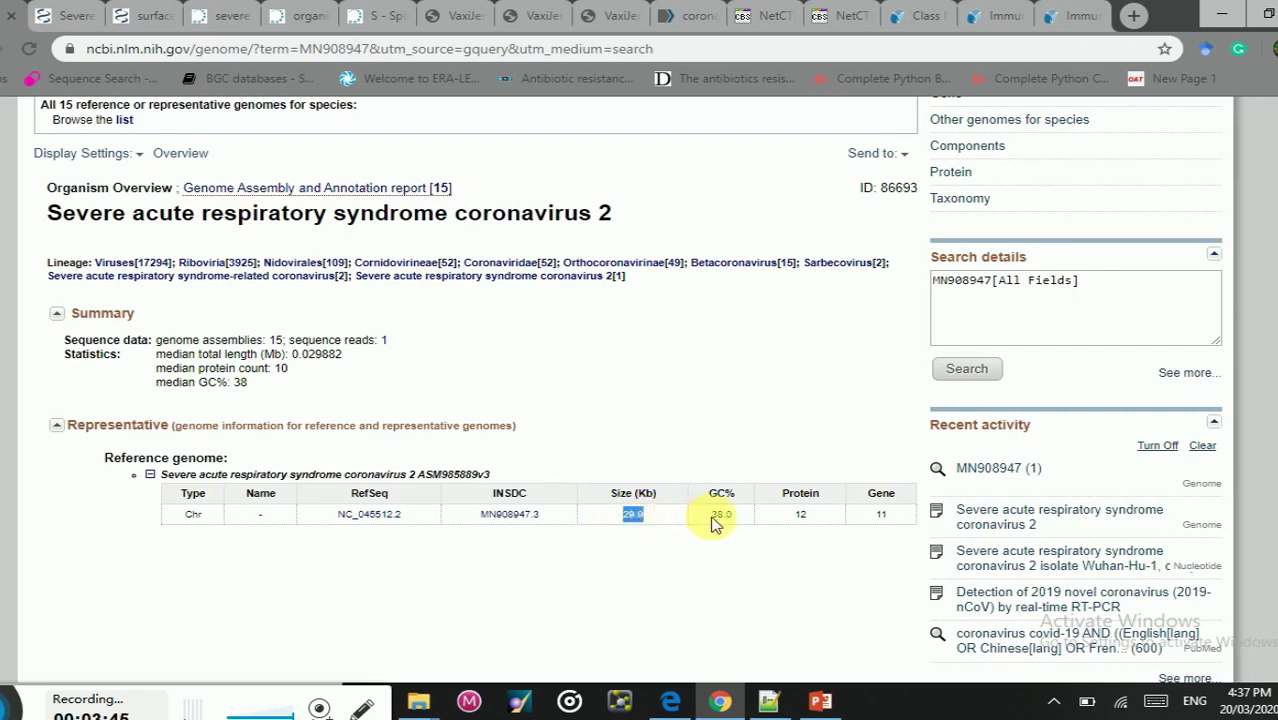
drag(712, 518, 887, 516)
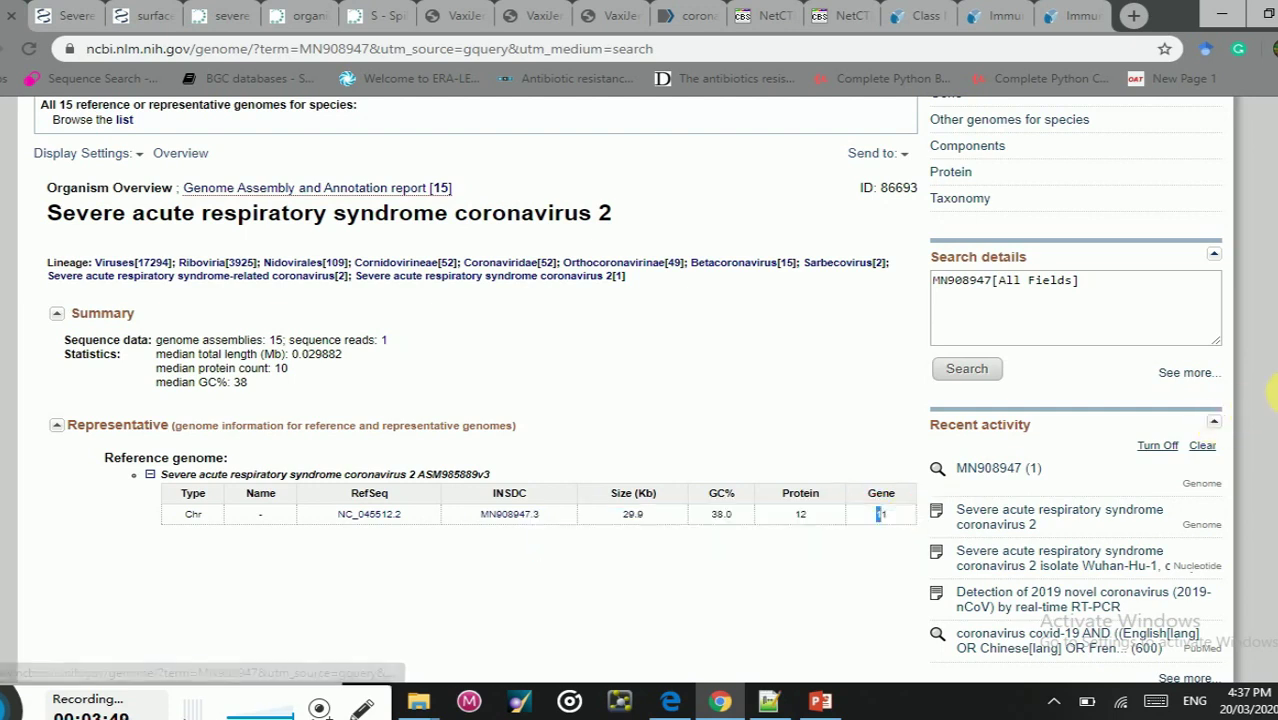
scroll(1272, 392, up, 3)
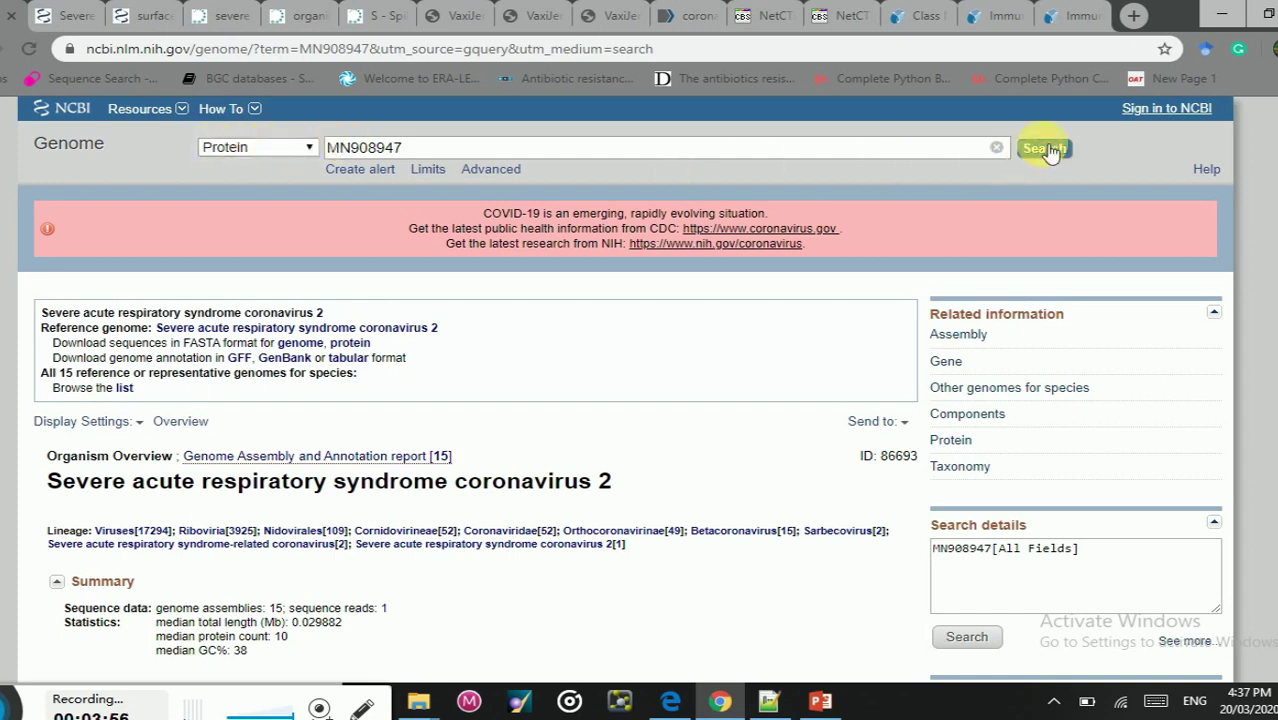
Step: Open the GenBank nucleotide record for MN908947 and go back from the surface glycoprotein CDS to the record's header
click(40, 13)
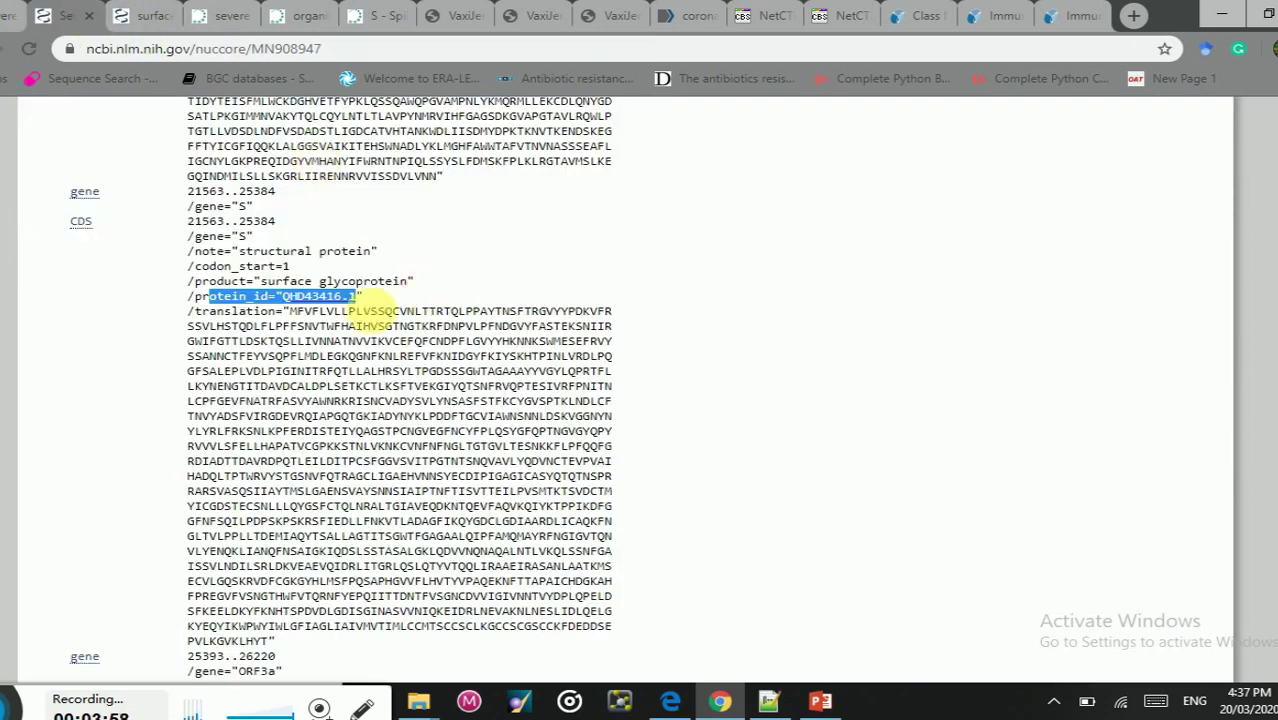
scroll(400, 390, up, 20)
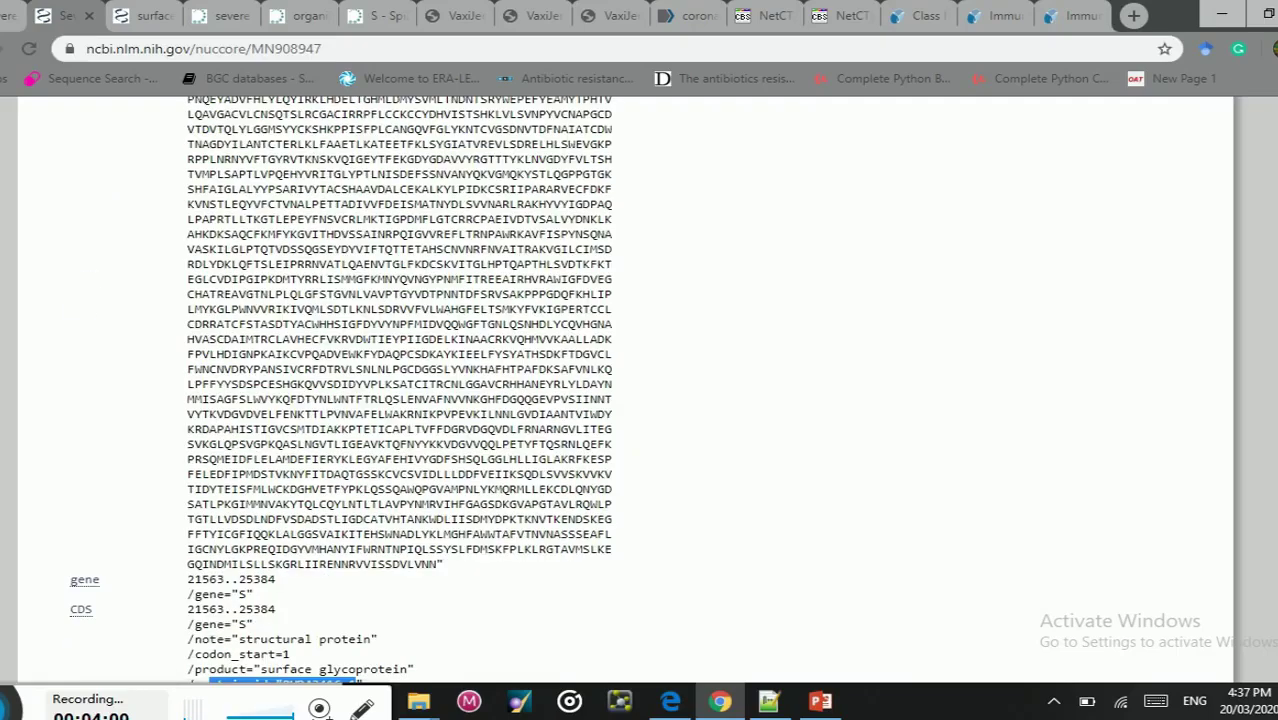
scroll(400, 390, down, 3)
scroll(100, 484, down, 5)
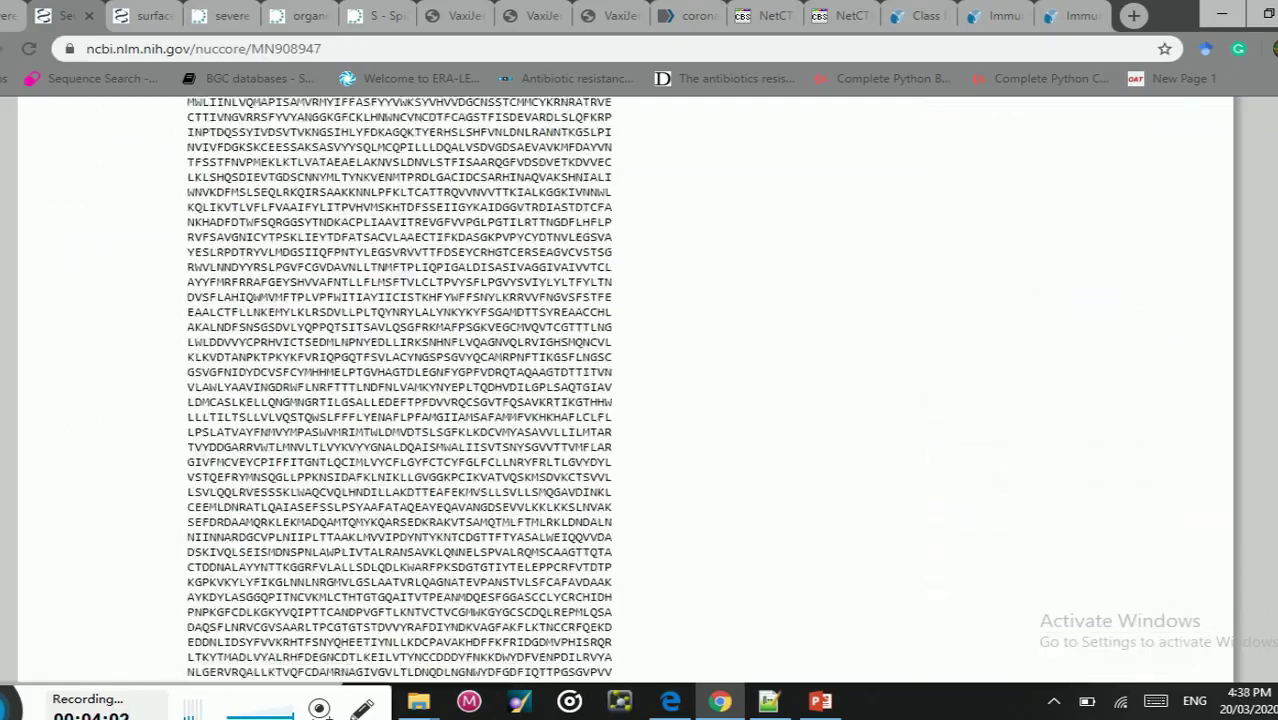
scroll(100, 484, up, 15)
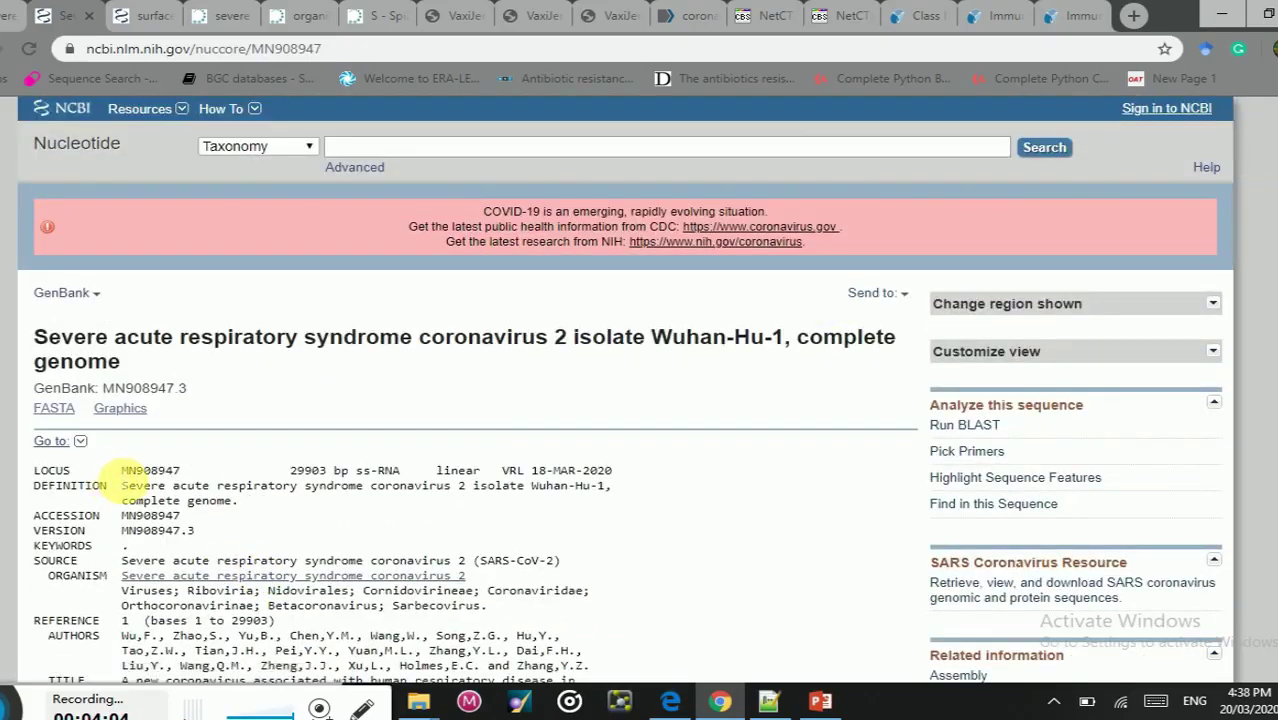
Step: Highlight the accession, length, molecule type, topology and date in the LOCUS line, and look through the translated sequences below
drag(113, 470, 180, 470)
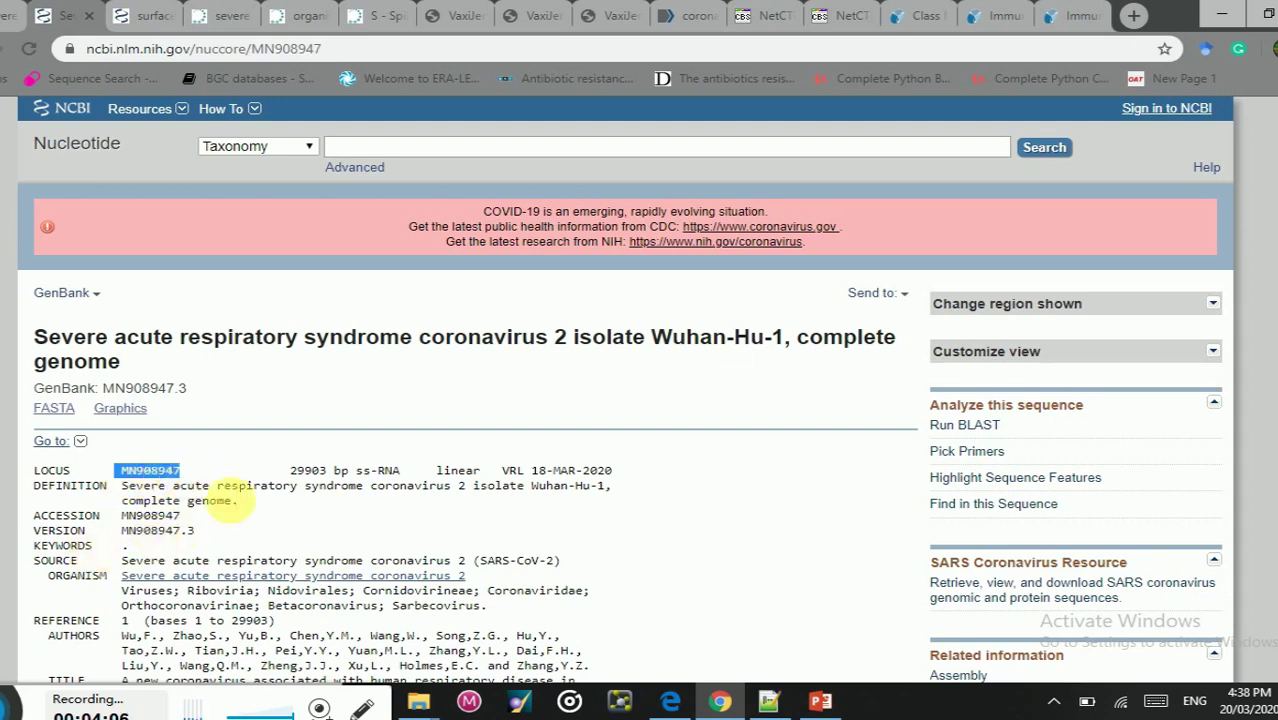
double_click(305, 470)
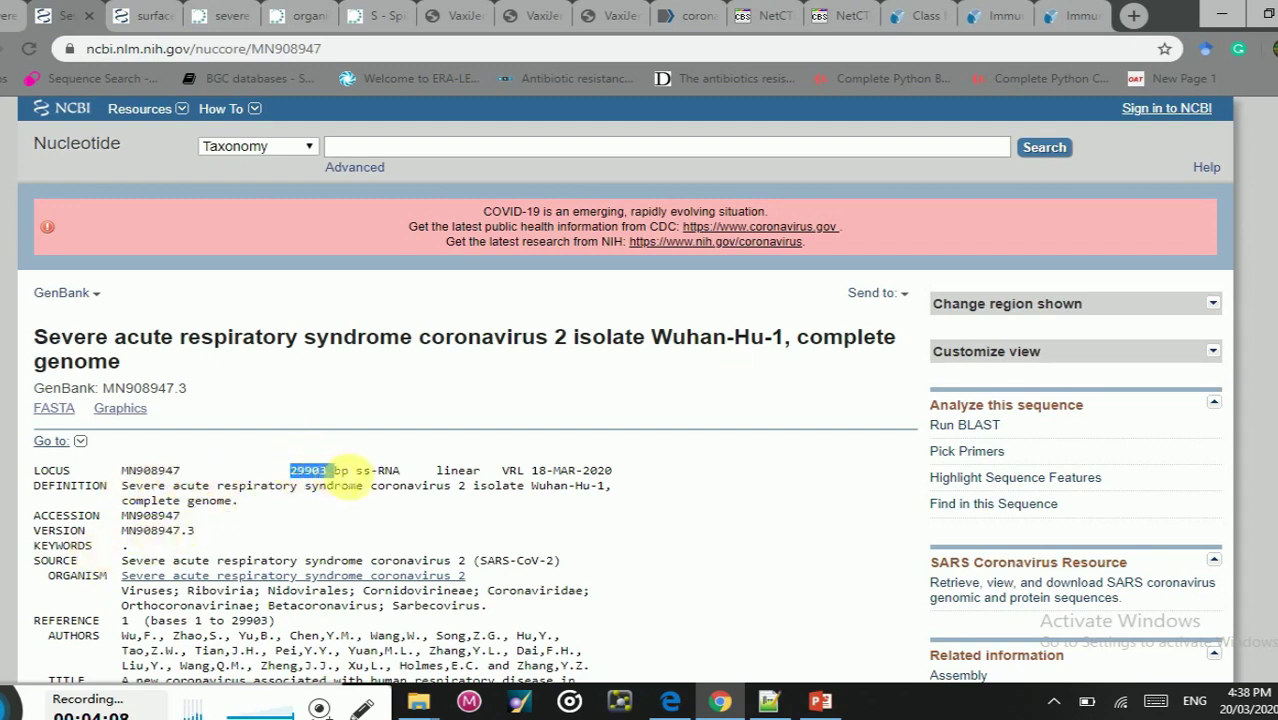
drag(356, 470, 394, 470)
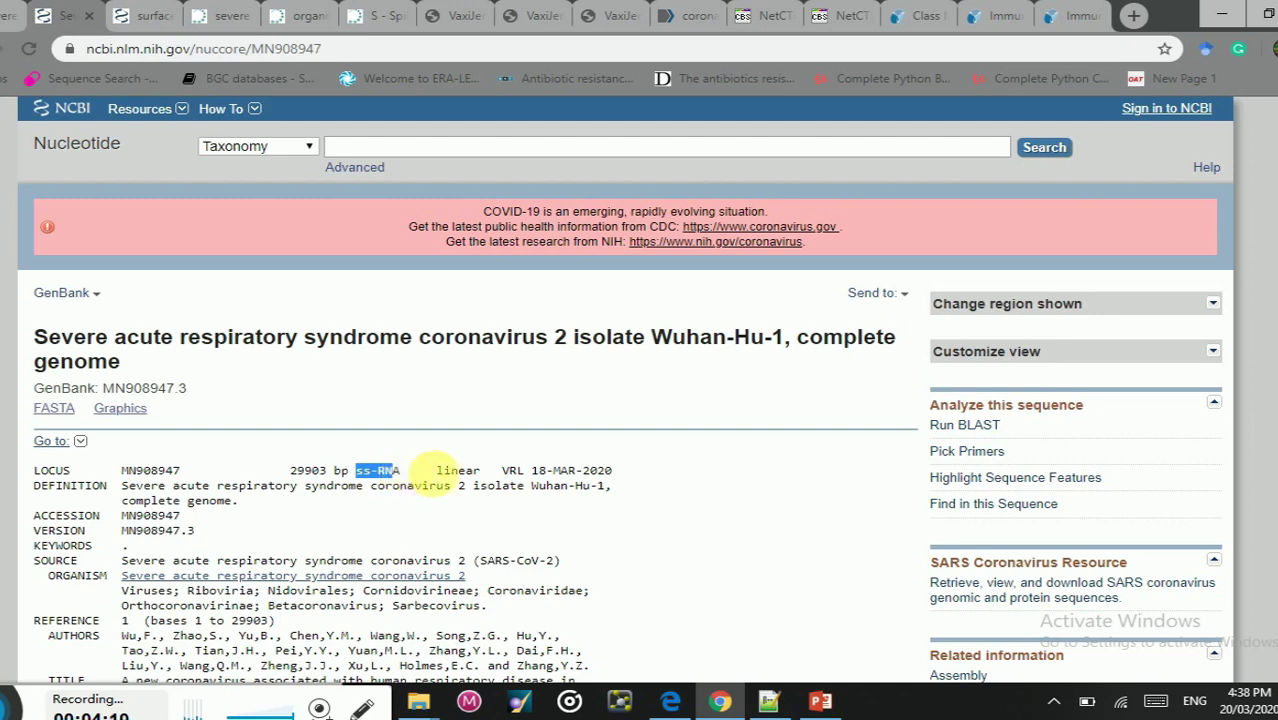
double_click(449, 470)
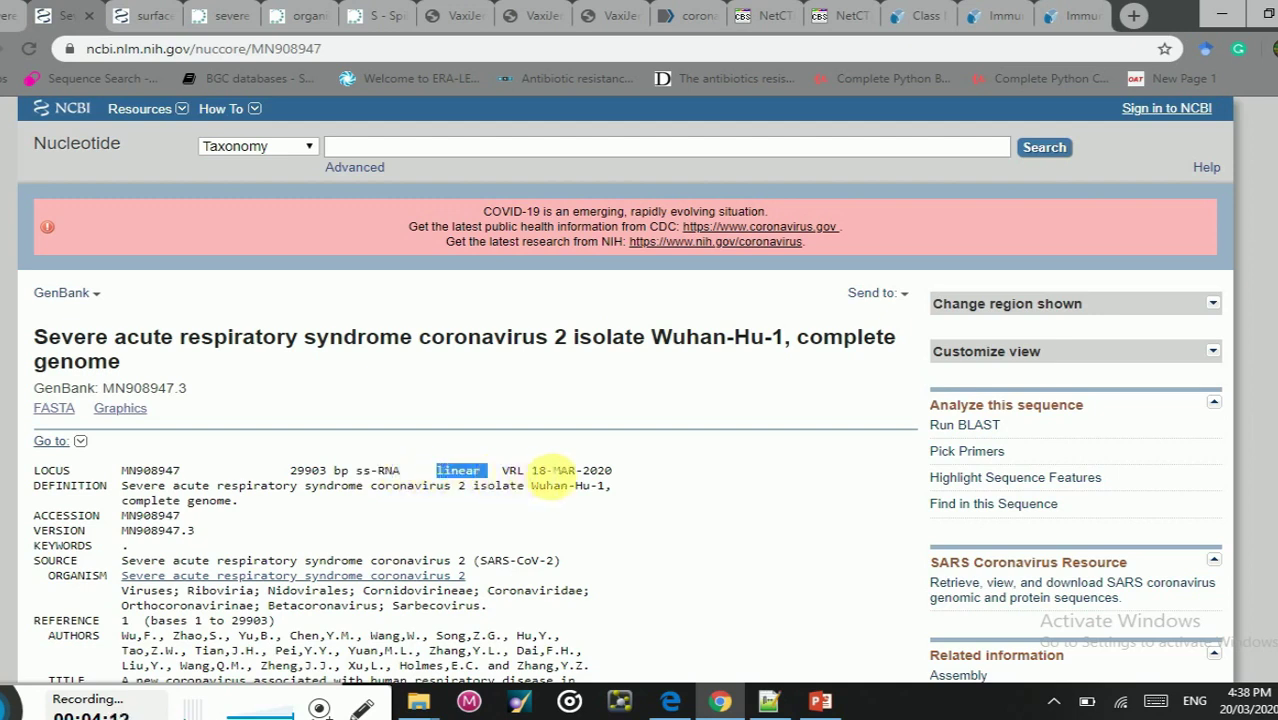
drag(536, 472, 600, 472)
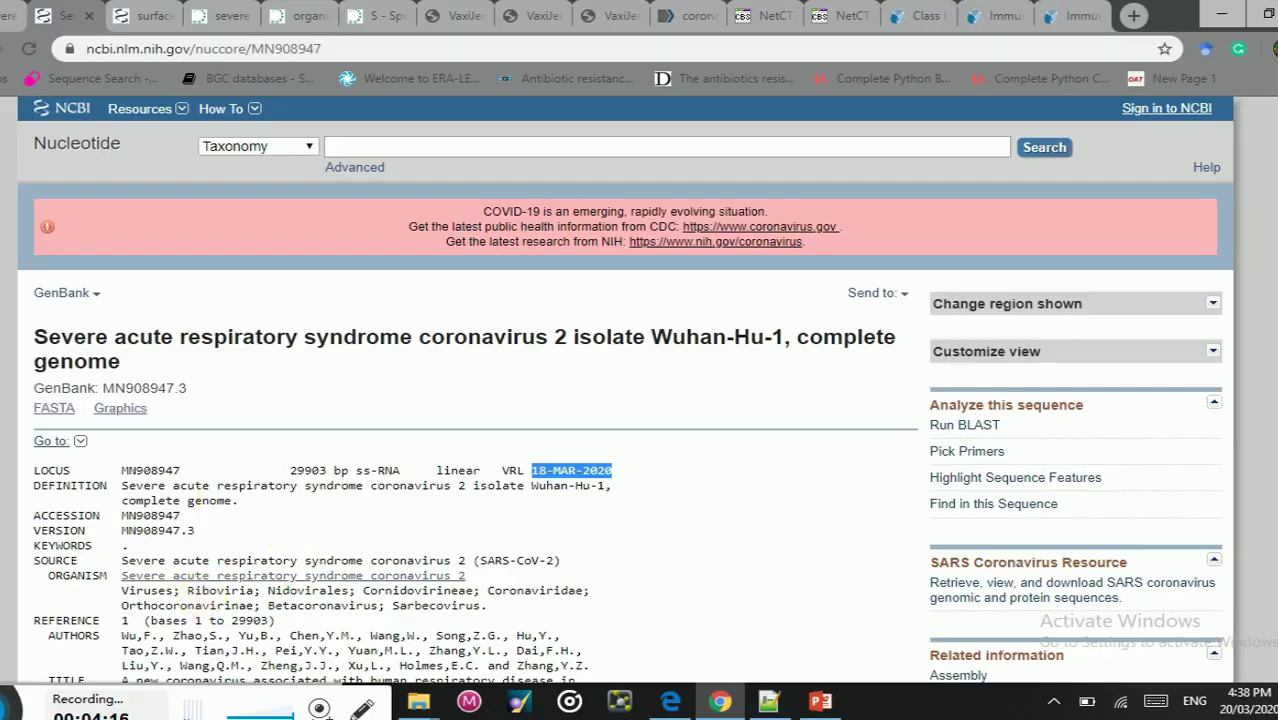
scroll(625, 390, down, 20)
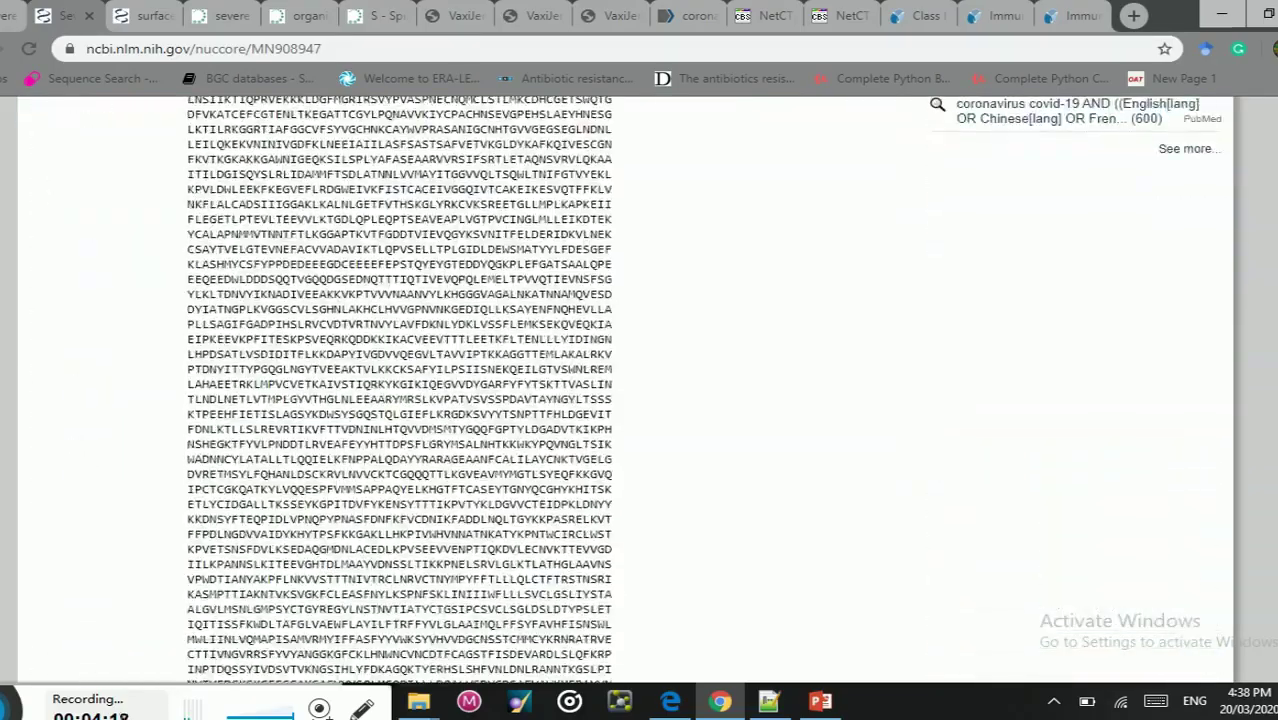
Step: Locate the S gene's surface glycoprotein CDS, open its protein record QHD43416.1 in FASTA format and select the sequence
scroll(400, 390, down, 20)
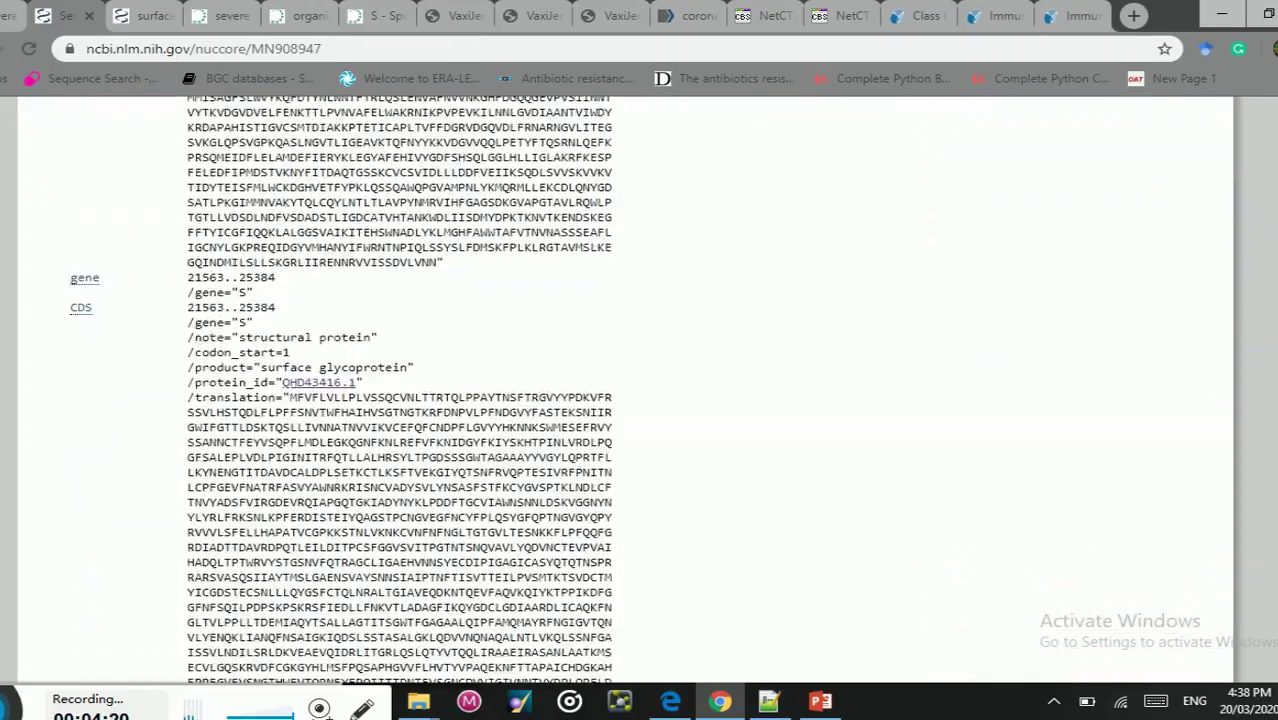
scroll(400, 390, up, 1)
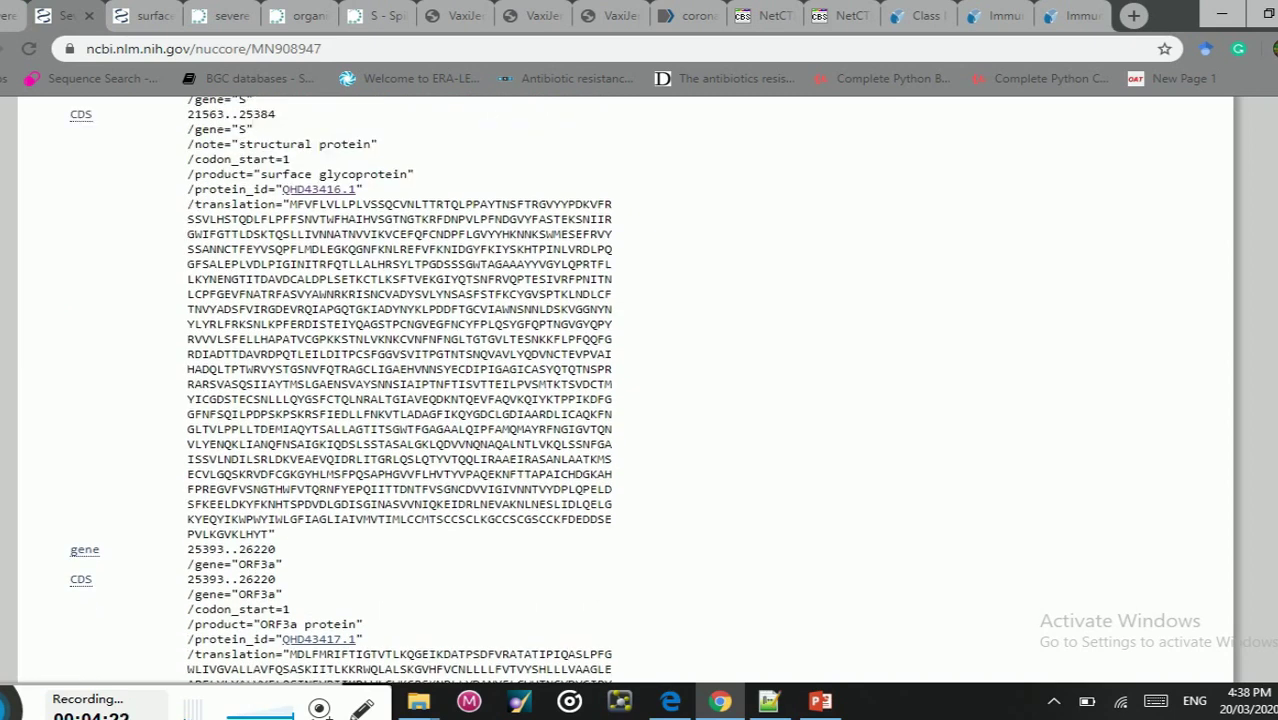
scroll(927, 271, up, 1)
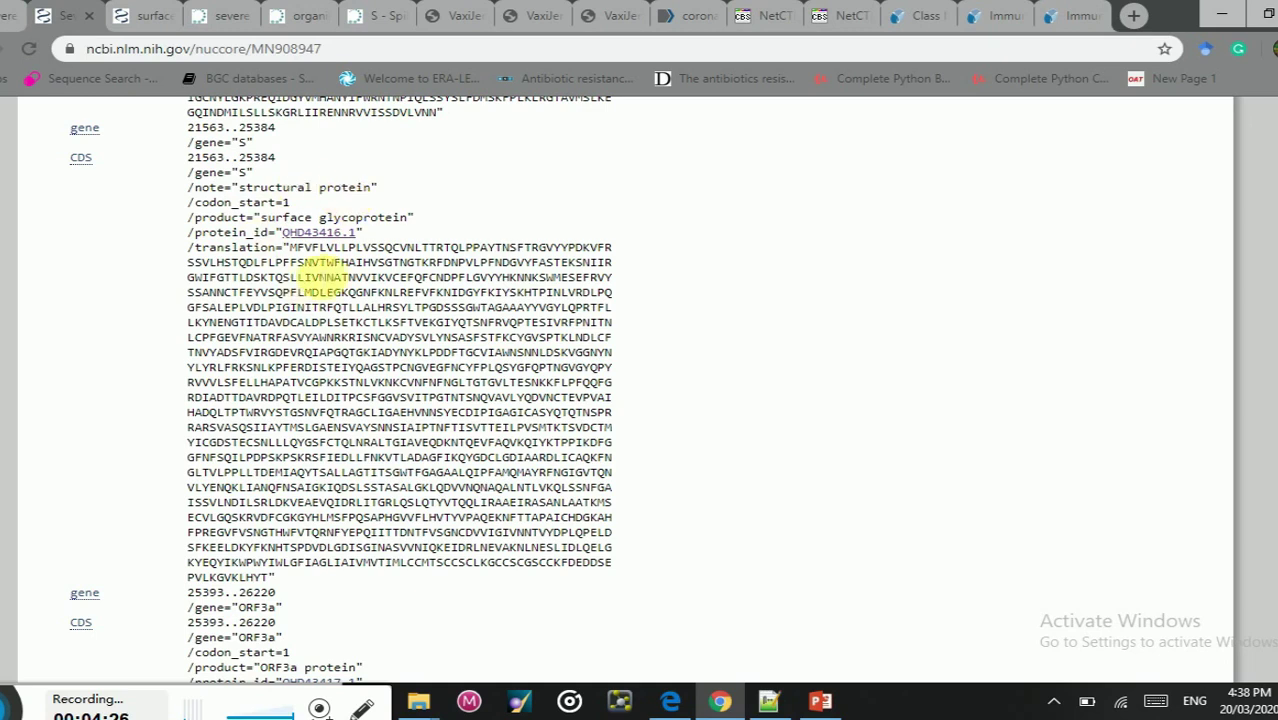
drag(190, 234, 397, 228)
click(318, 232)
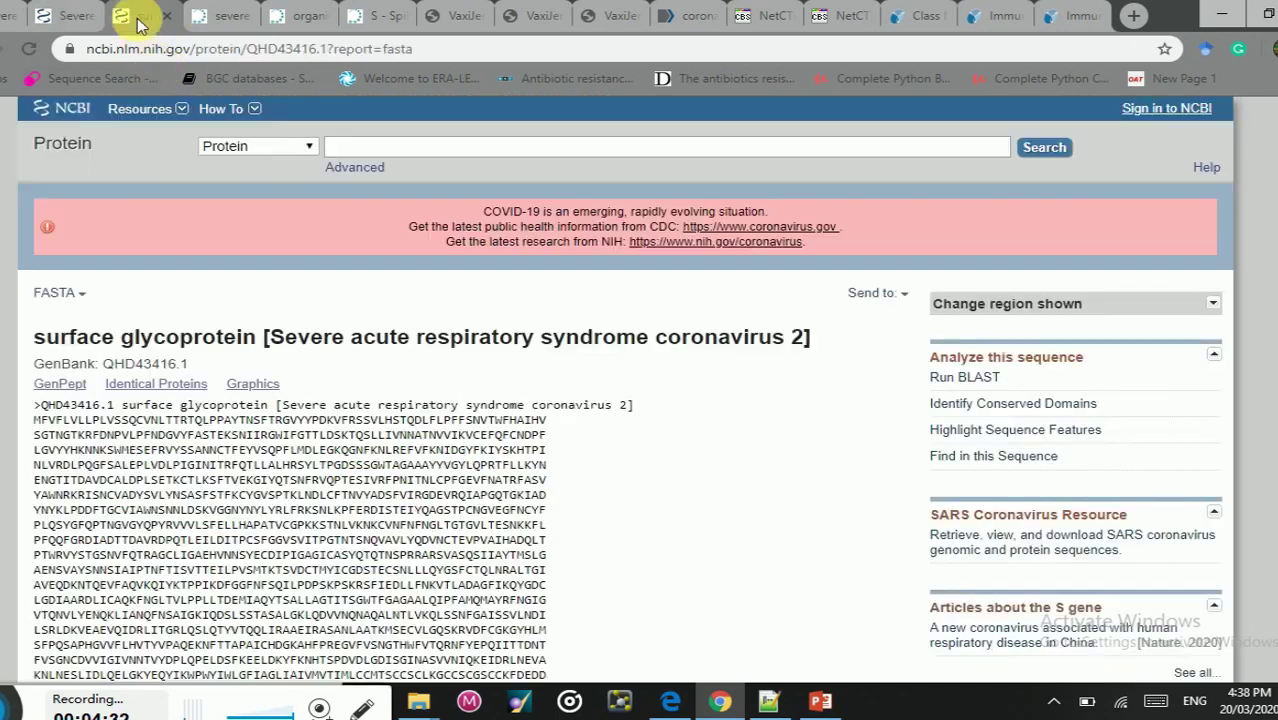
drag(45, 408, 108, 106)
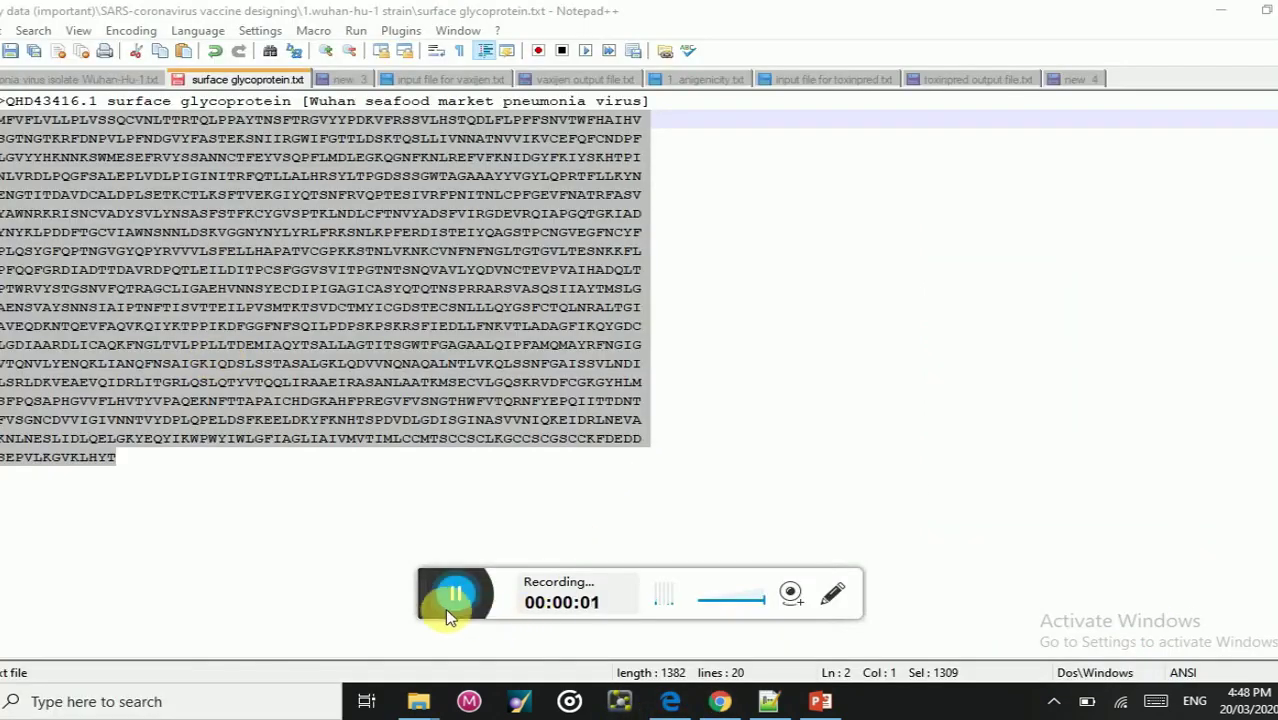
drag(436, 600, 0, 718)
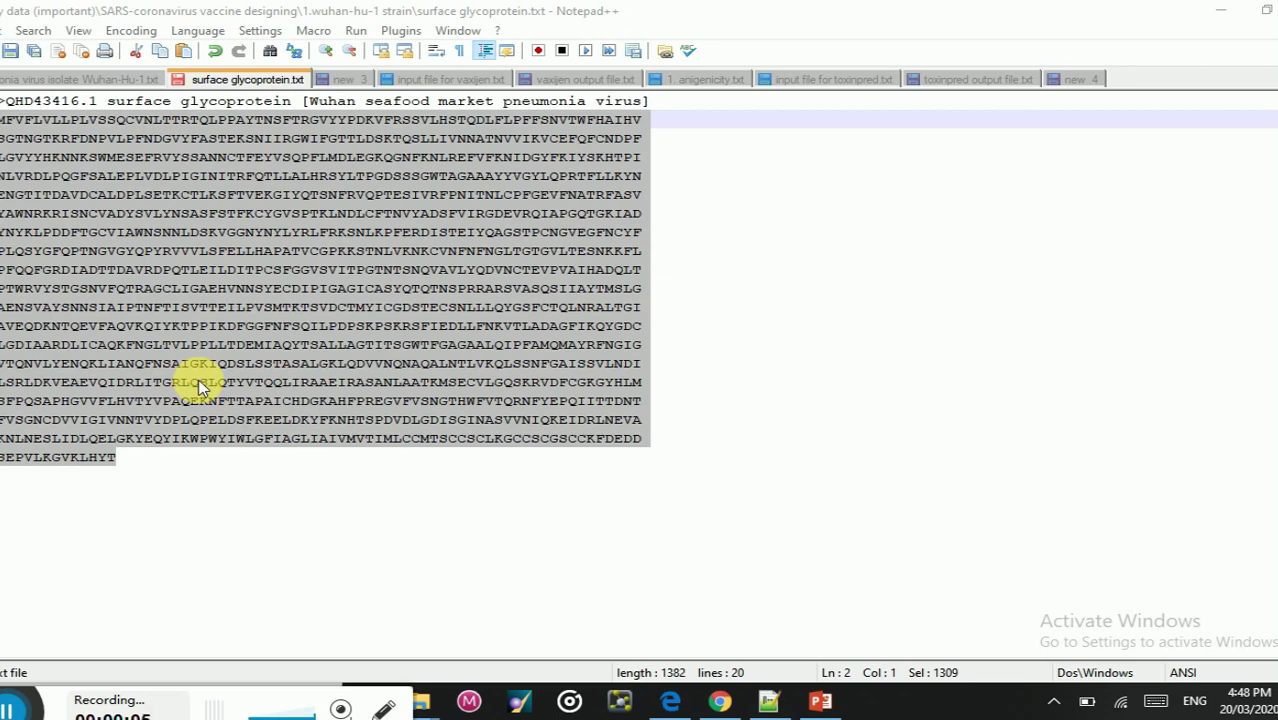
click(720, 702)
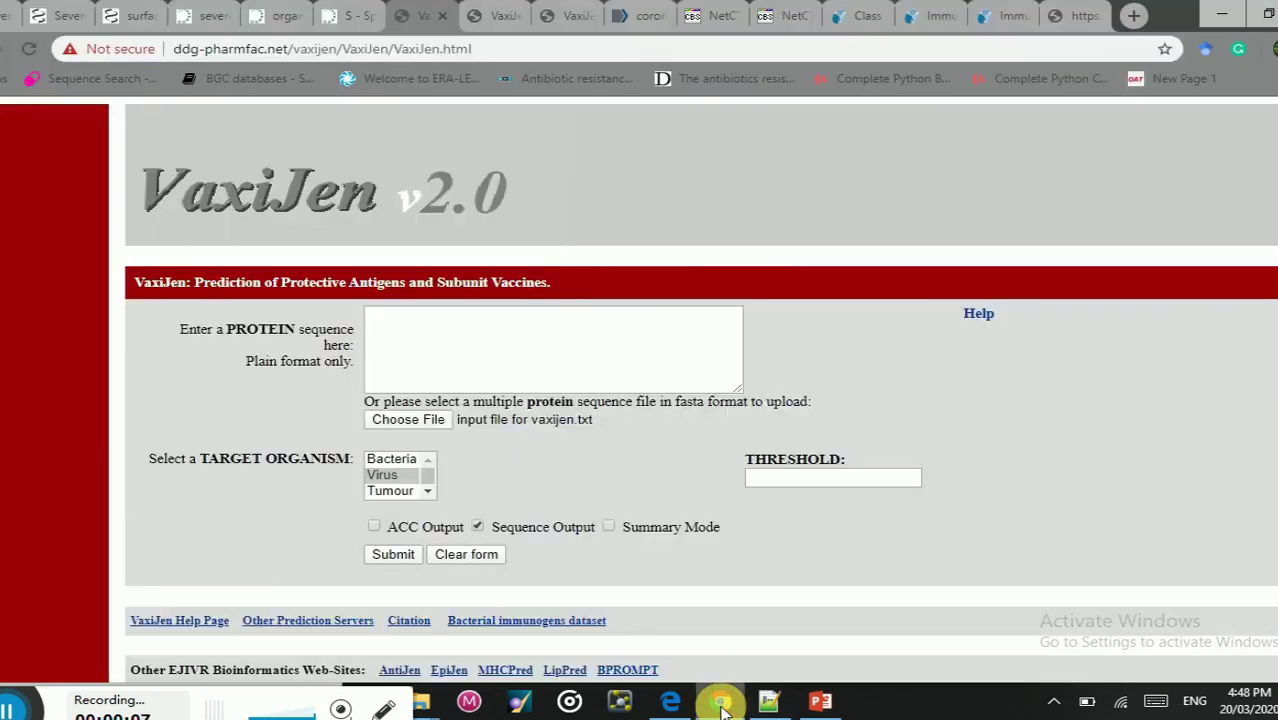
click(426, 349)
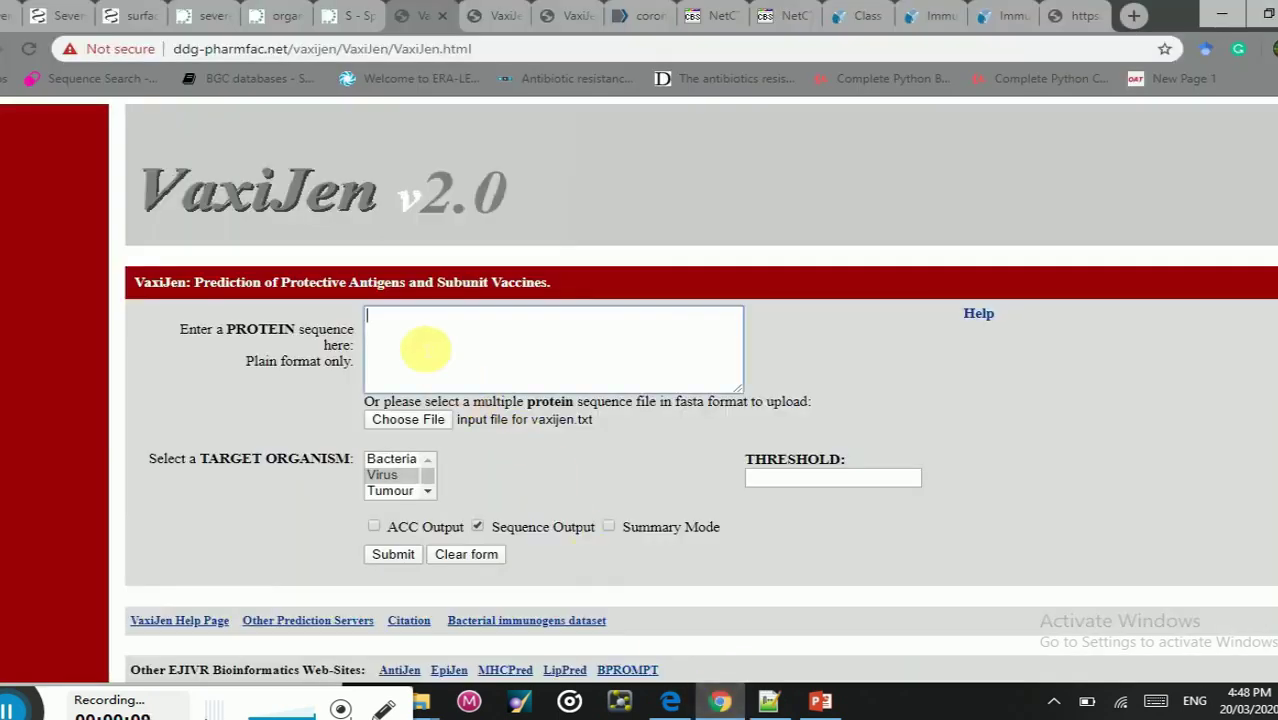
text(peptide length	score NSFTRGVYY	9	0.19204 WTAGAAAYY	9	0.15259 CNDPFLGVY	9	0.15232)
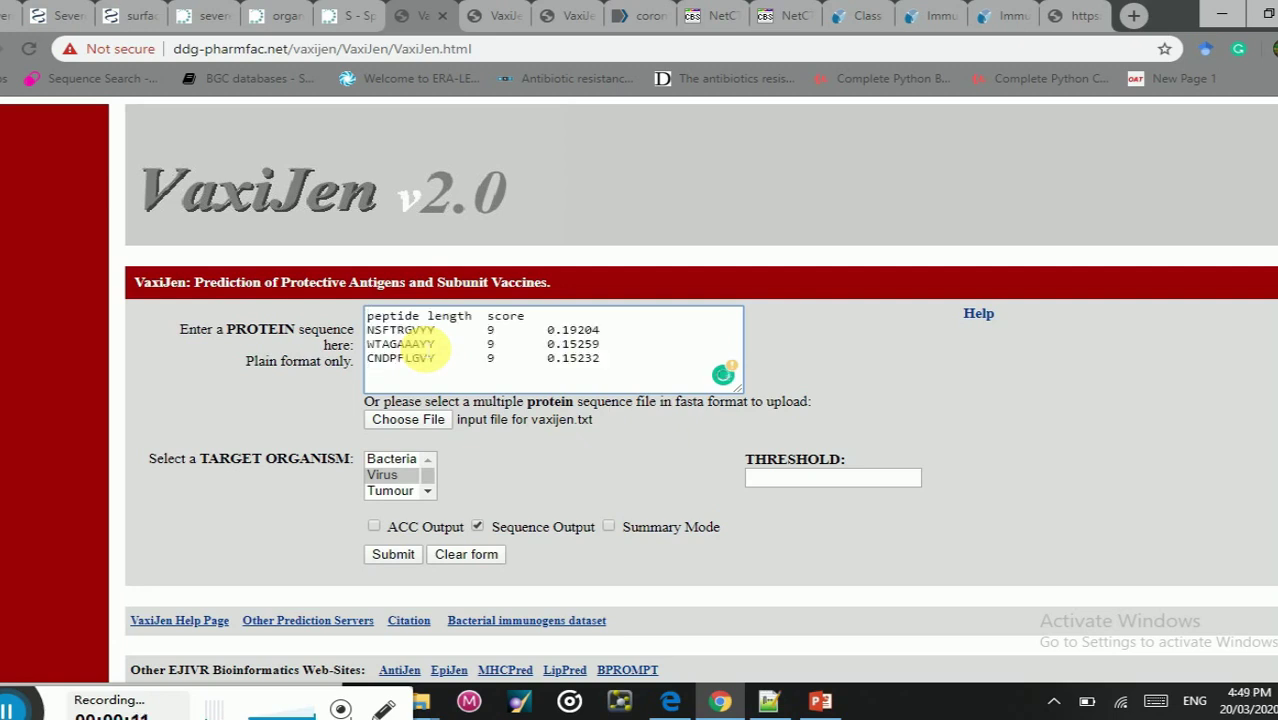
key(ctrl+z)
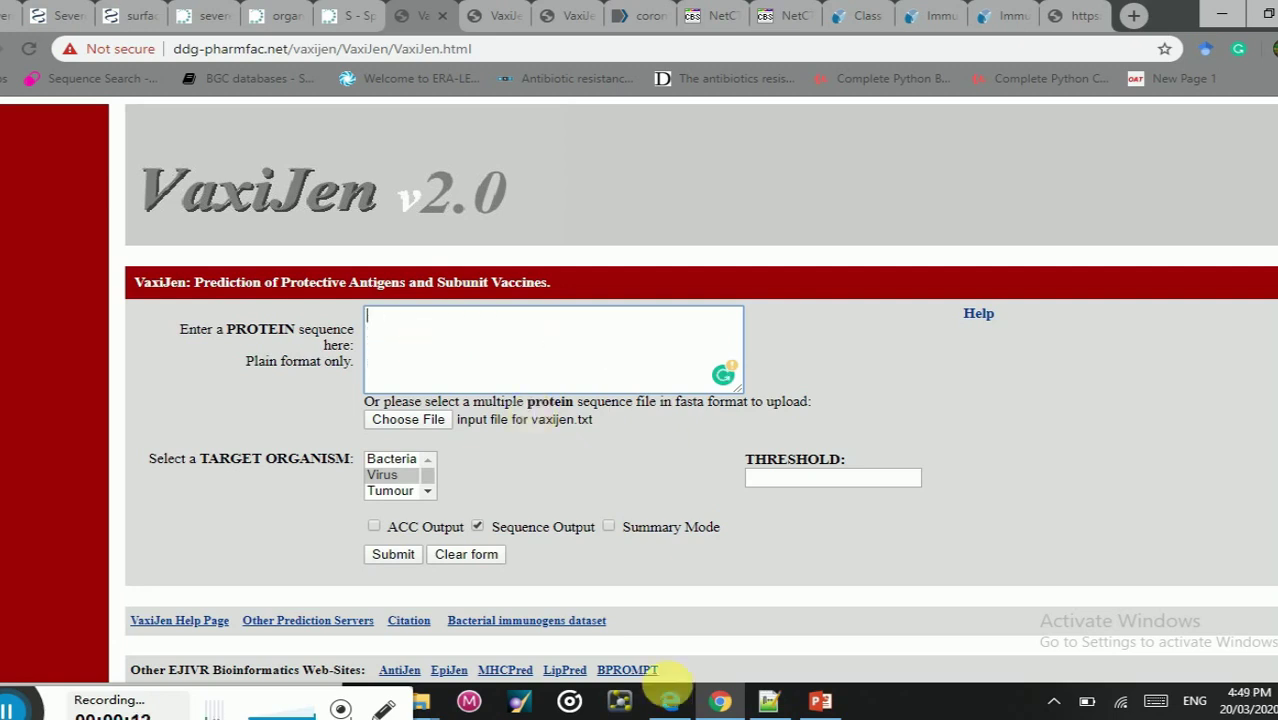
Step: Copy the selected surface glycoprotein sequence from Notepad++ and paste it into VaxiJen's protein sequence field in Chrome
click(770, 703)
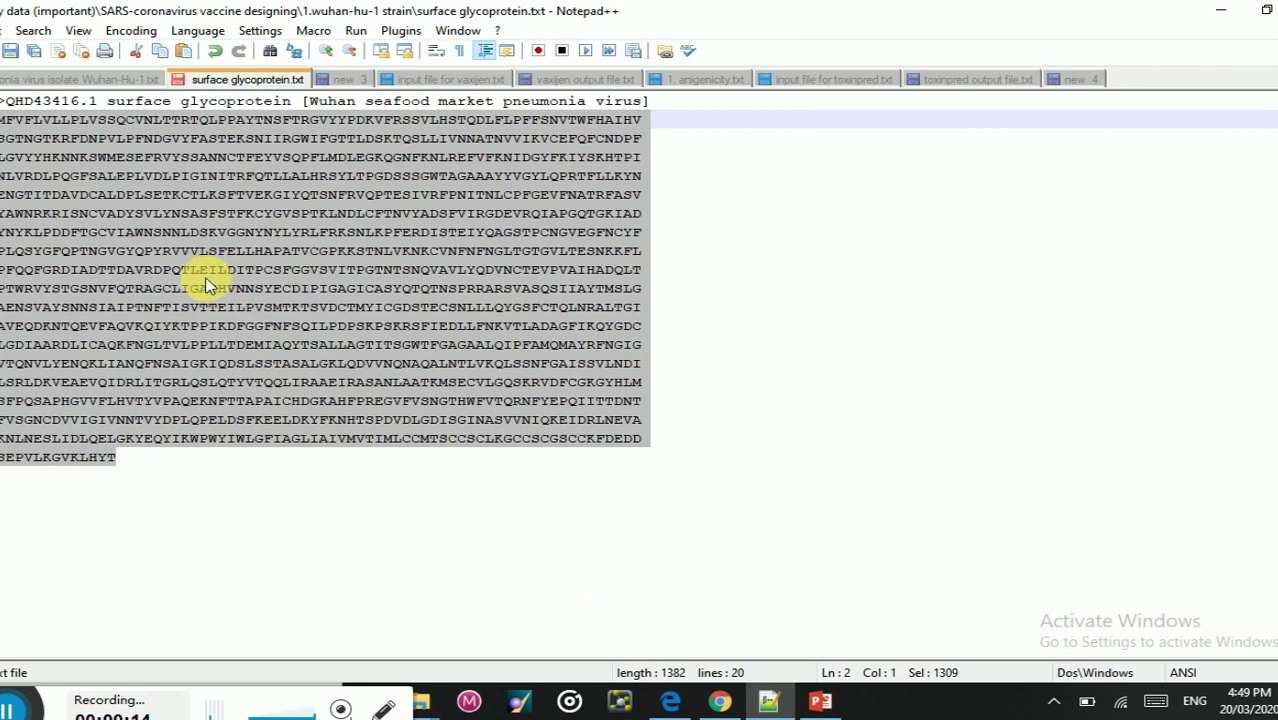
right_click(206, 287)
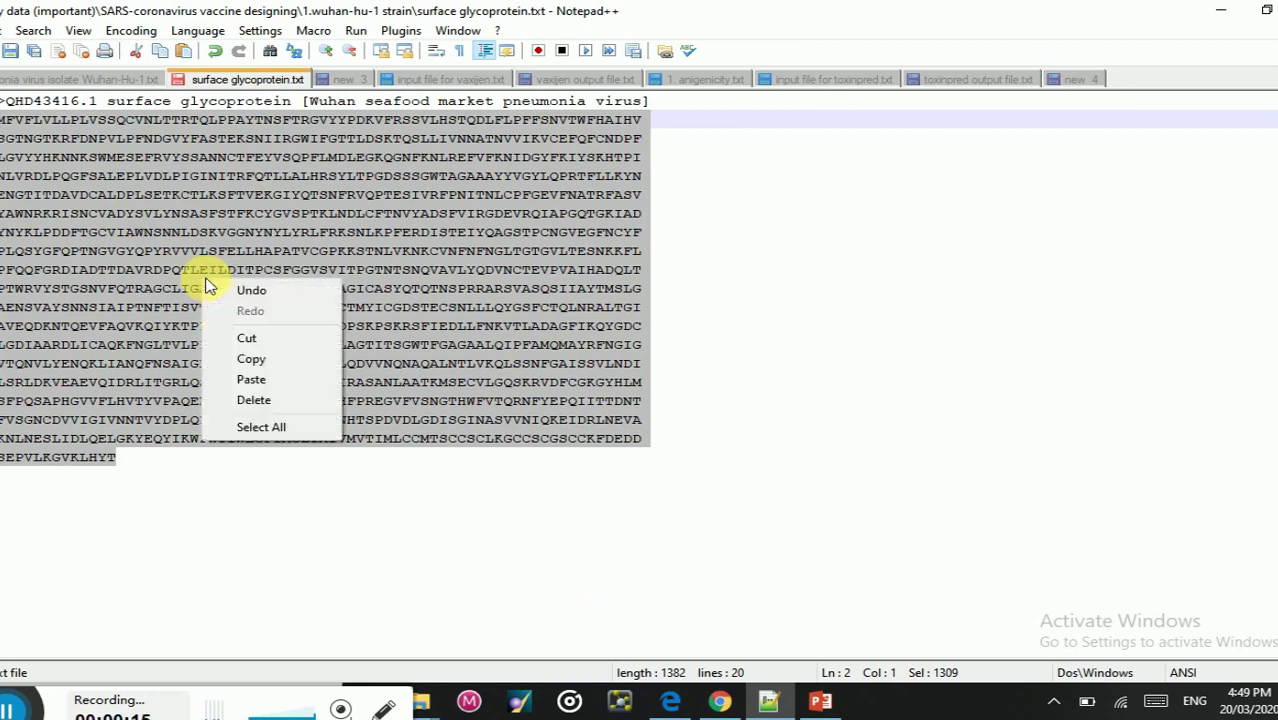
click(251, 359)
click(720, 703)
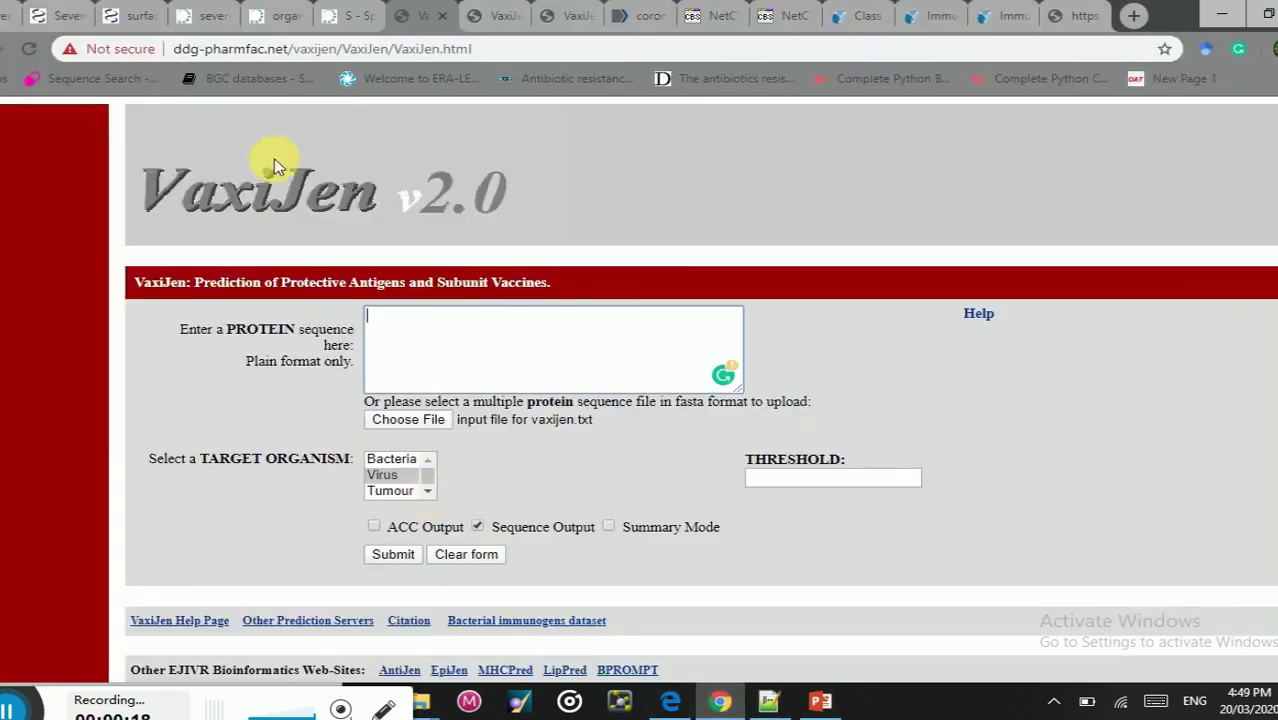
click(497, 49)
click(427, 342)
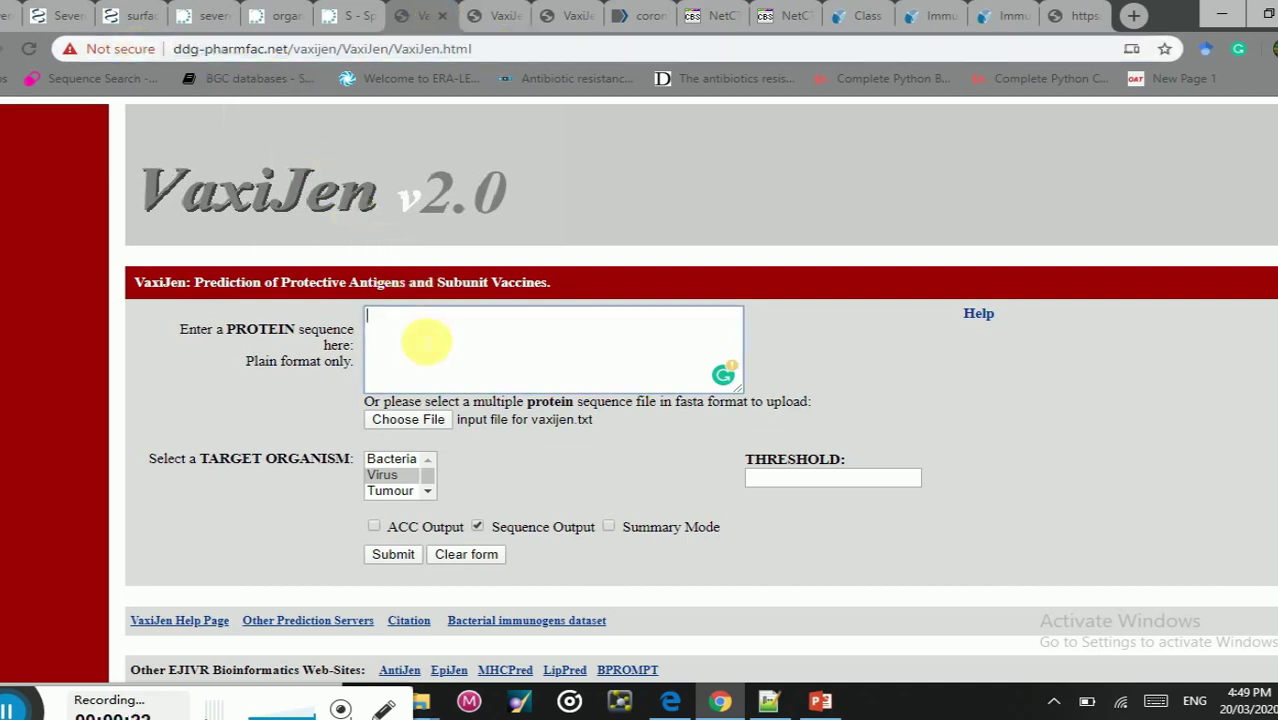
key(ctrl+v)
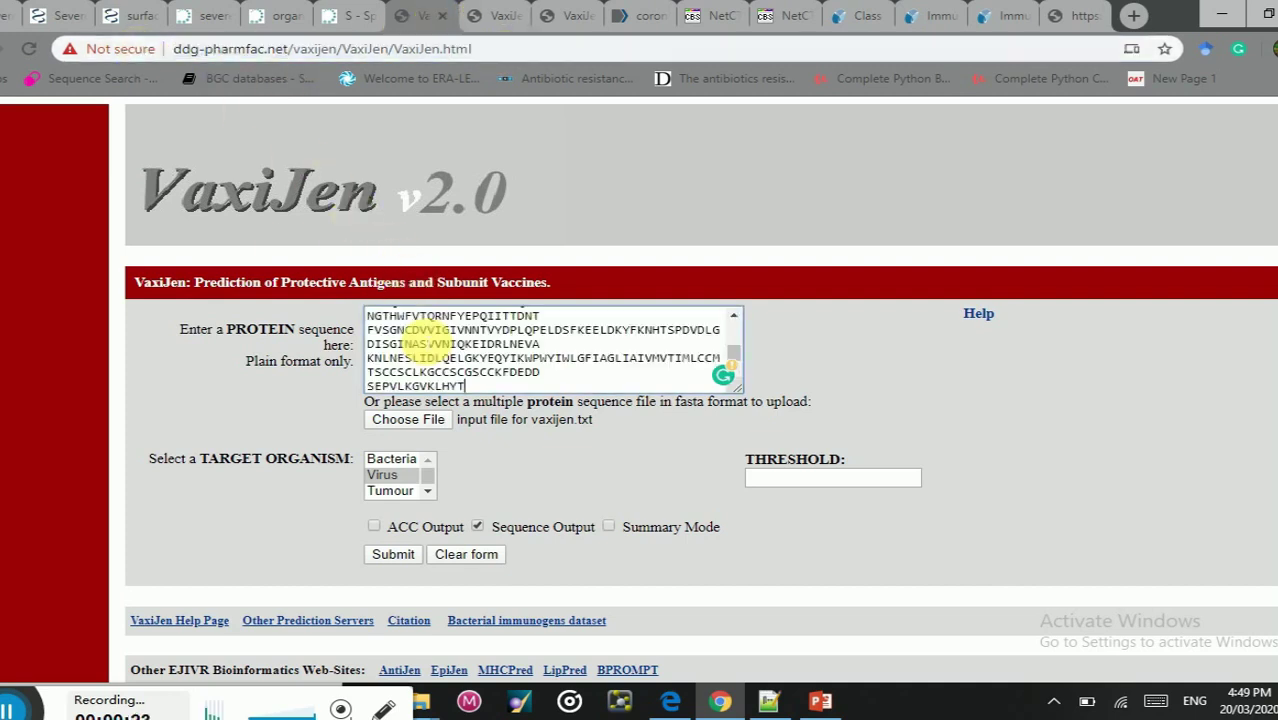
Step: Set the target organism to Virus and the threshold to 0.4, and submit the VaxiJen prediction
click(392, 483)
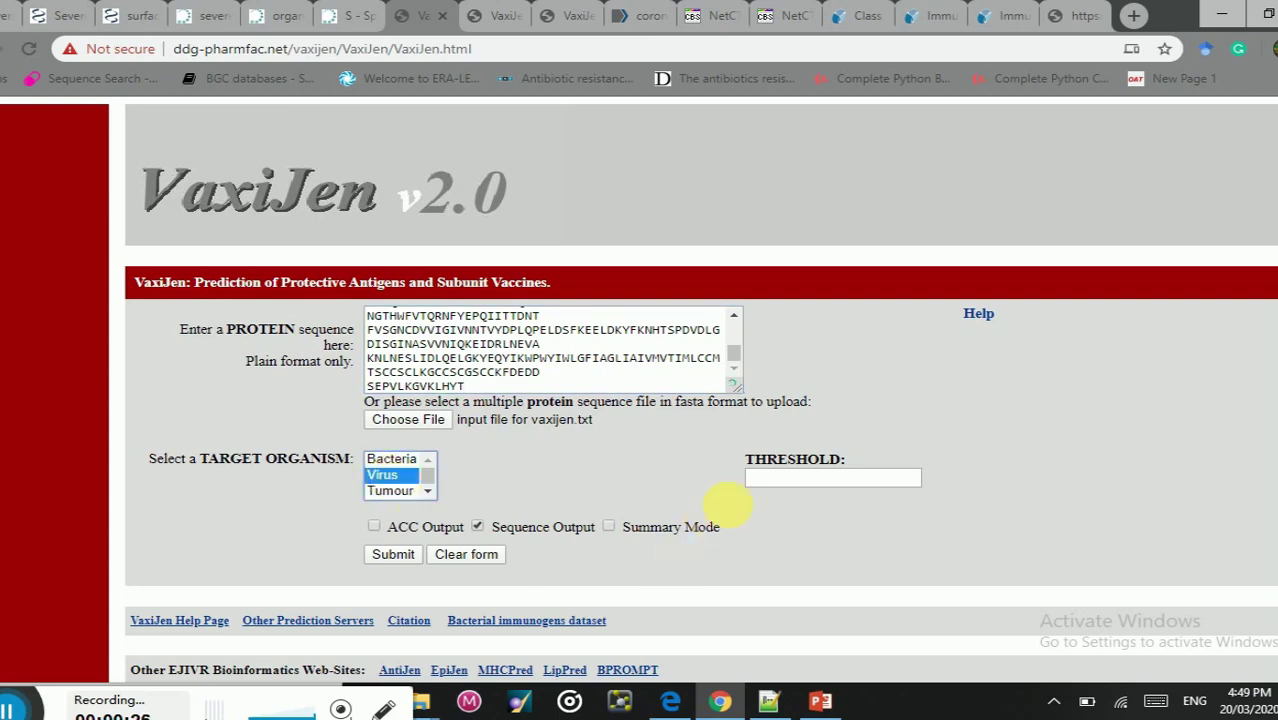
click(775, 484)
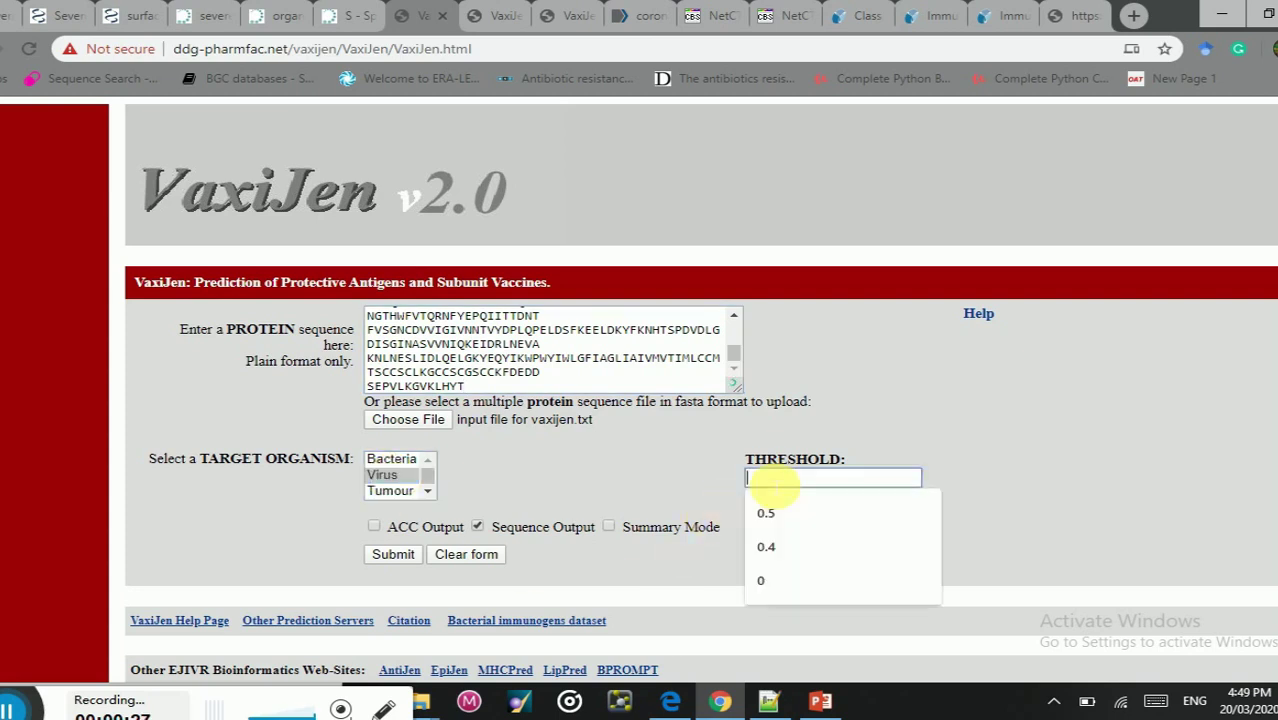
click(767, 540)
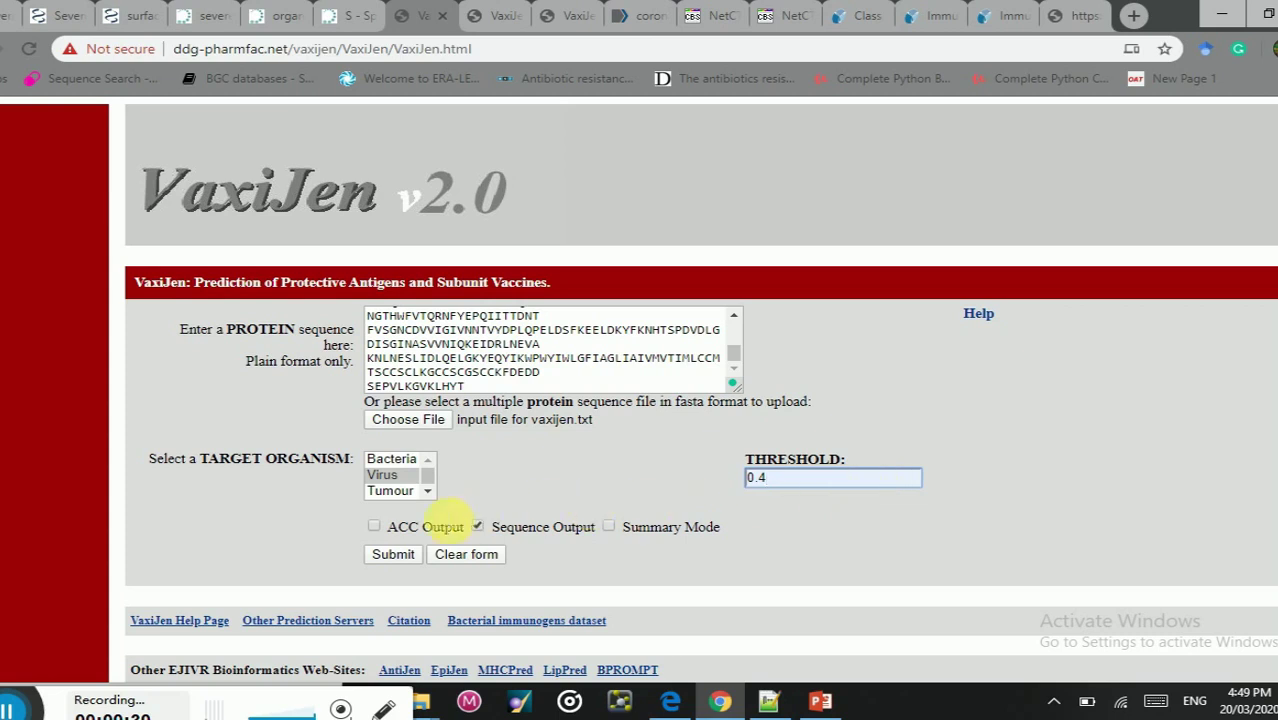
click(394, 561)
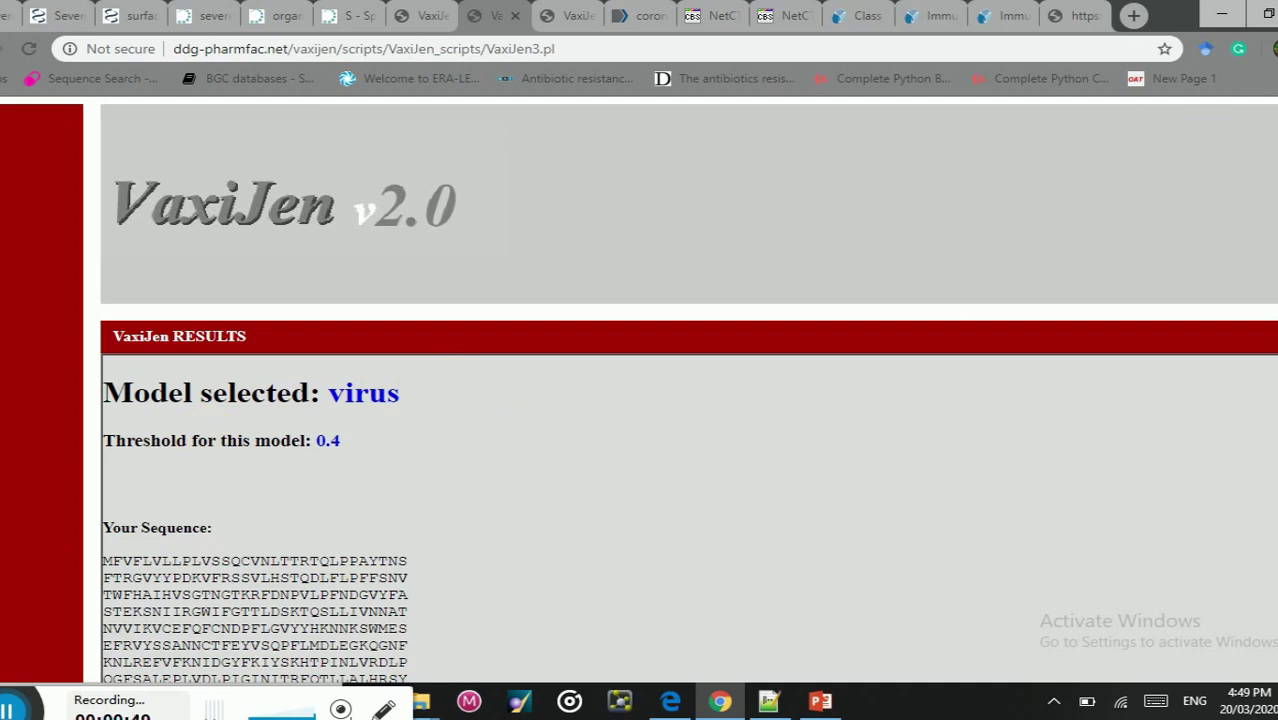
Step: Go to the end of the VaxiJen results and highlight the overall prediction for the protective antigen
scroll(688, 410, down, 5)
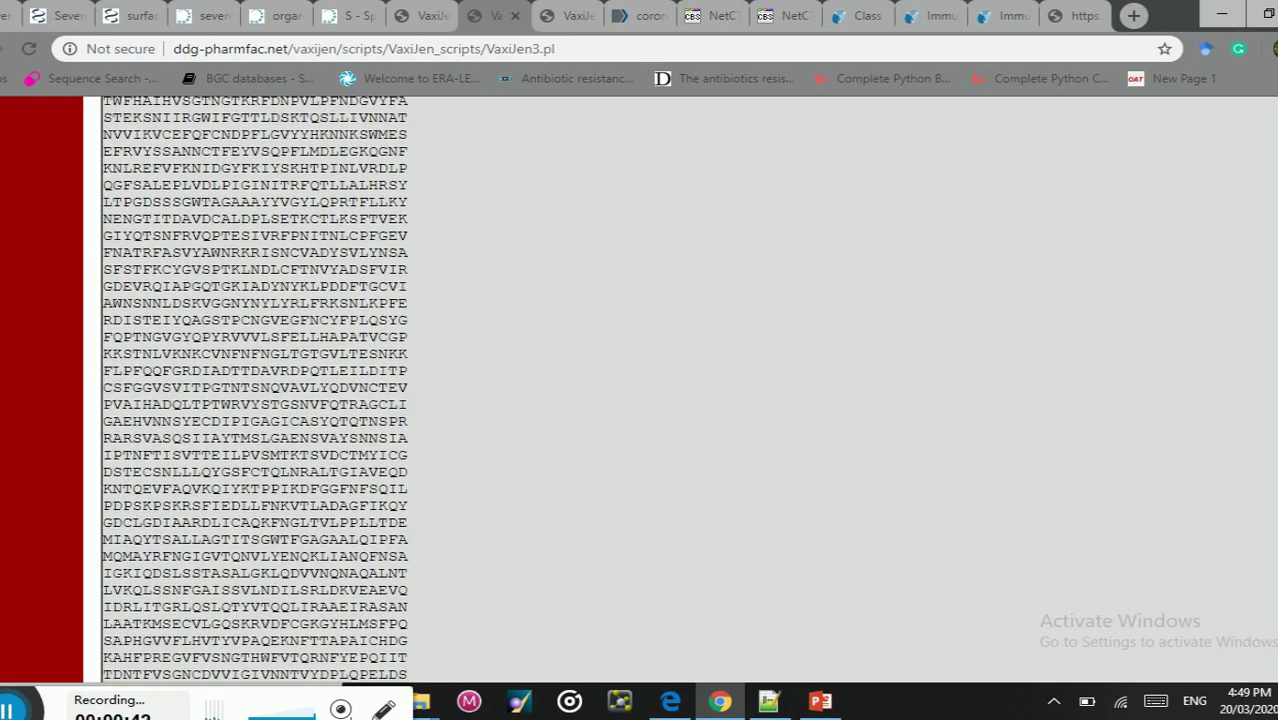
scroll(688, 410, down, 2)
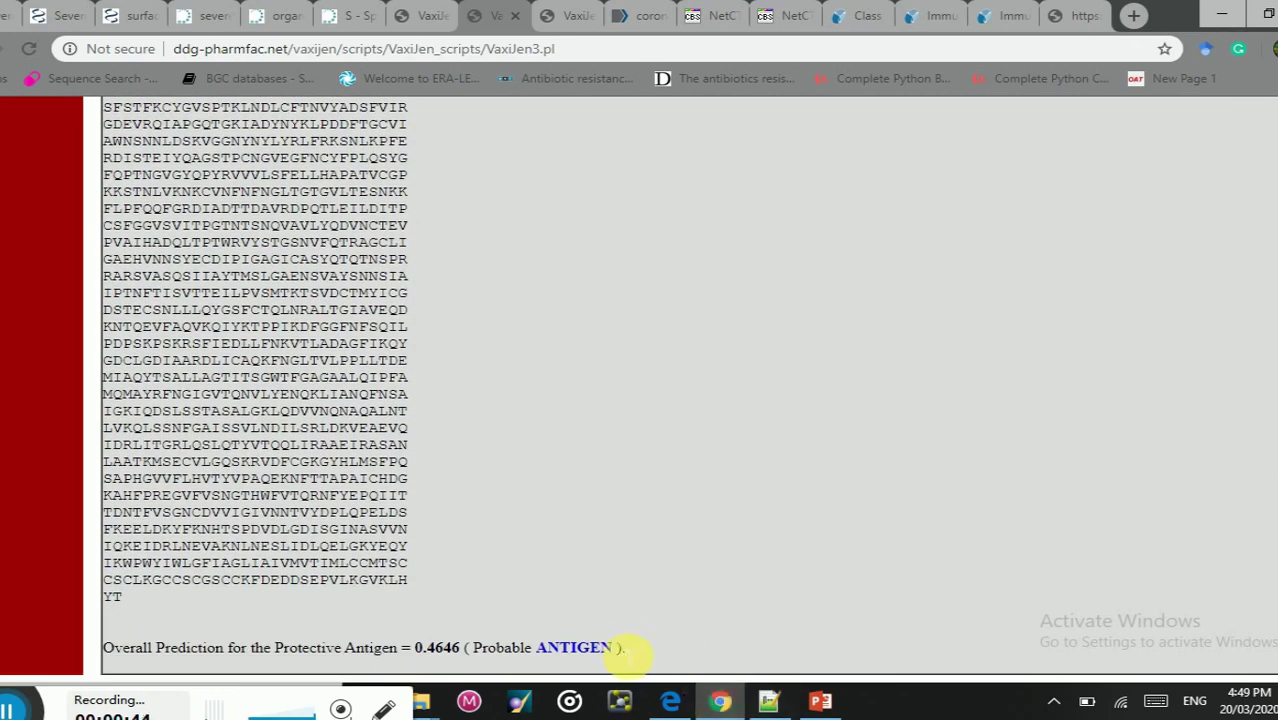
drag(628, 650, 110, 655)
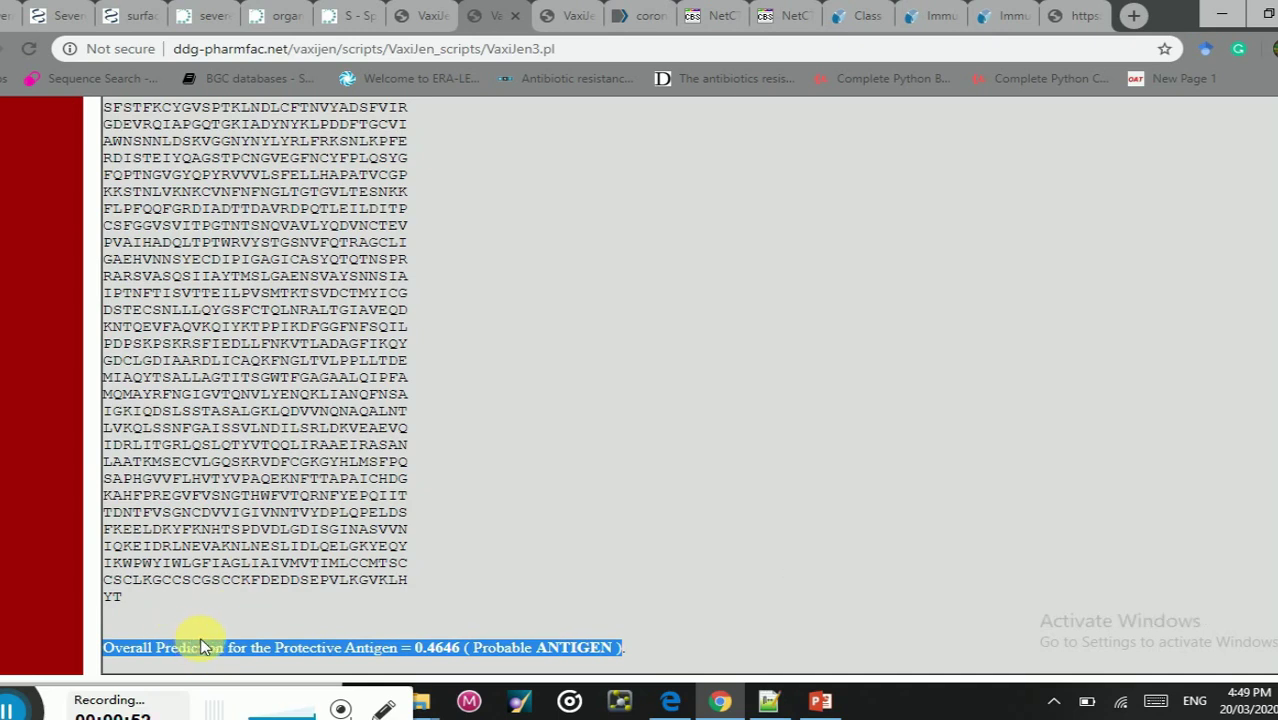
Step: Switch to Notepad++ and paste the clipboard content on a new line below the sequence in surface glycoprotein.txt
click(768, 703)
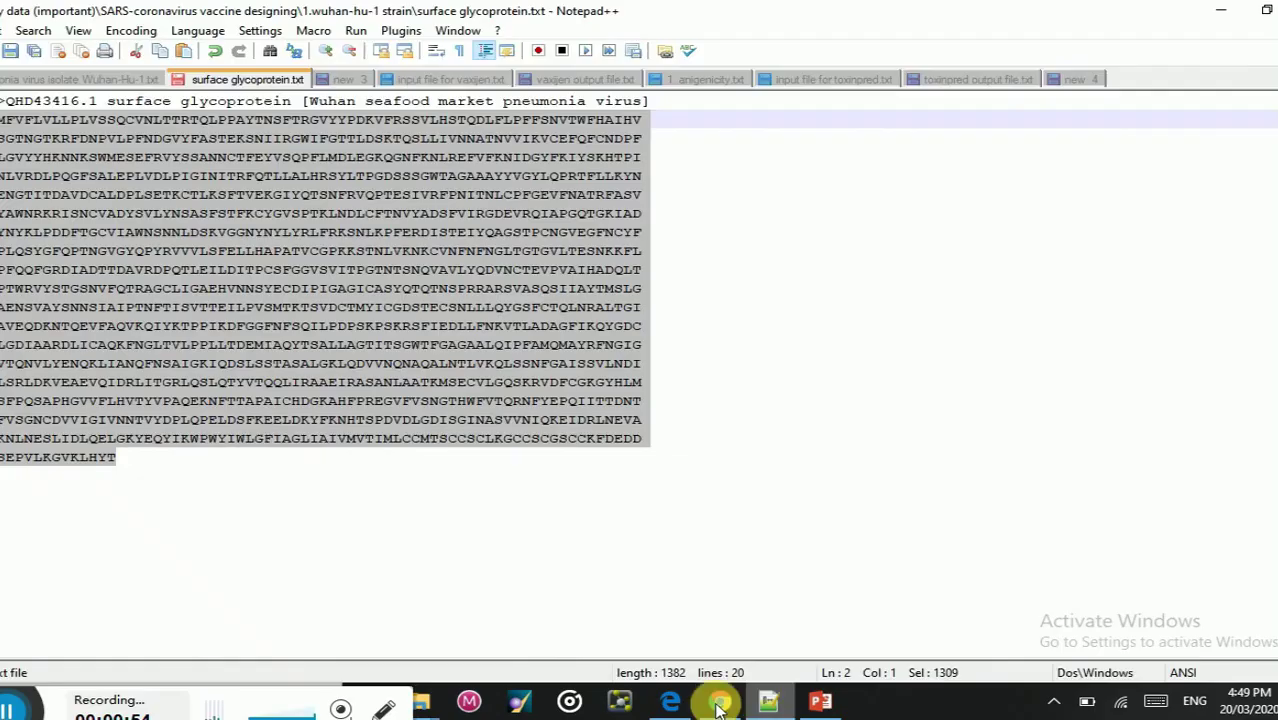
click(148, 468)
key(Return)
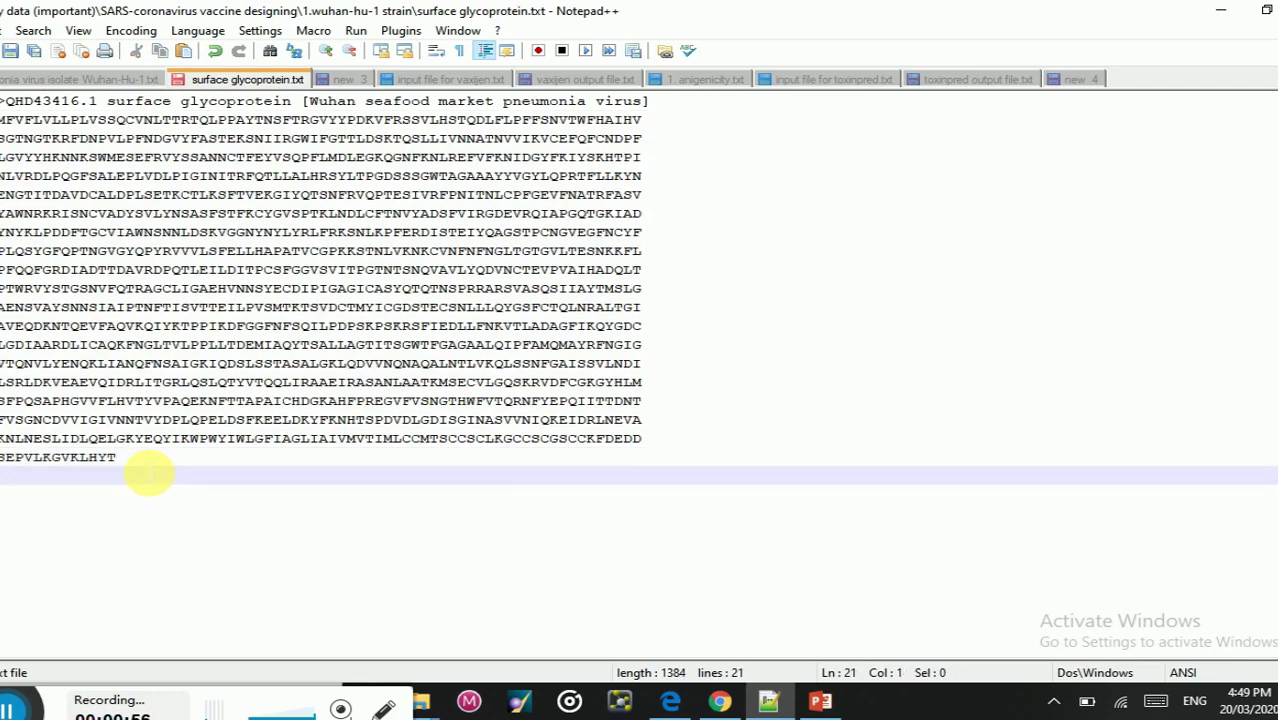
key(ctrl+v)
click(148, 465)
key(Return)
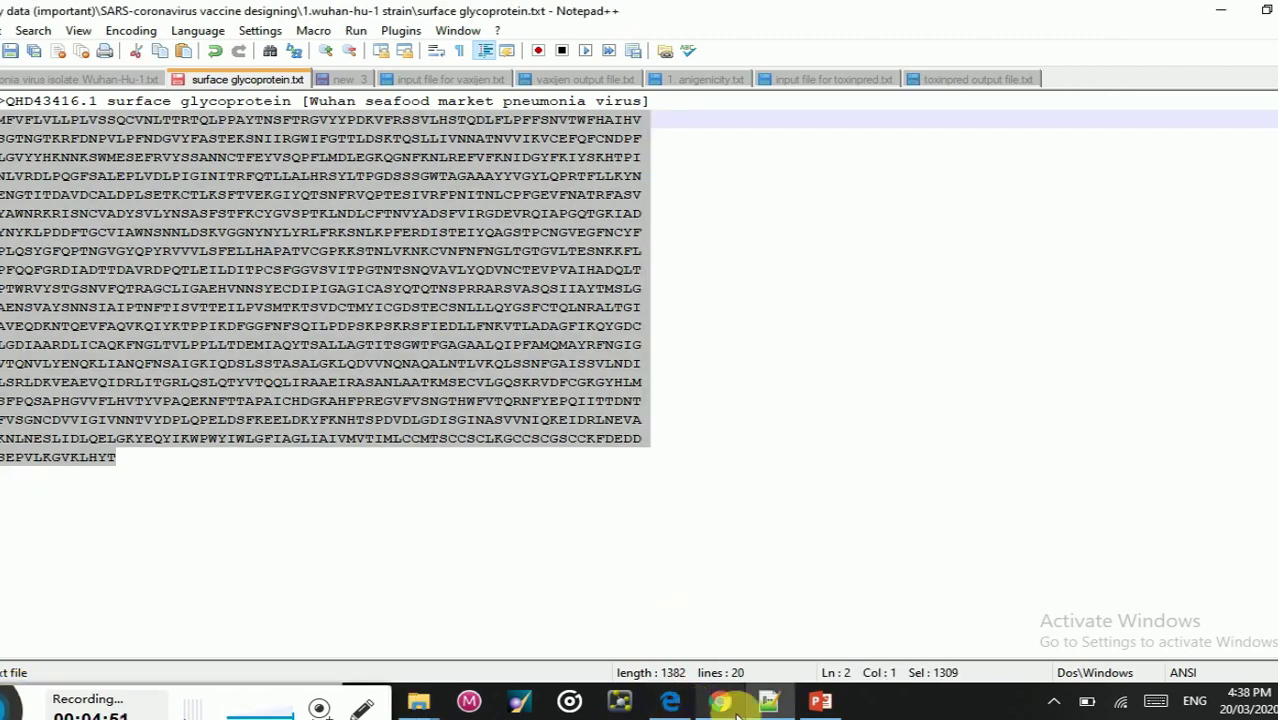
Step: Switch to Chrome, open the NetCTL 1.2 server page and paste the surface glycoprotein sequence into its FASTA submission field
click(720, 703)
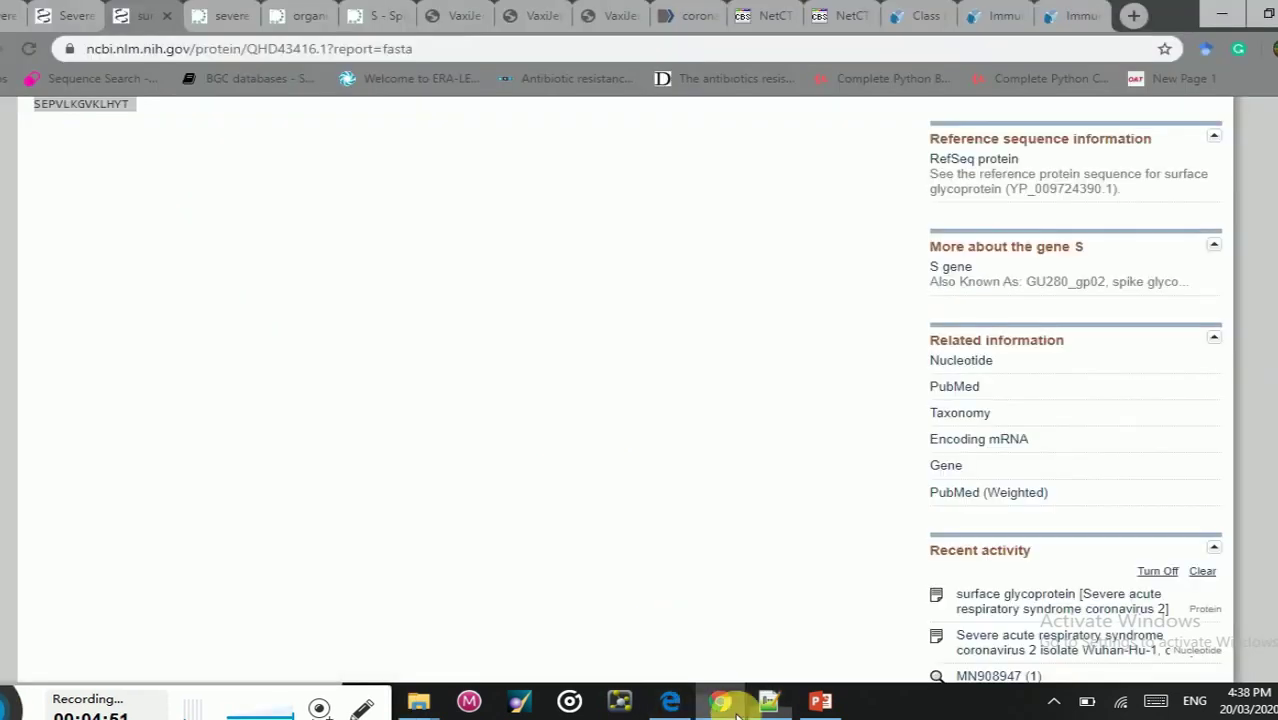
click(760, 18)
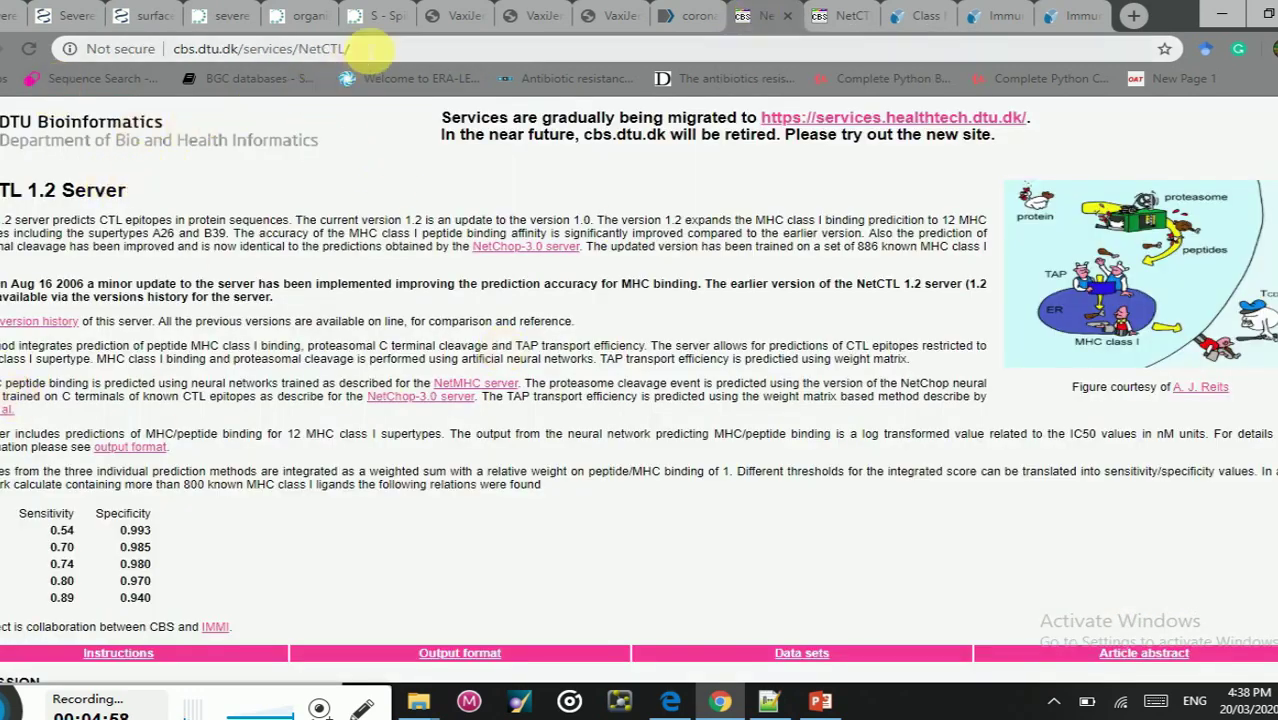
click(330, 48)
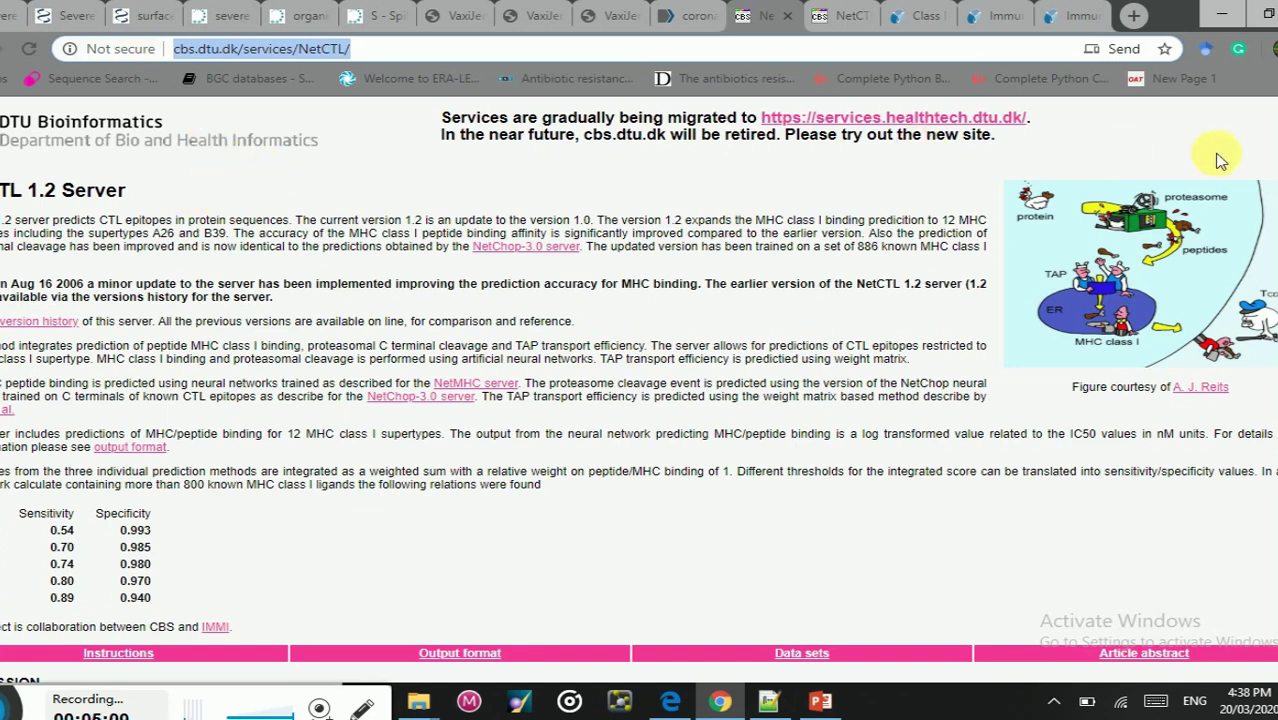
scroll(638, 400, down, 4)
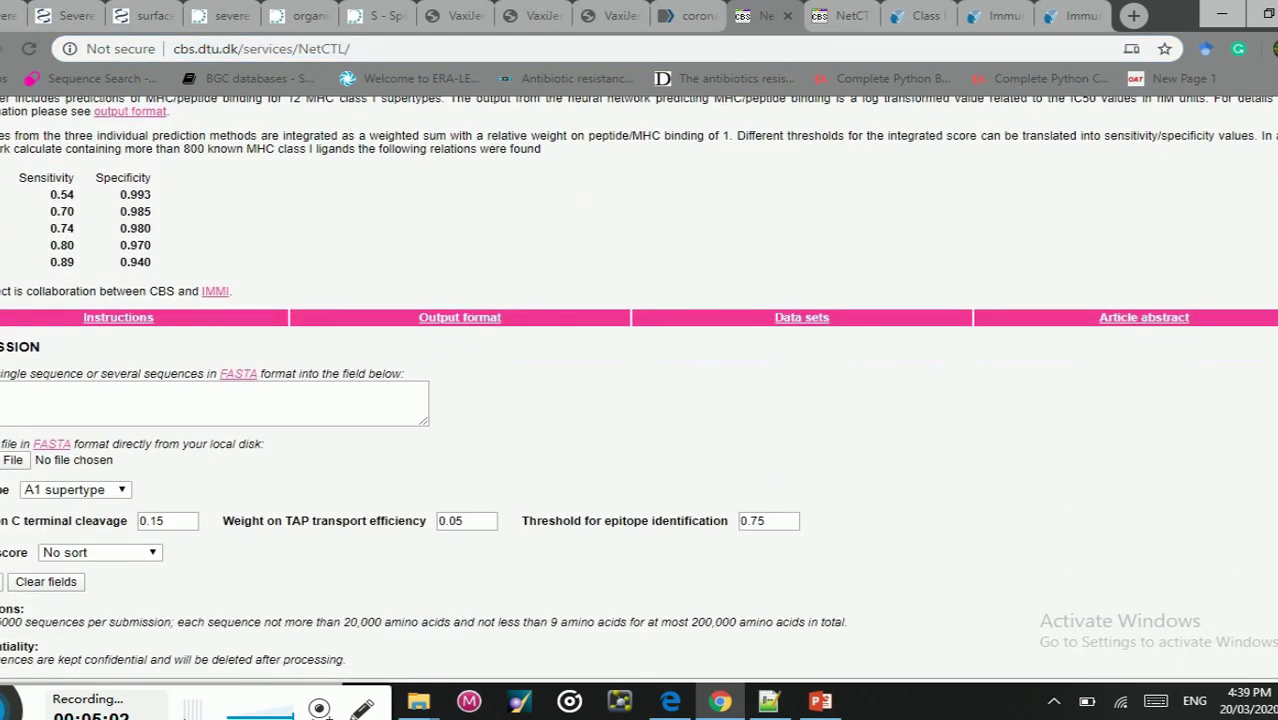
click(5, 340)
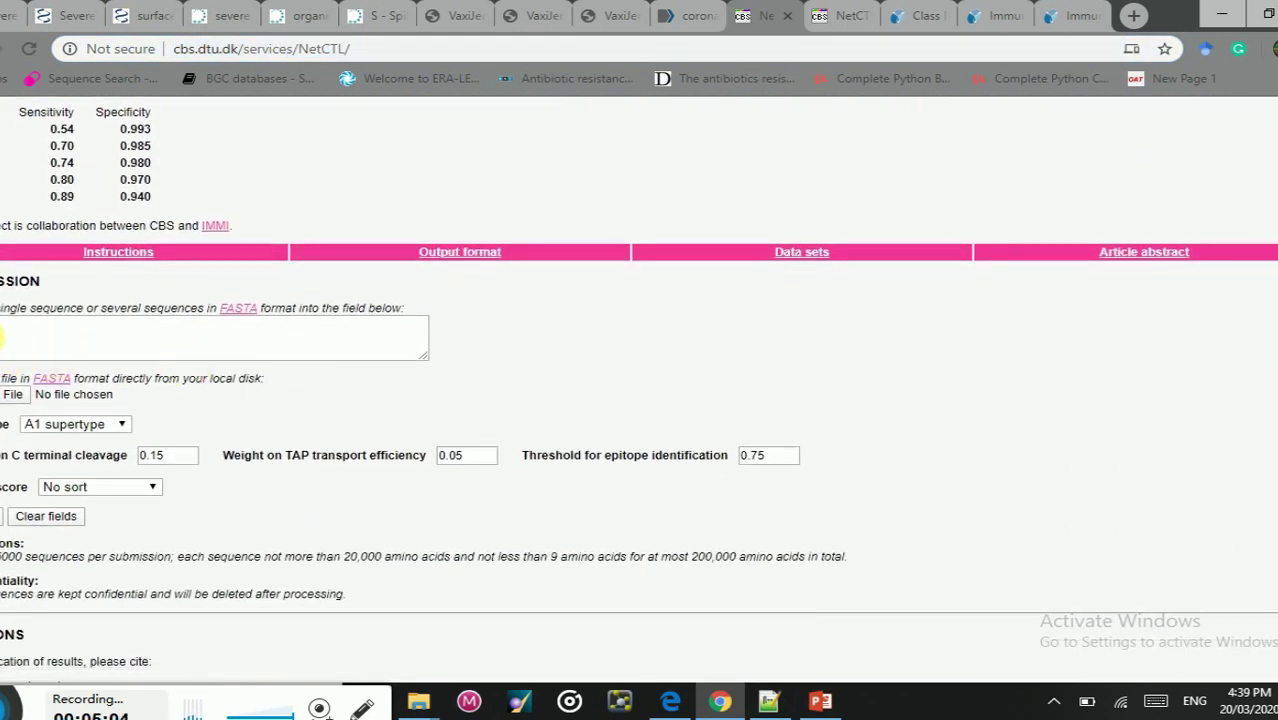
key(ctrl+v)
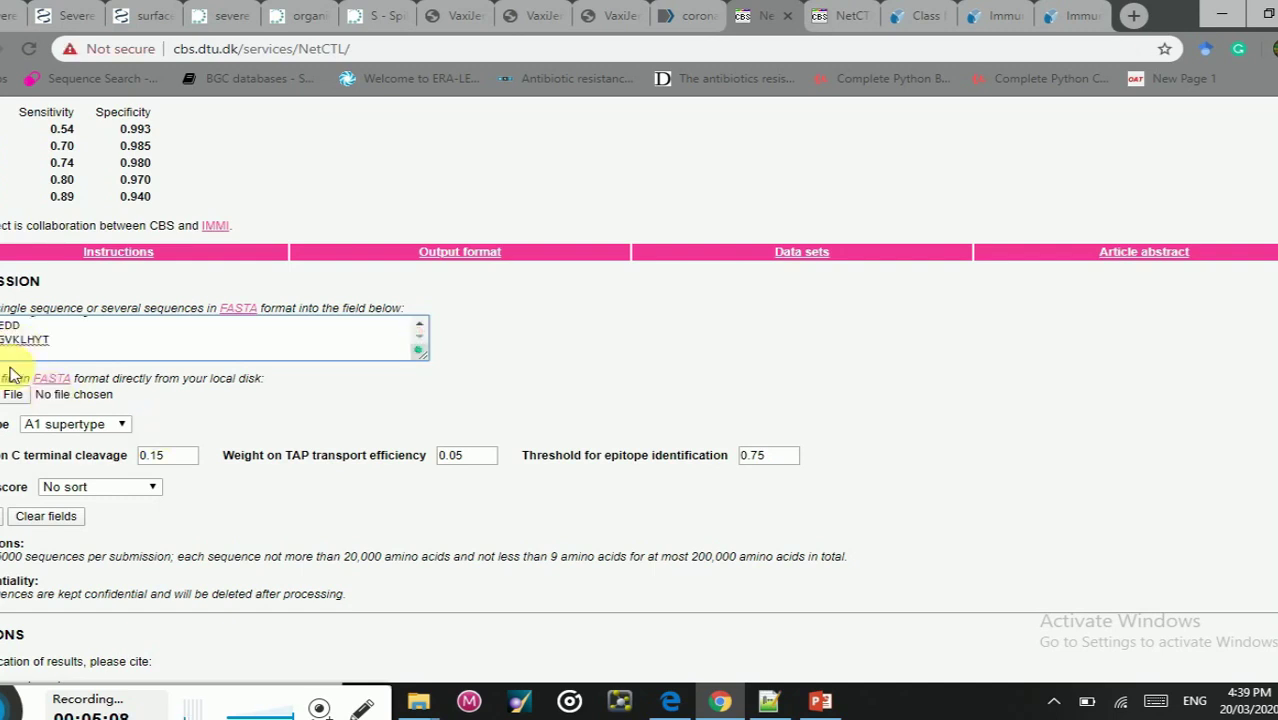
scroll(12, 366, up, 3)
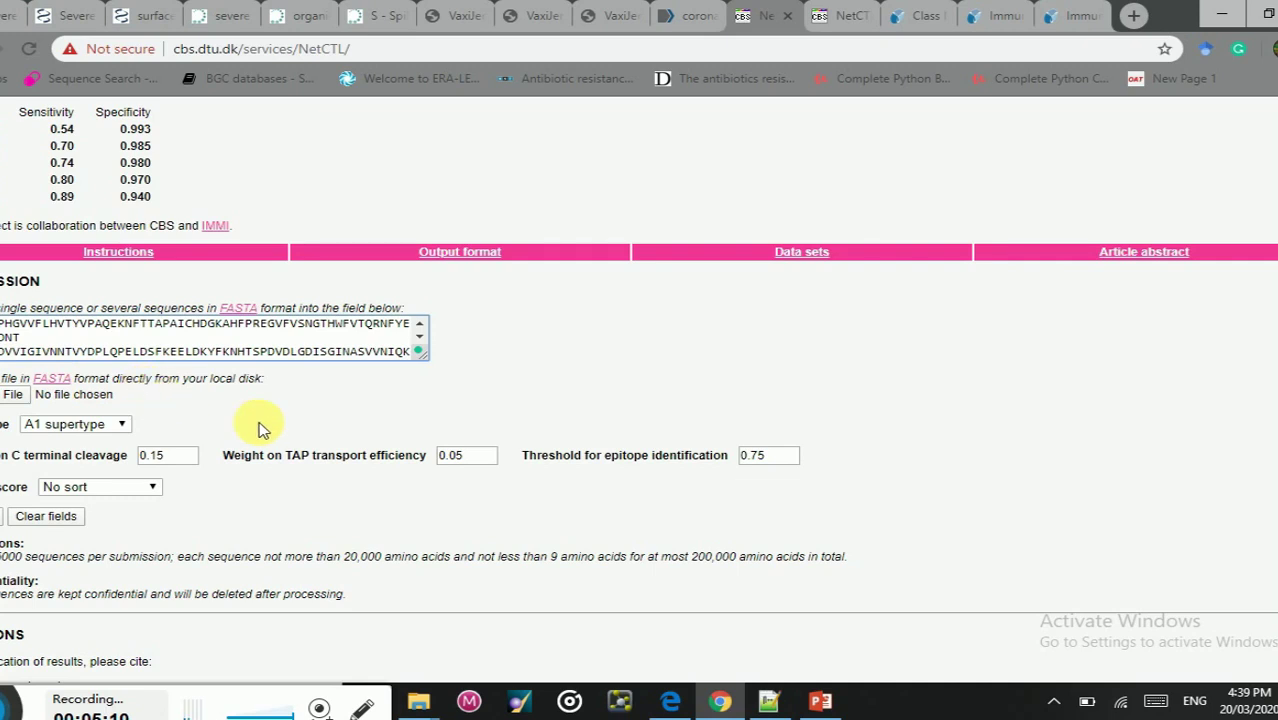
Step: Set the NetCTL output to be sorted by Combined score, and return to the server description
click(117, 490)
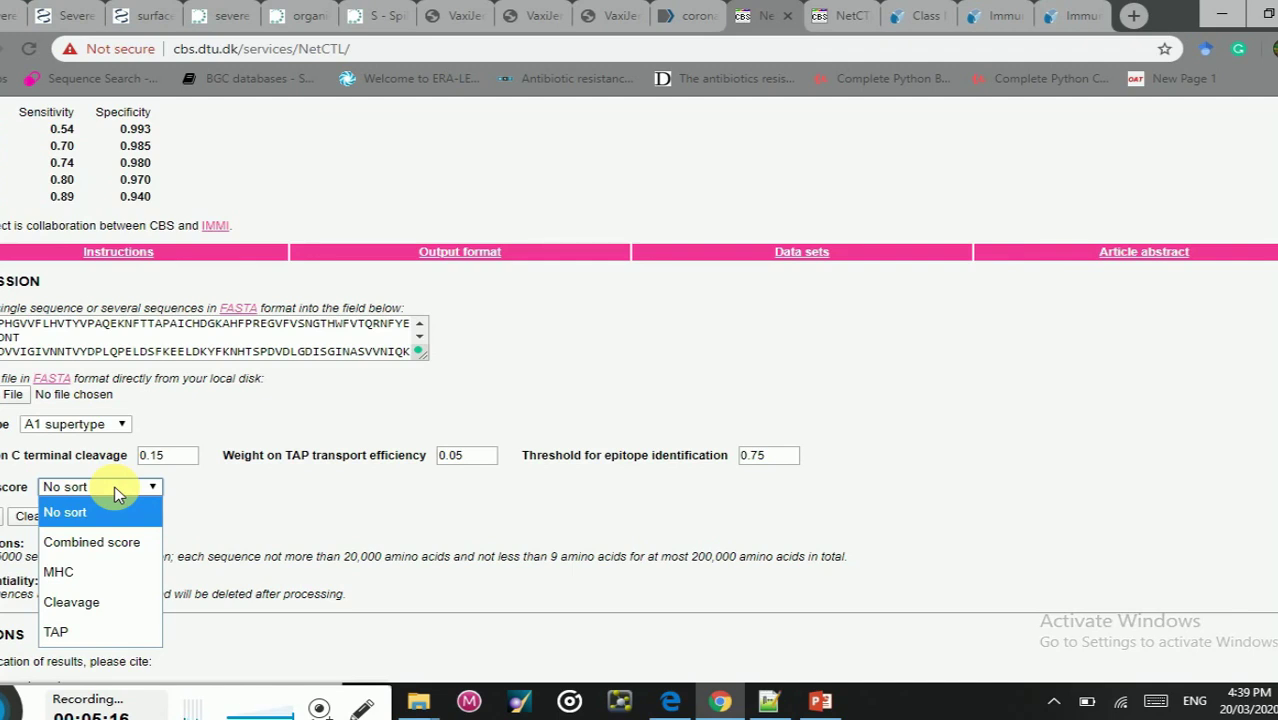
click(103, 554)
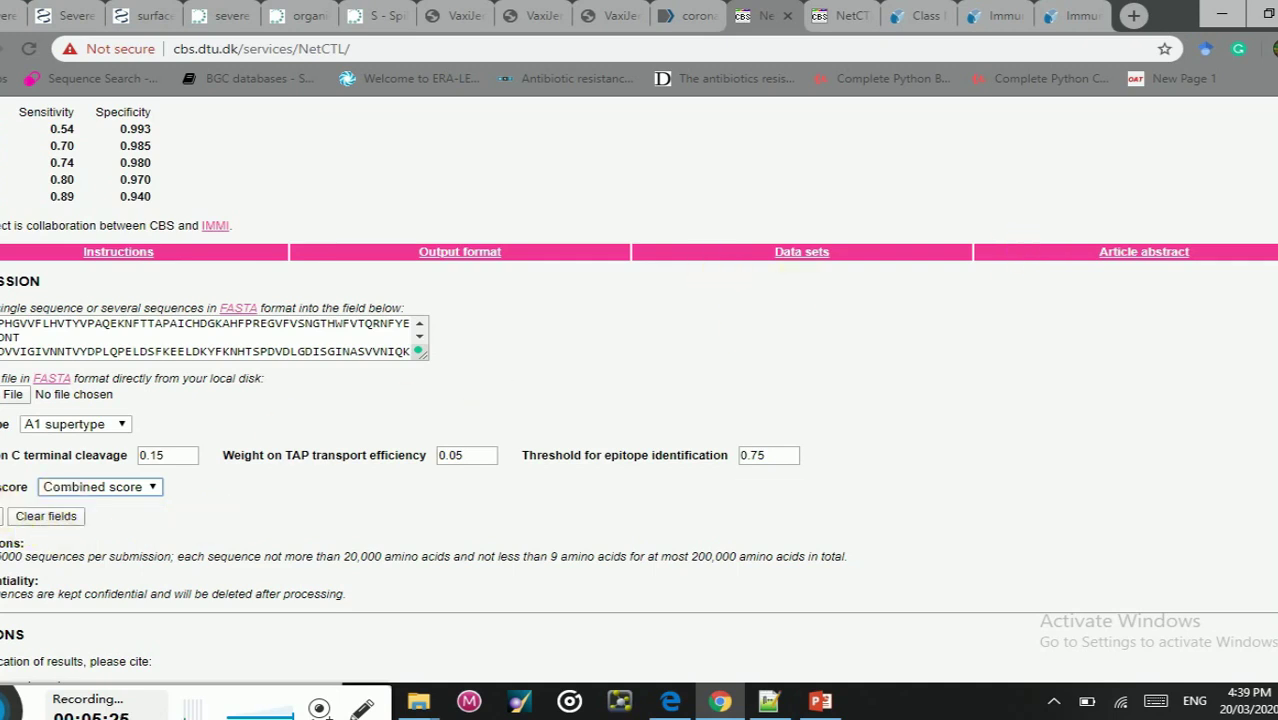
scroll(639, 388, up, 5)
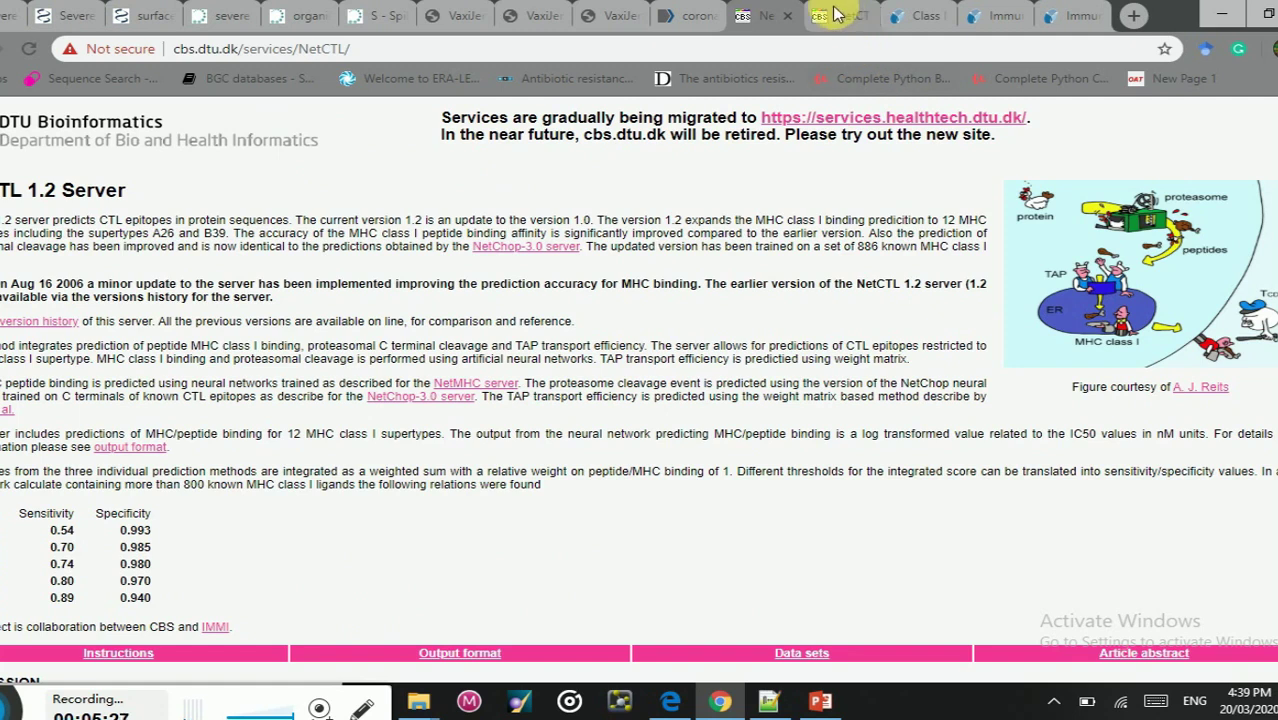
Step: Open the NetCTL prediction results and highlight the first epitope's peptide, affinity, rescaled affinity and combined score
click(836, 14)
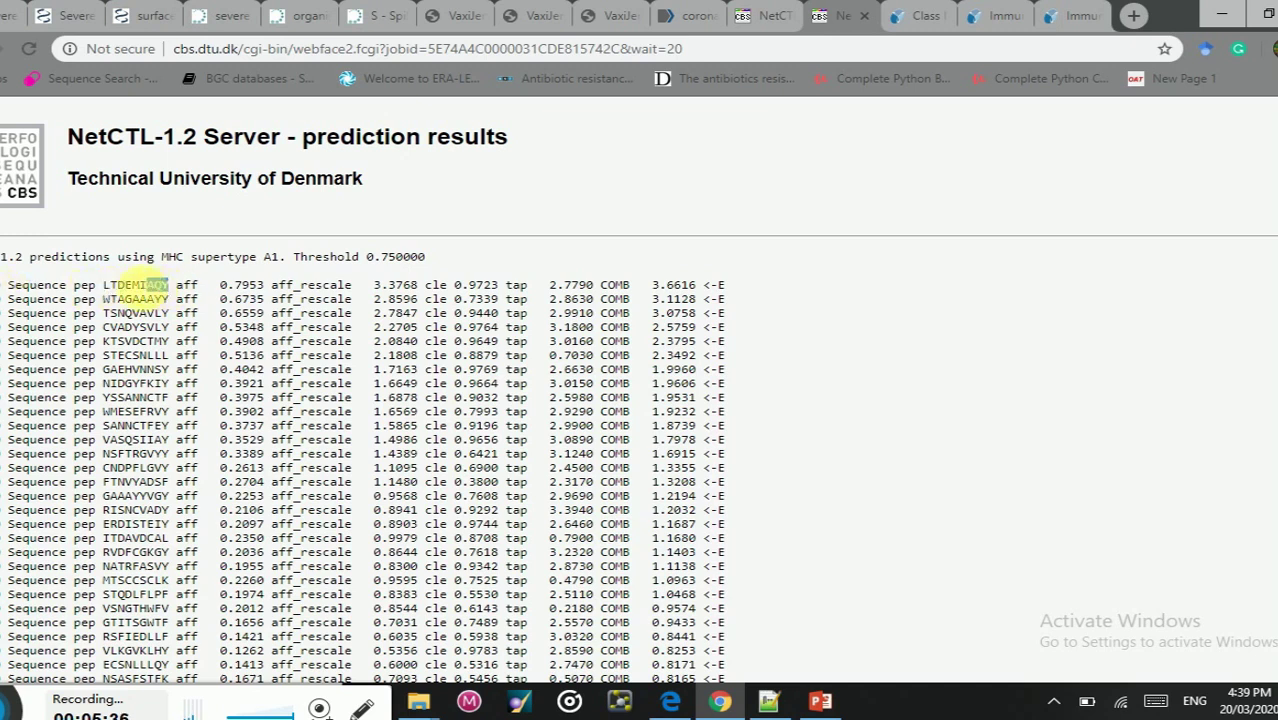
double_click(132, 285)
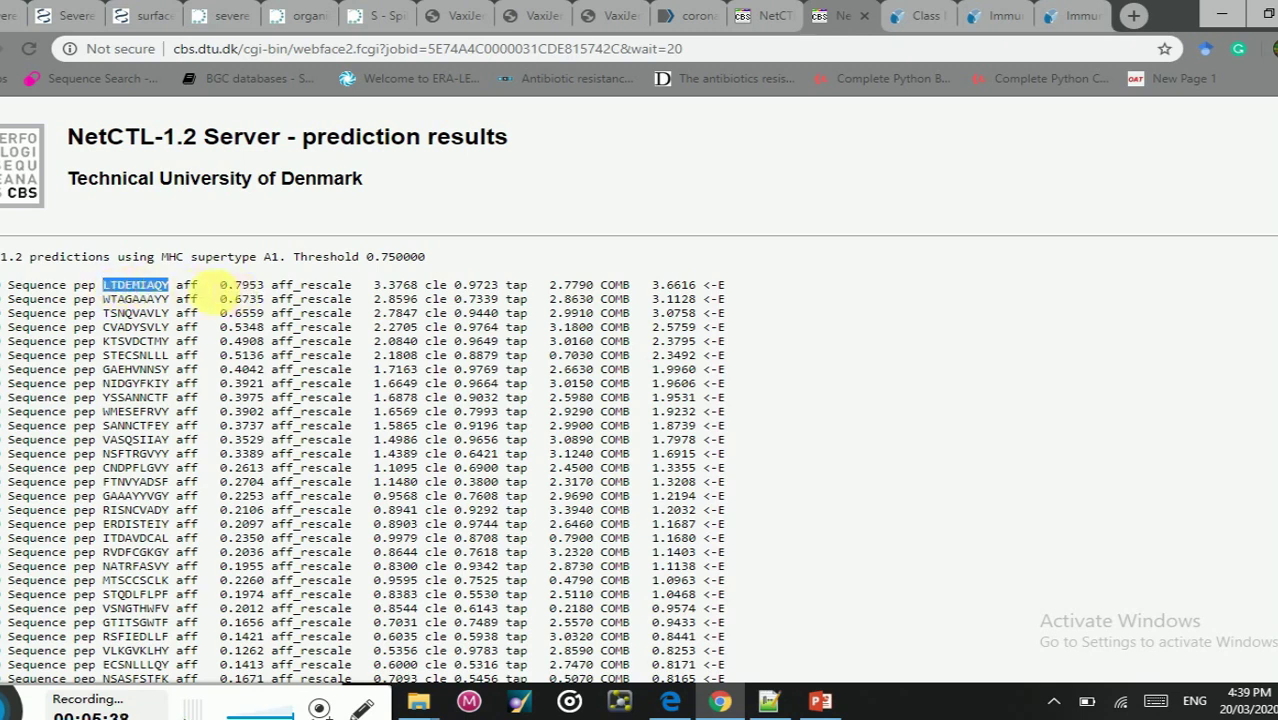
drag(214, 286, 246, 293)
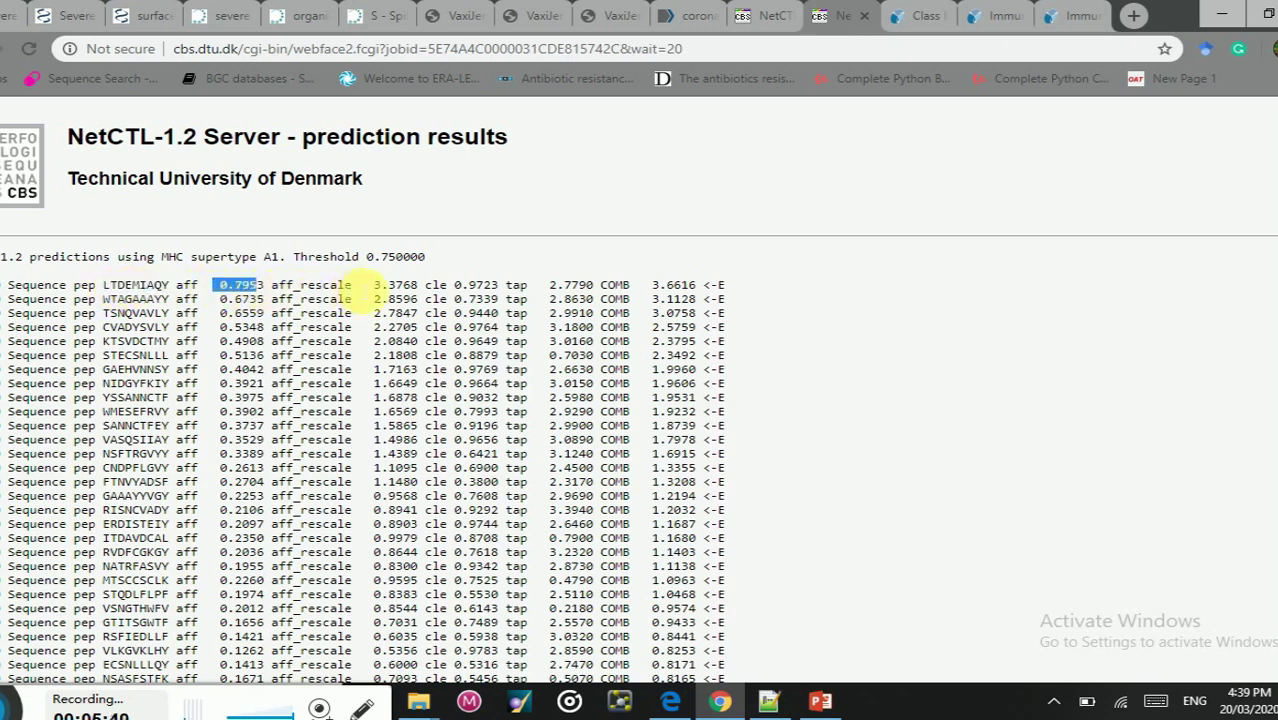
drag(366, 286, 598, 285)
click(655, 285)
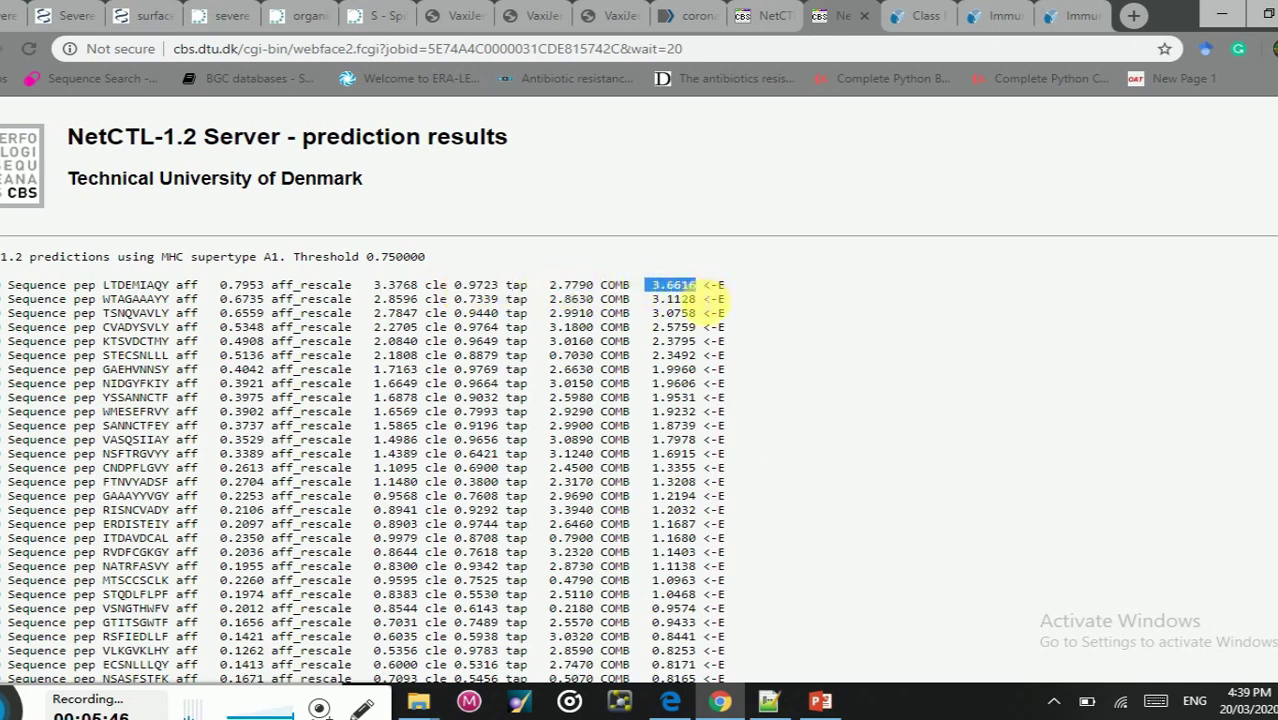
drag(697, 299, 684, 302)
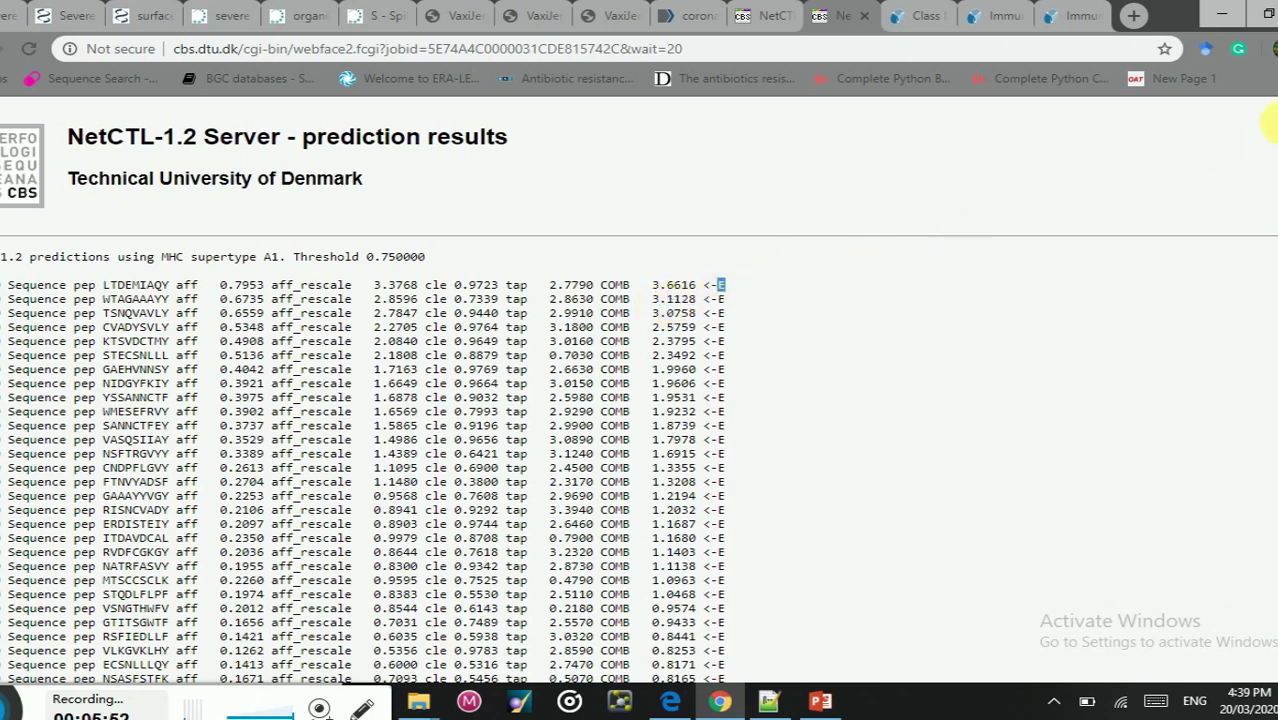
Step: Check the score cut-off in the NetCTL results and select all rows marked <-E up to the first one
scroll(640, 390, down, 5)
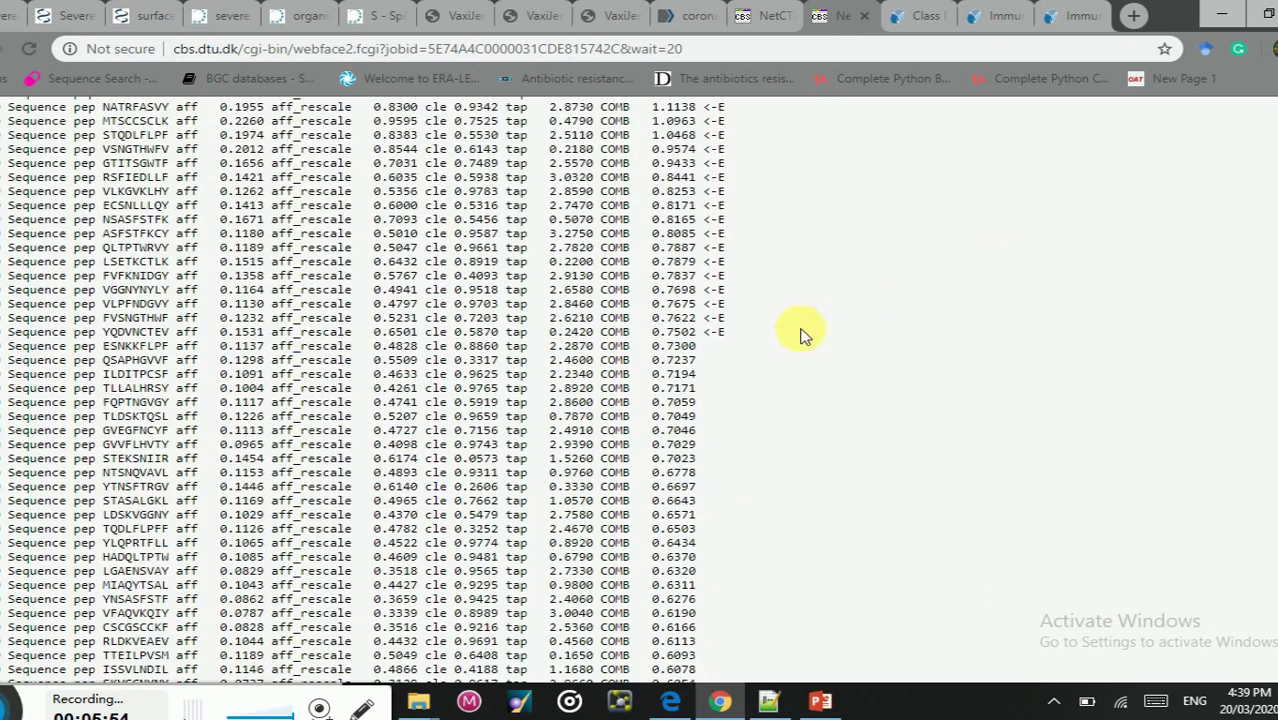
drag(678, 352, 705, 350)
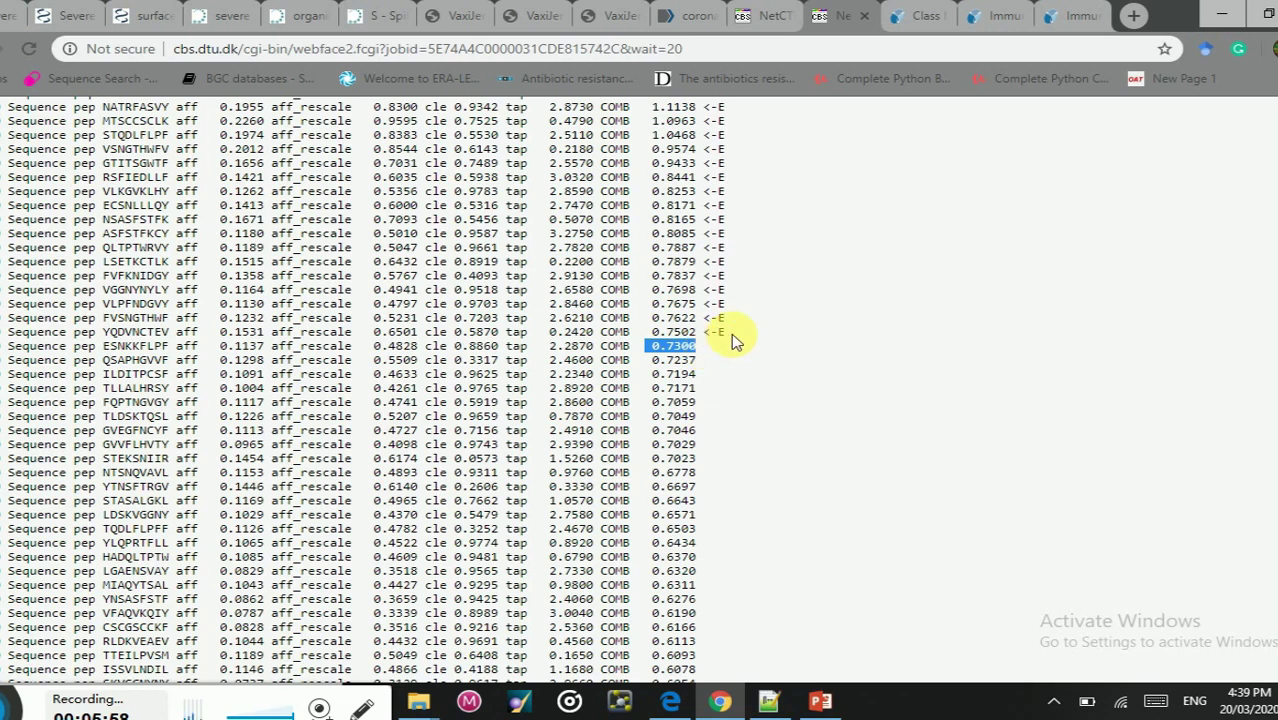
drag(712, 331, 22, 312)
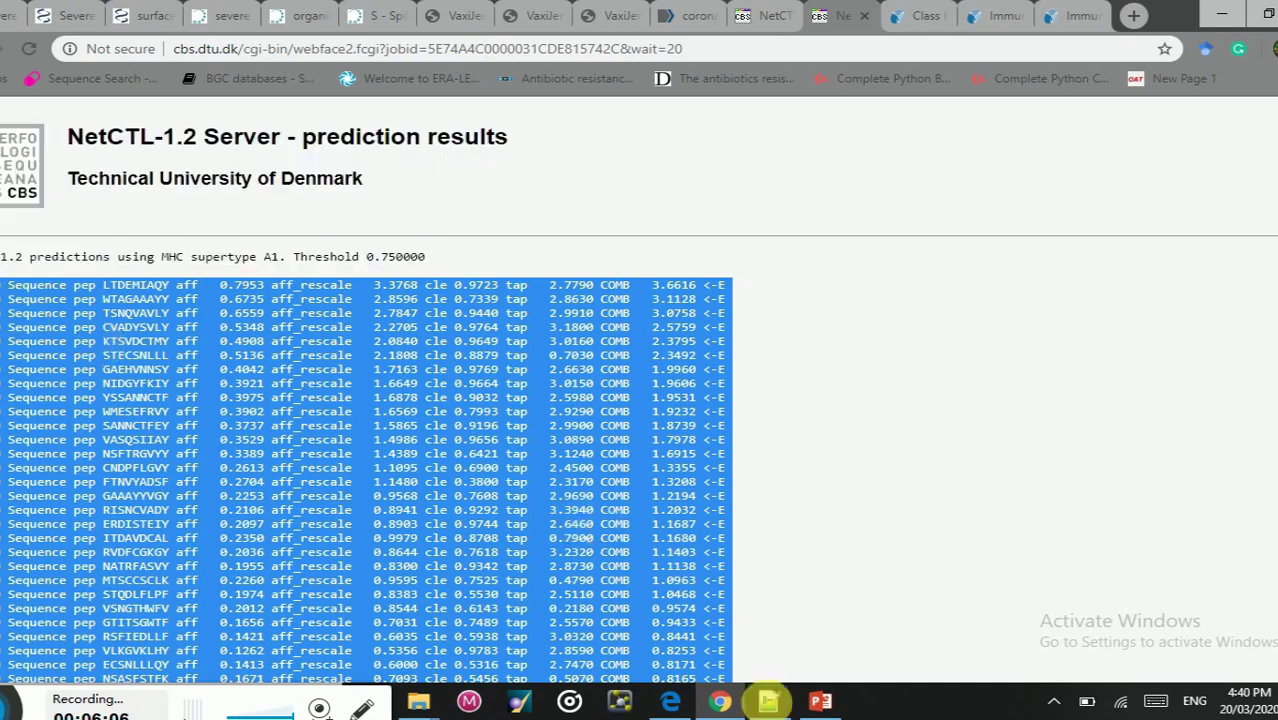
Step: Switch to Notepad++ and review the epitope rows in the new 3 file, highlighting the first row's combined score
click(768, 700)
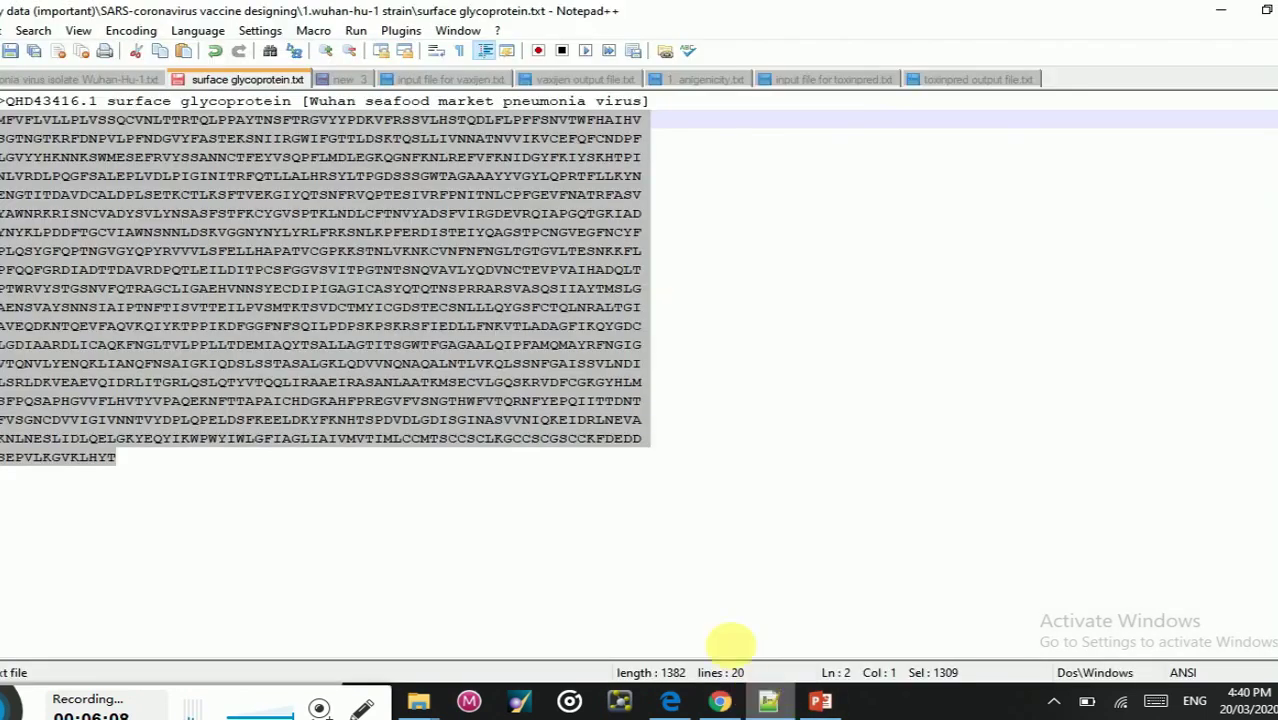
click(342, 82)
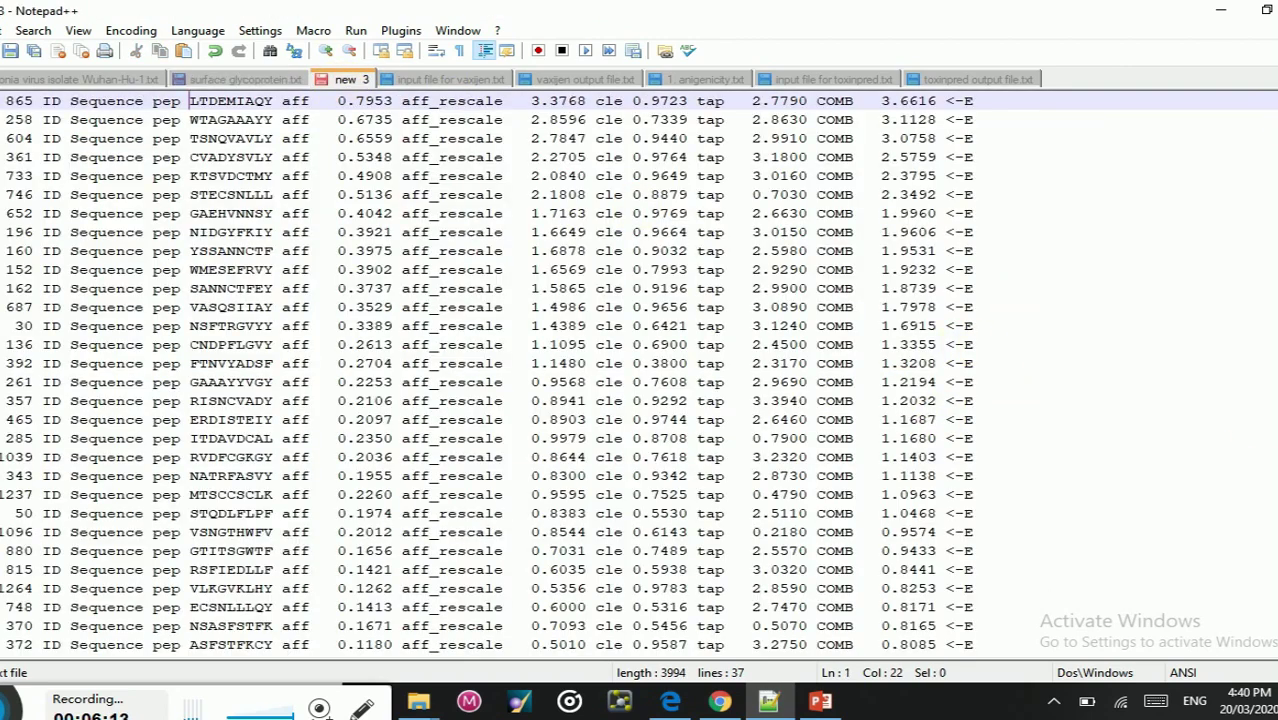
scroll(640, 370, down, 3)
scroll(640, 370, up, 3)
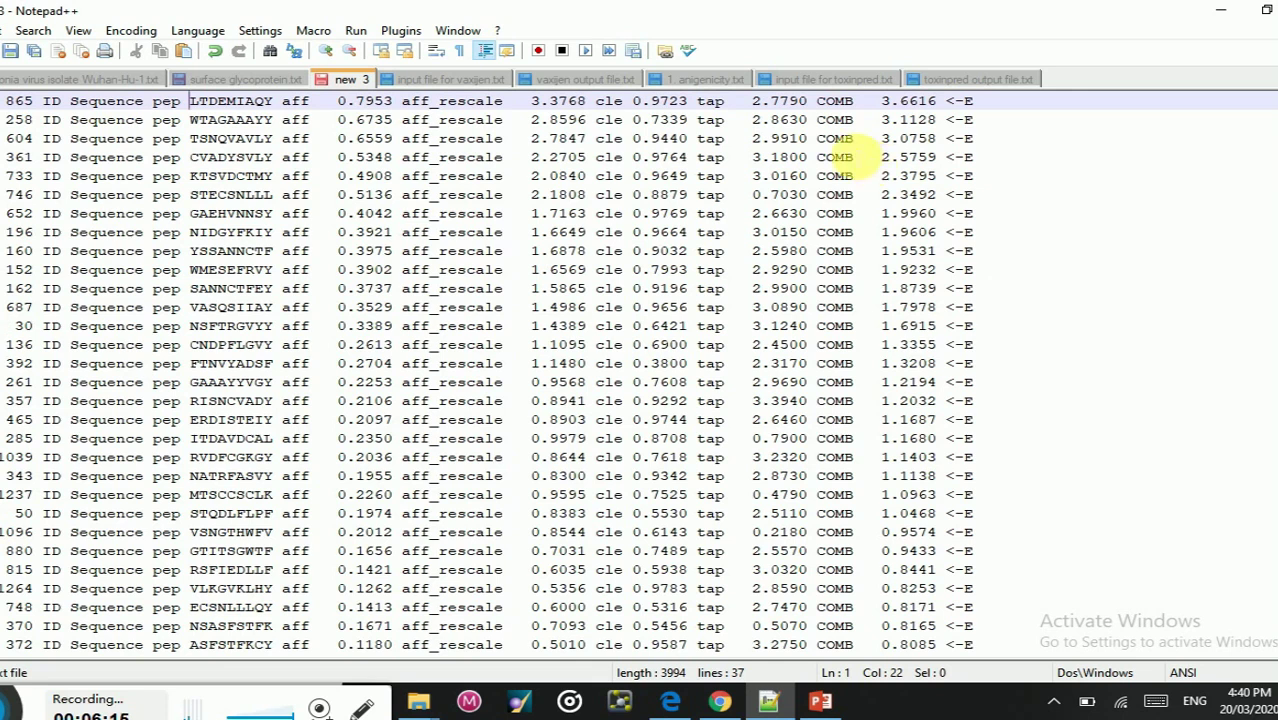
drag(882, 100, 929, 101)
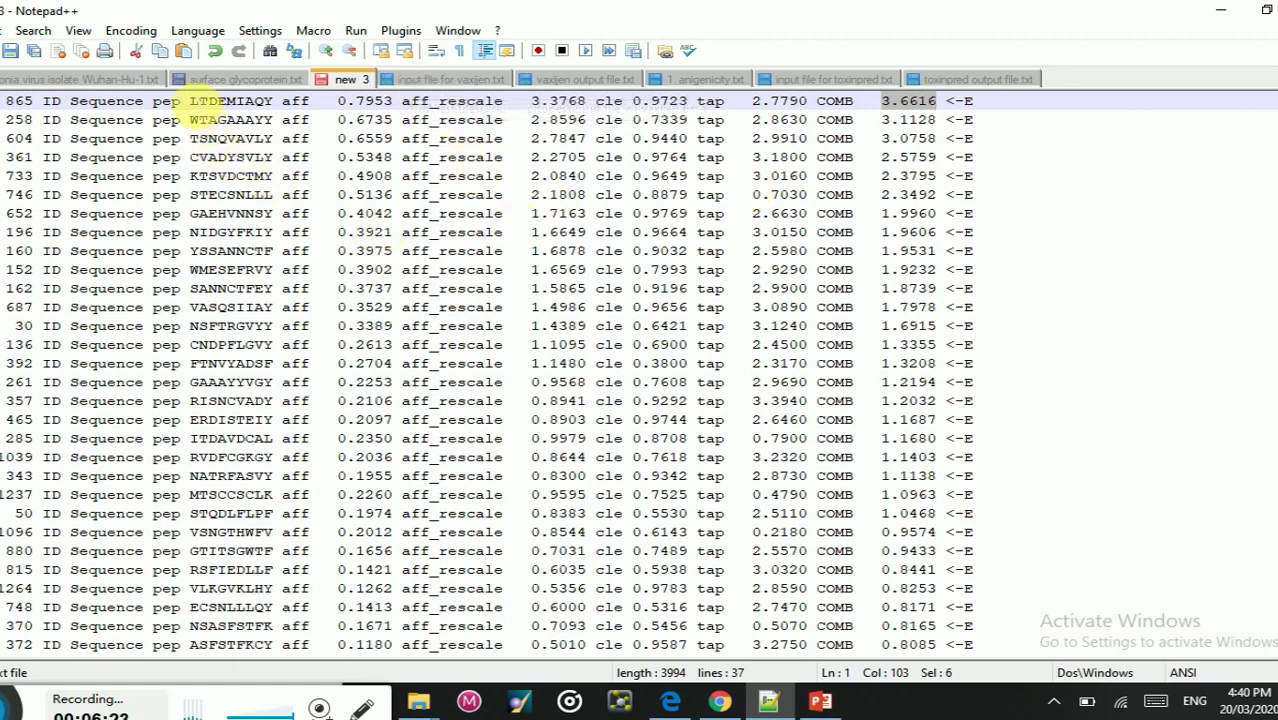
Step: Copy only the column of nine-letter peptide sequences from all rows of new 3 into a new file
click(189, 101)
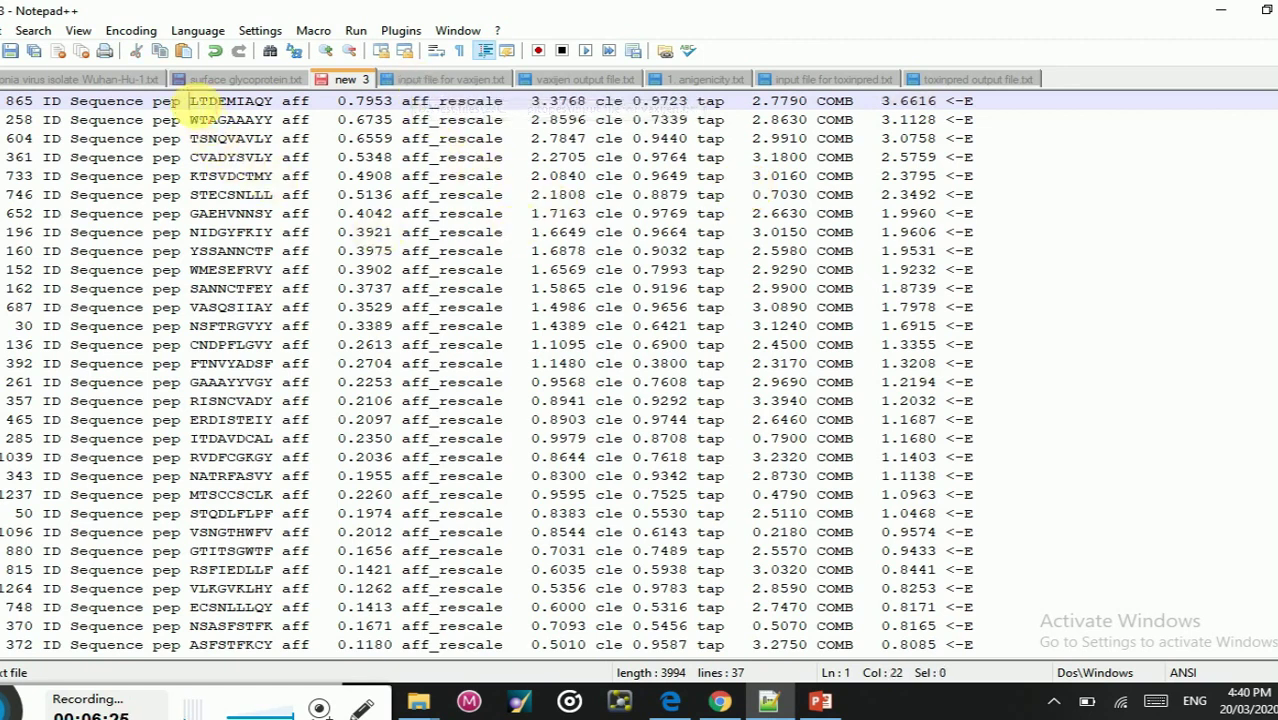
key(alt+shift+Right)
key(alt+shift+Down)
key(alt+shift+Down)
key(alt+shift+Down)
key(alt+shift+Down)
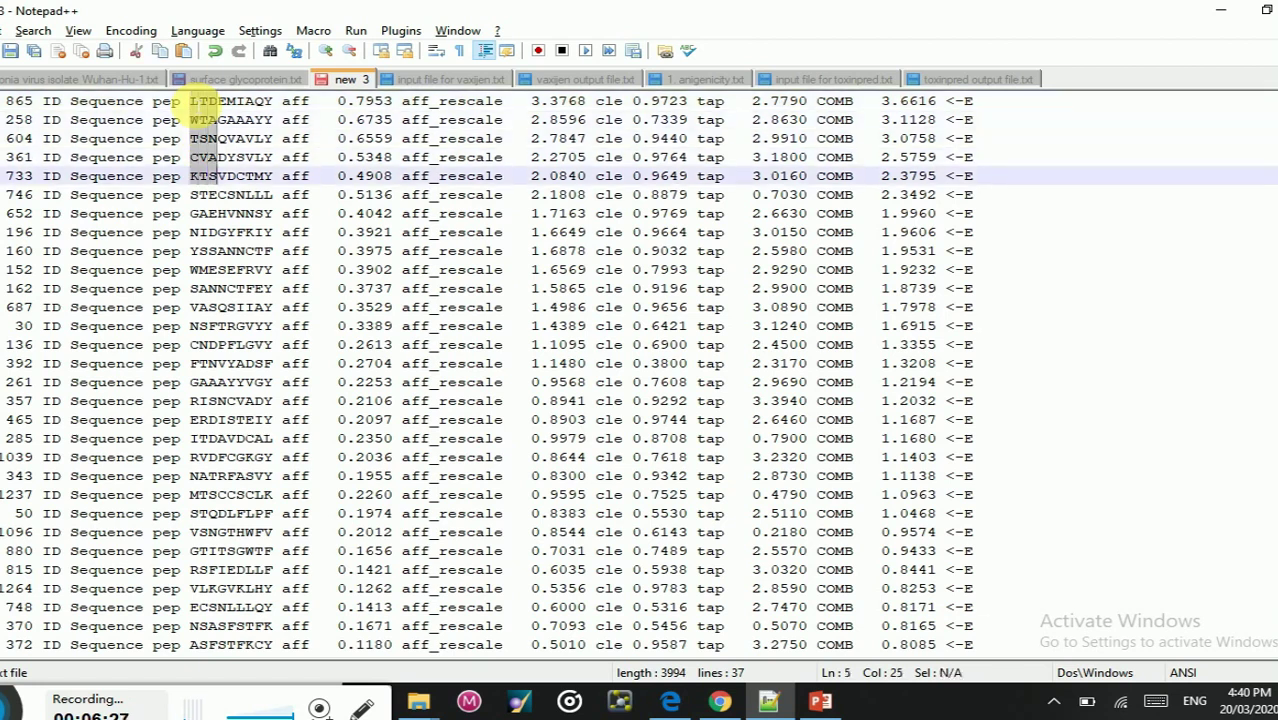
key(alt+shift+Right)
key(alt+shift+Right)
key(alt+shift+Right)
key(alt+shift+Right)
key(alt+shift+Right)
key(alt+shift+Right)
key(alt+shift+Down)
key(alt+shift+Down)
key(alt+shift+Down)
key(alt+shift+Down)
key(alt+shift+Down)
key(alt+shift+Down)
key(alt+shift+Down)
key(alt+shift+Down)
key(alt+shift+Down)
key(alt+shift+Down)
key(alt+shift+Down)
key(alt+shift+Down)
key(alt+shift+Down)
key(alt+shift+Down)
key(alt+shift+Down)
key(alt+shift+Down)
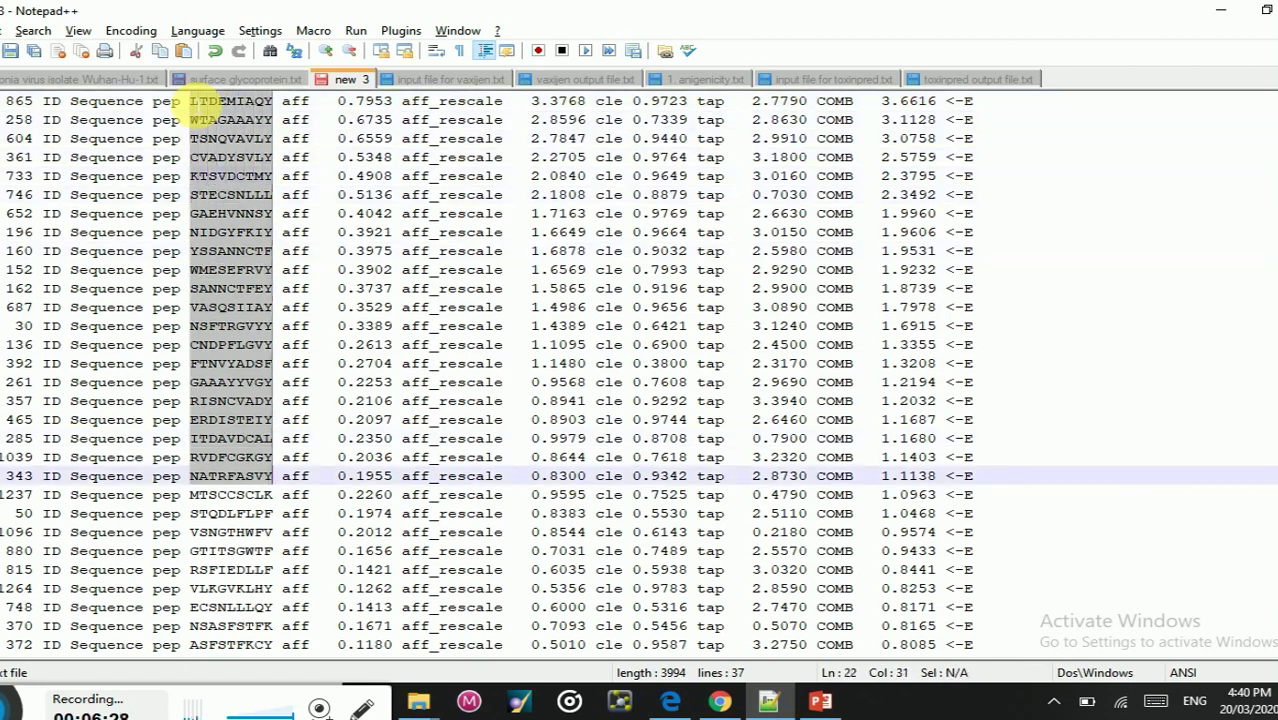
key(alt+shift+Down)
key(alt+shift+Down)
key(alt+shift+Down)
key(alt+shift+Down)
key(alt+shift+Down)
key(alt+shift+Down)
key(alt+shift+Down)
key(alt+shift+Down)
key(alt+shift+Down)
key(alt+shift+Down)
key(alt+shift+Down)
key(alt+shift+Down)
key(alt+shift+Down)
key(alt+shift+Down)
key(ctrl+c)
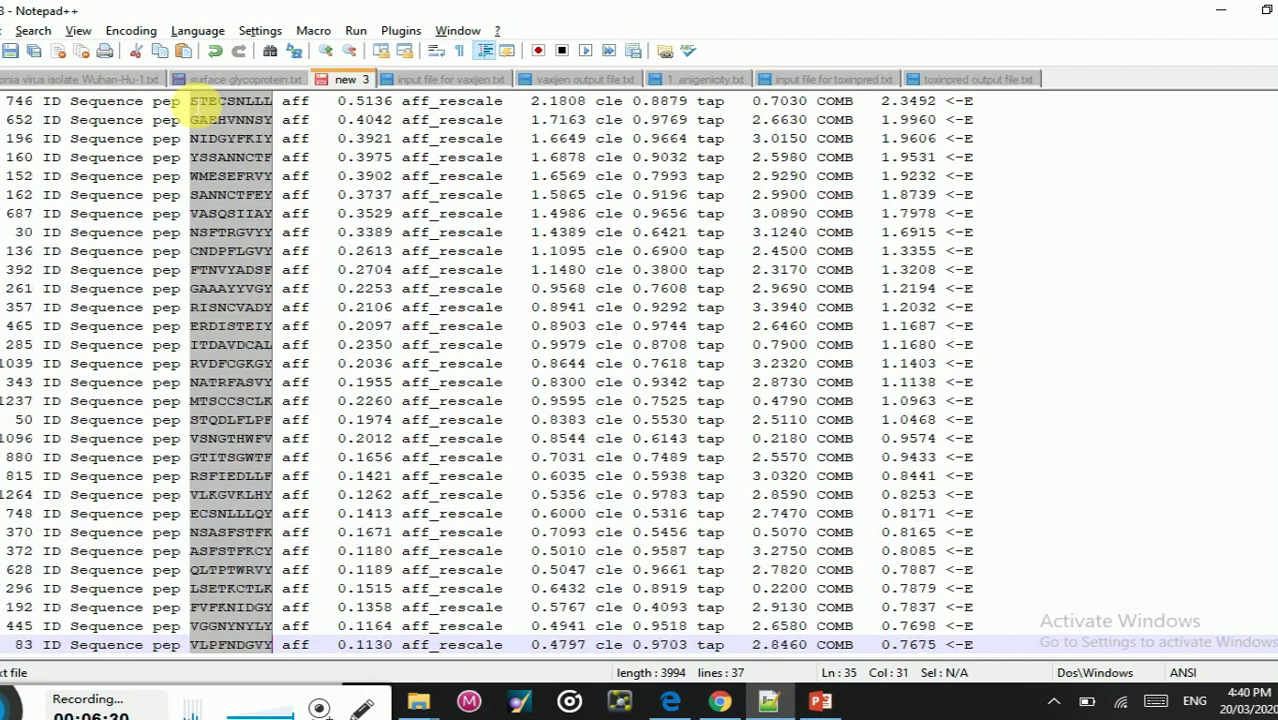
key(alt+shift+Down)
key(alt+shift+Down)
key(alt+shift+End)
key(Left)
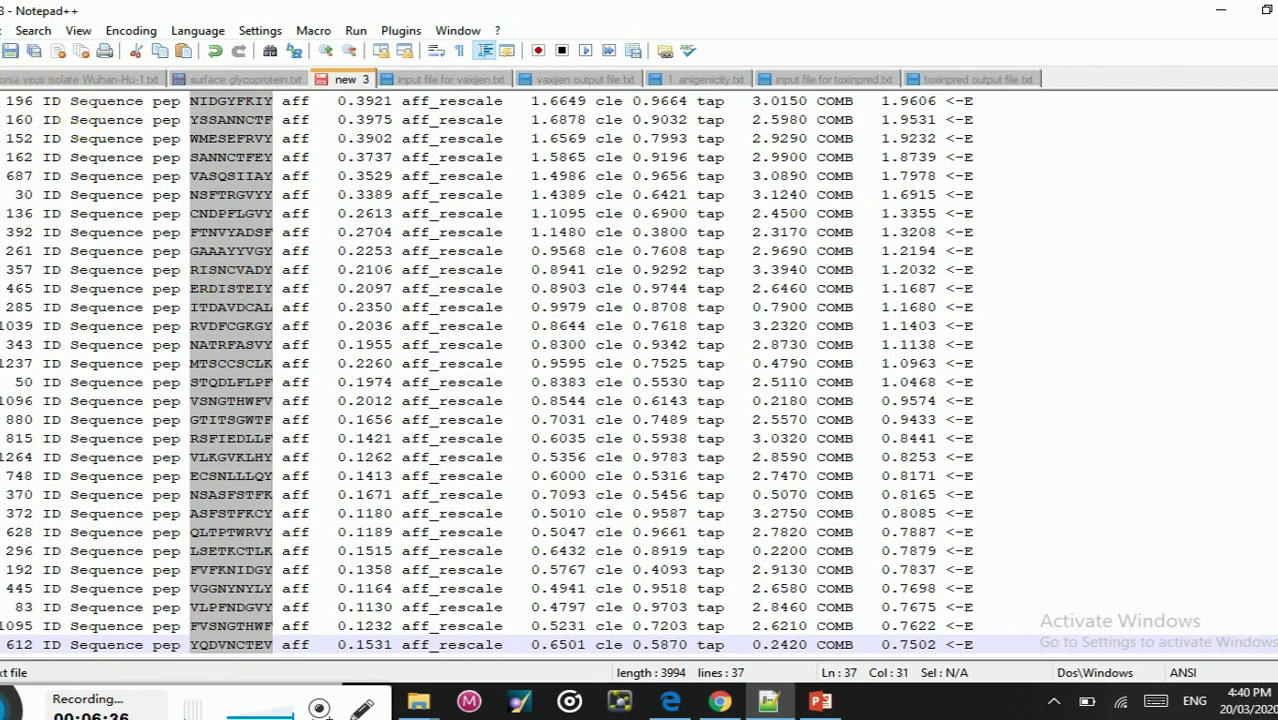
key(ctrl+n)
key(ctrl+v)
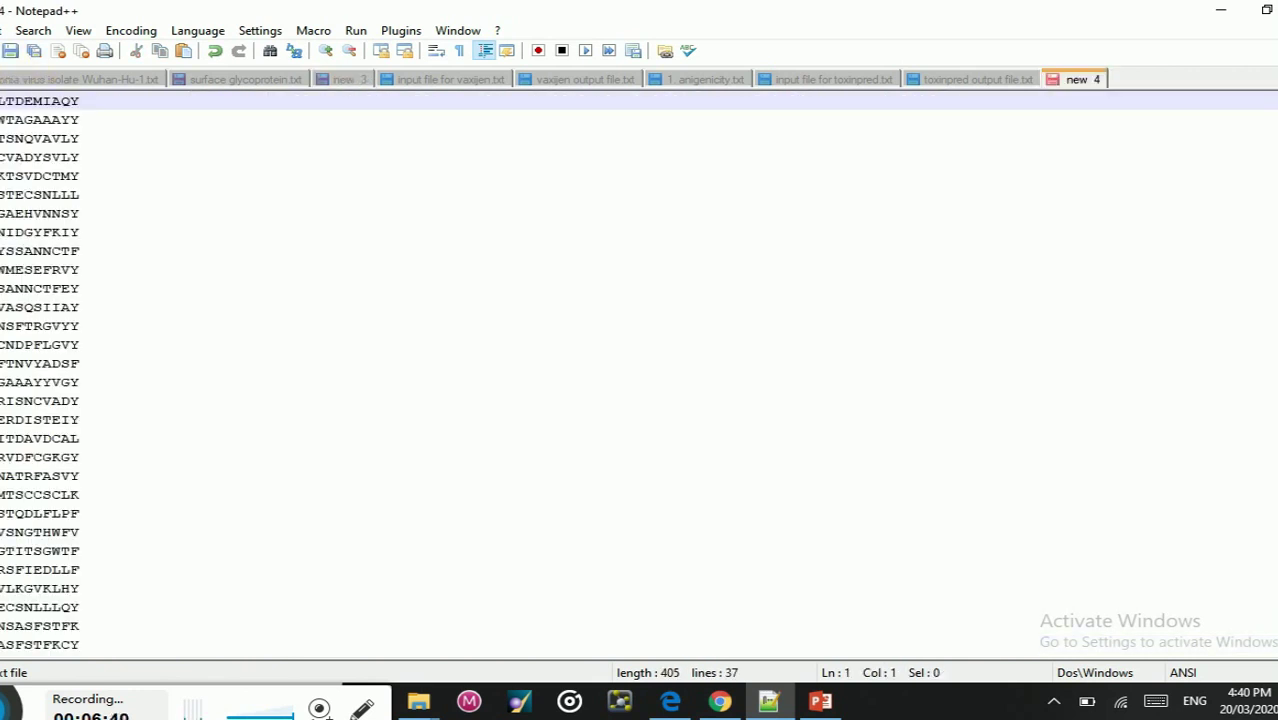
Step: Add the FASTA header lines >seq1 and >seq2 above the first two peptides in the new file
key(Return)
key(Up)
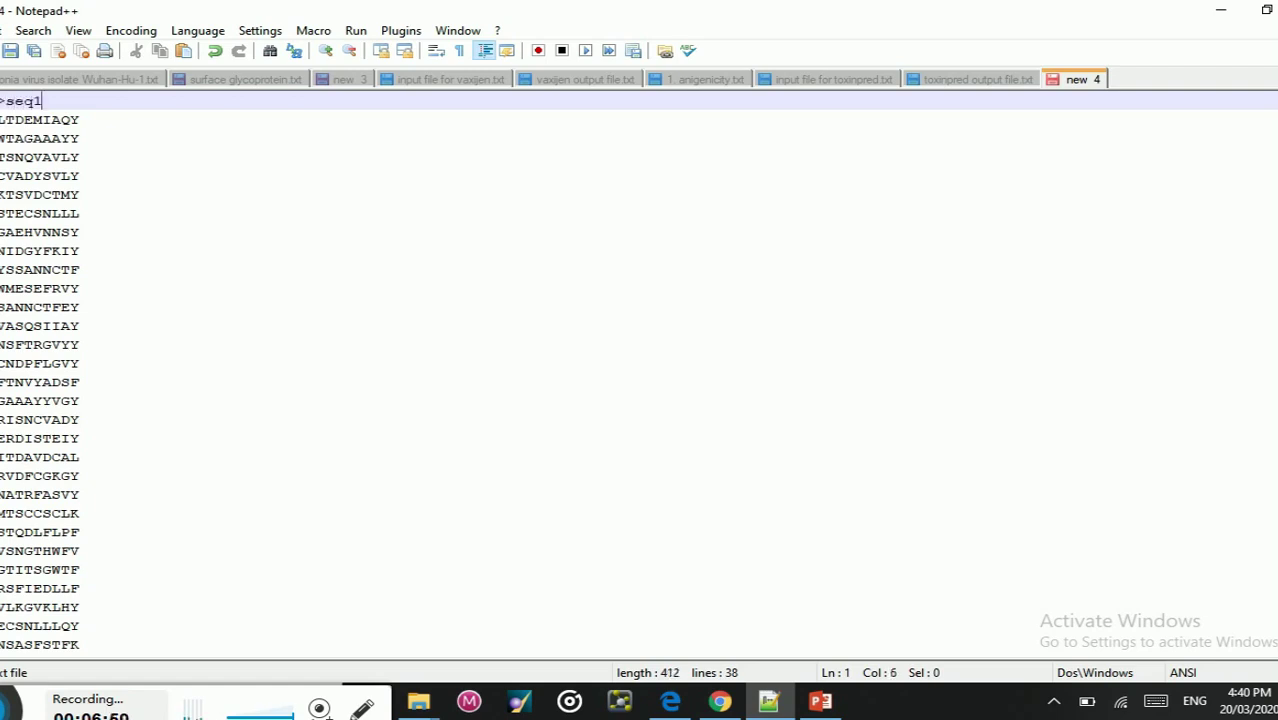
key(Down)
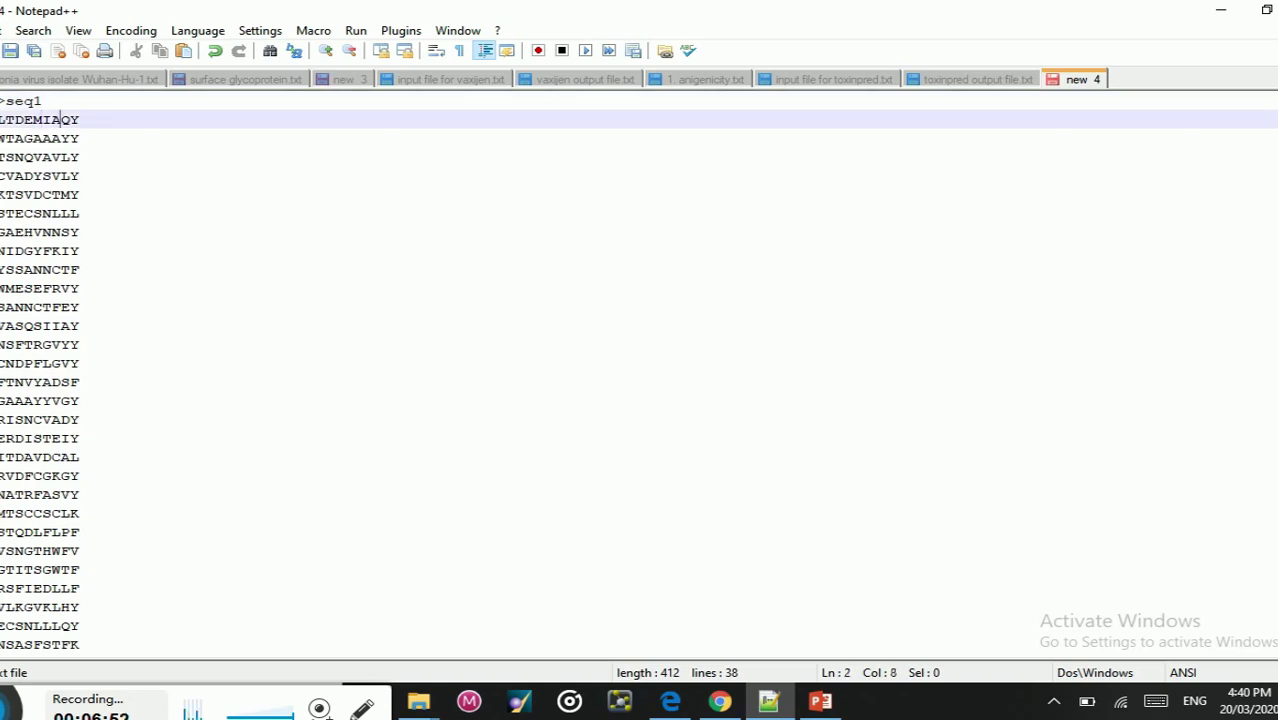
key(Return)
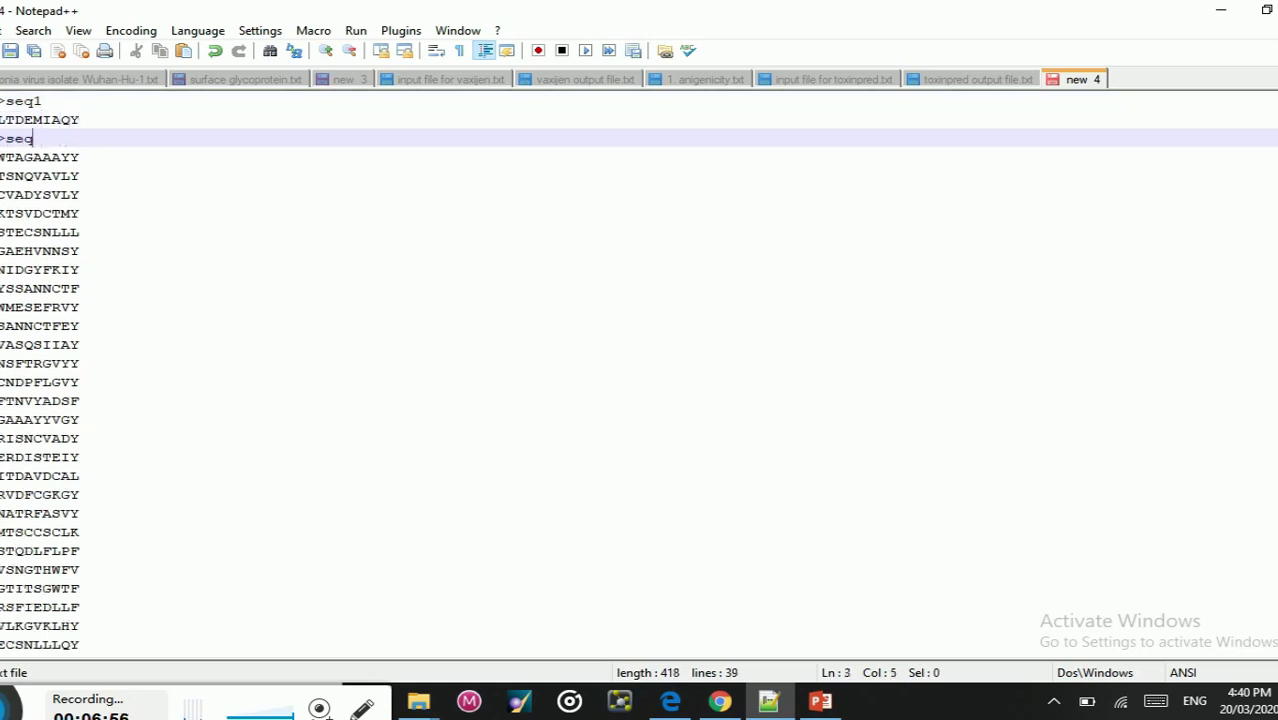
key(Down)
key(Down)
key(Down)
key(Down)
key(Down)
key(Down)
key(Down)
key(Down)
key(Down)
key(Down)
key(Down)
key(Down)
key(Down)
key(Down)
key(Down)
key(Down)
key(Down)
key(Down)
key(Down)
key(Down)
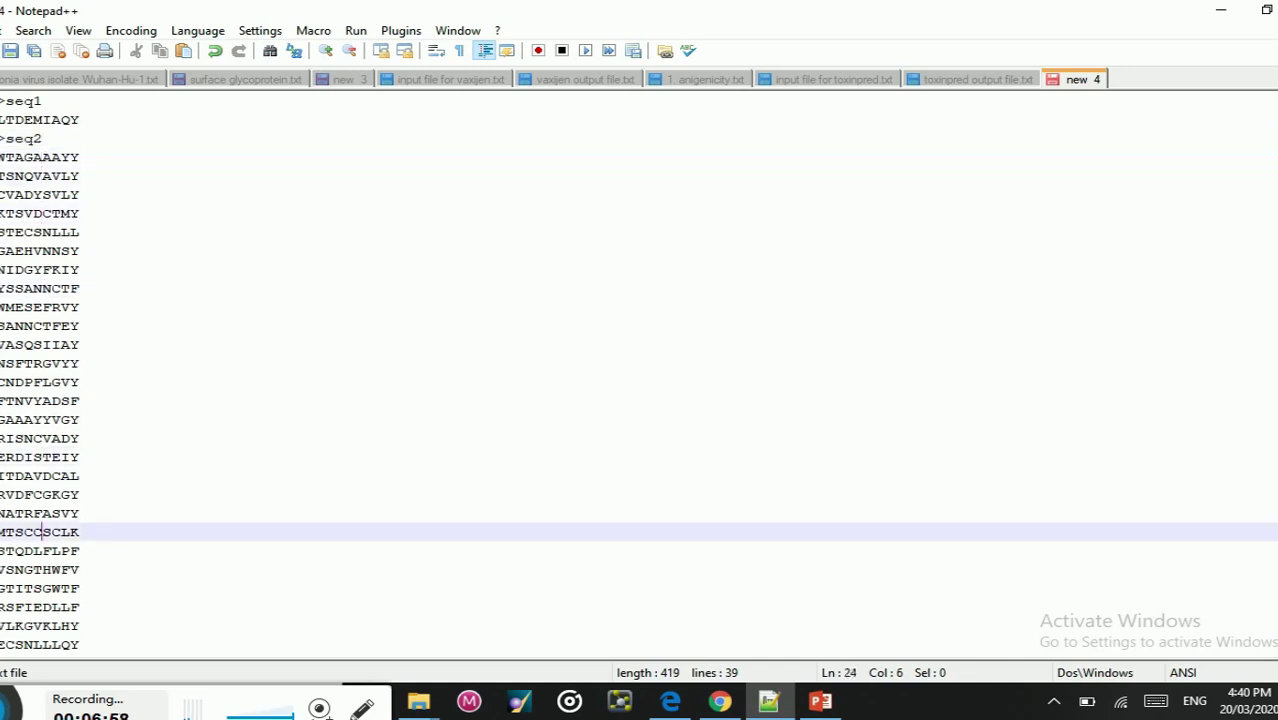
Step: Open input file for vaxijen.txt, review its numbered FASTA entries from first to last, and highlight the entries from seq1 to seq13
click(424, 80)
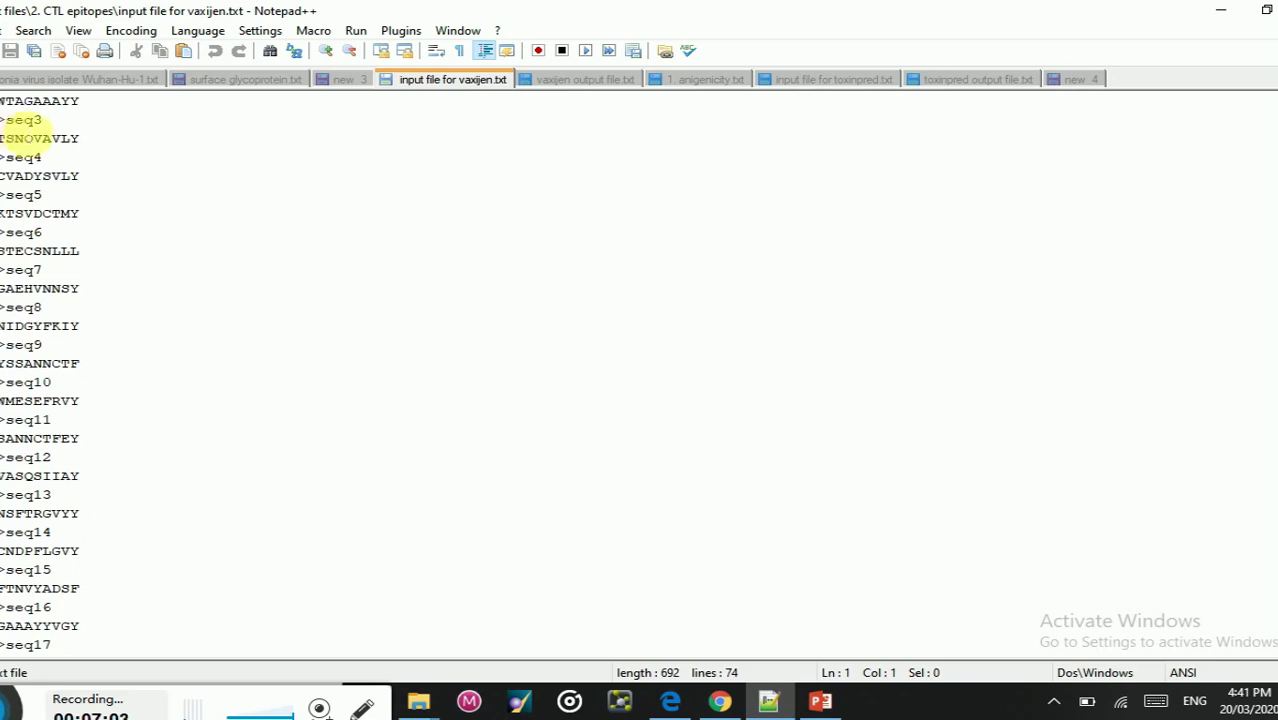
scroll(640, 375, up, 1)
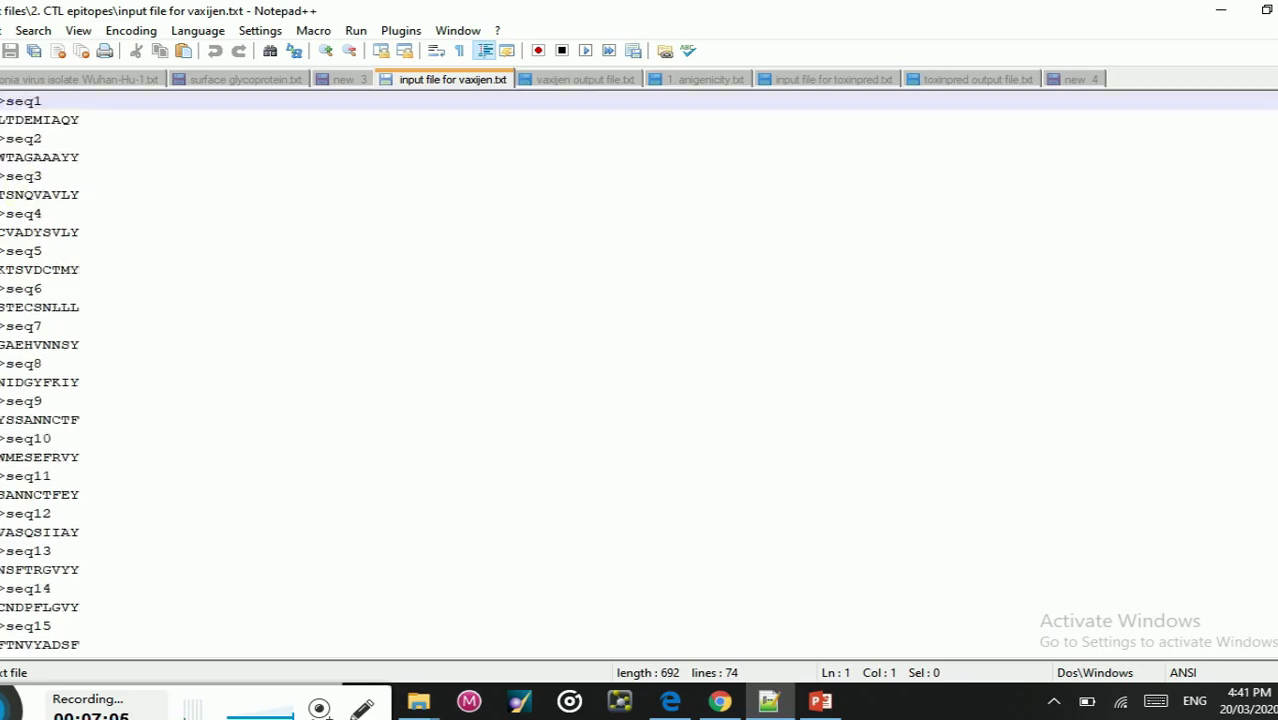
scroll(640, 375, down, 14)
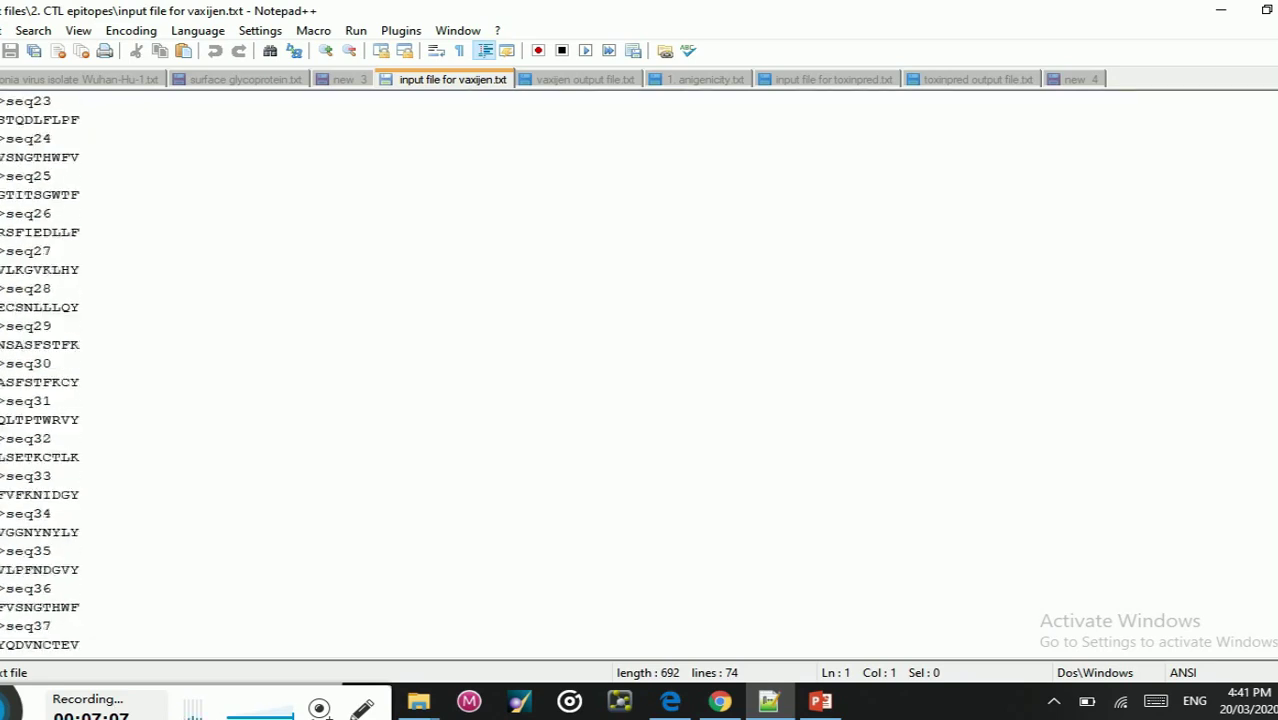
scroll(401, 250, up, 7)
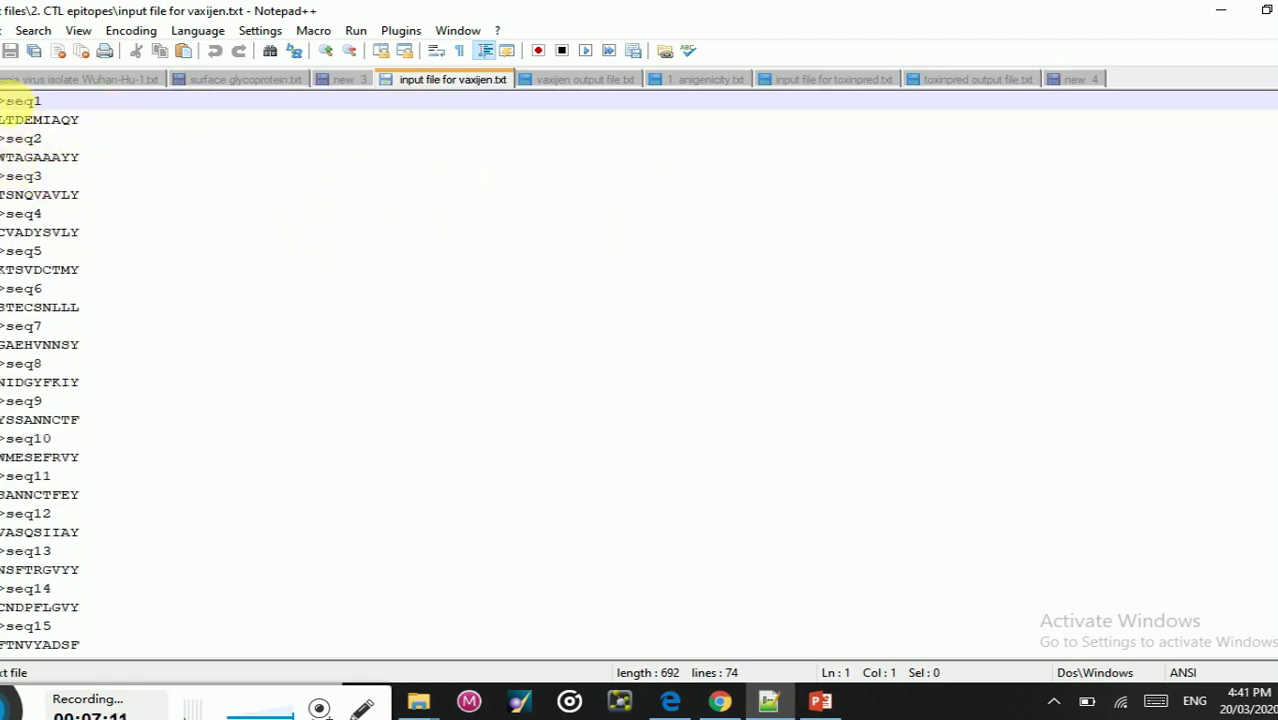
drag(20, 130, 120, 559)
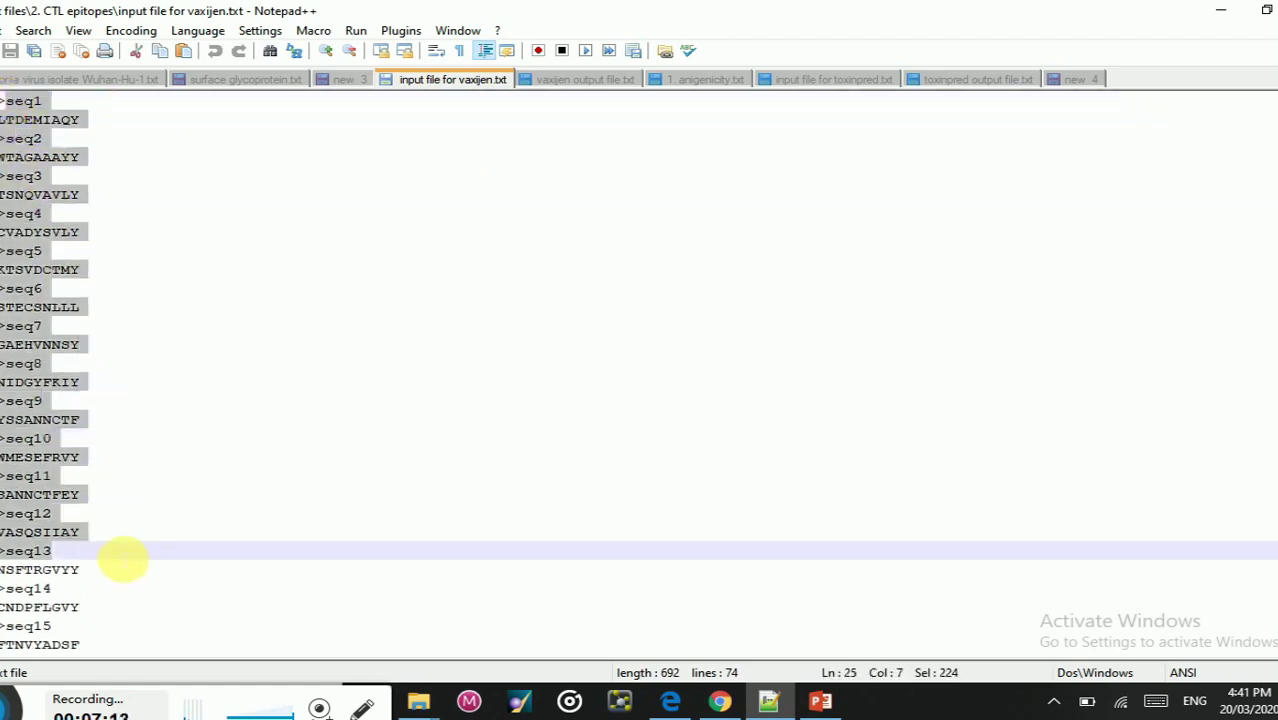
Step: Switch to Chrome, set the VaxiJen target organism to Virus and choose input file for vaxijen.txt as the multiple-sequence upload
click(720, 703)
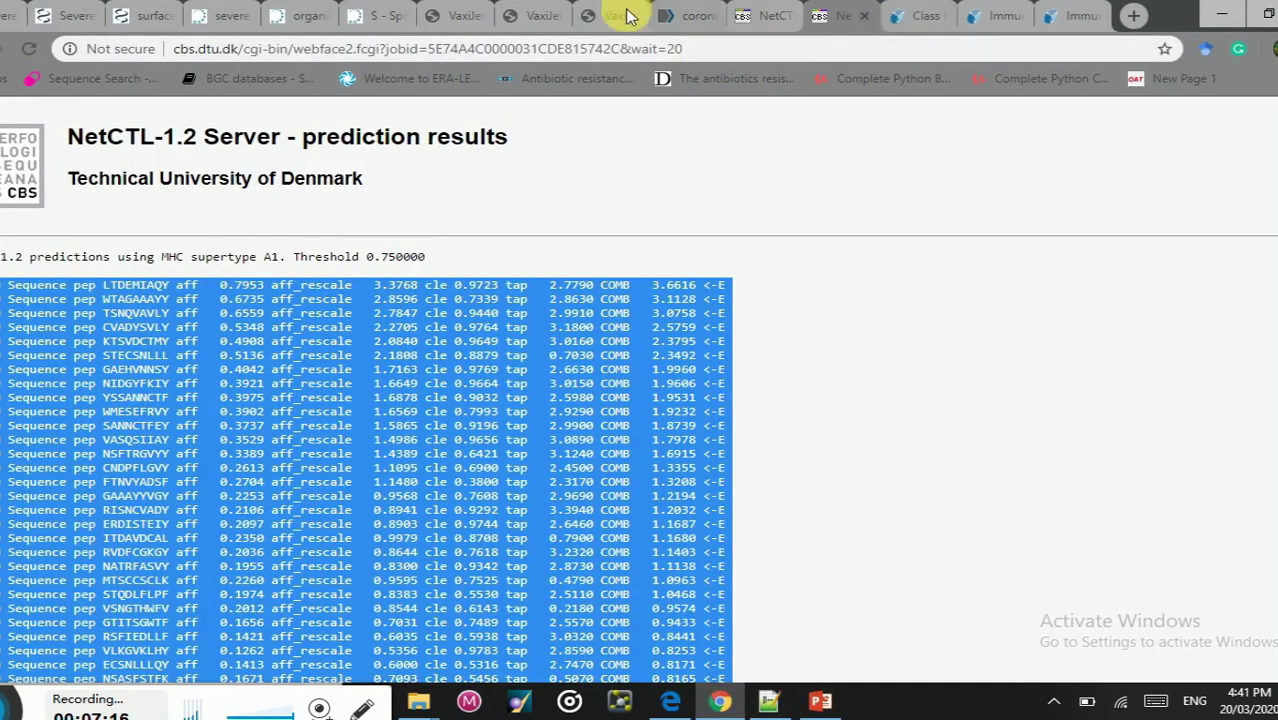
click(445, 20)
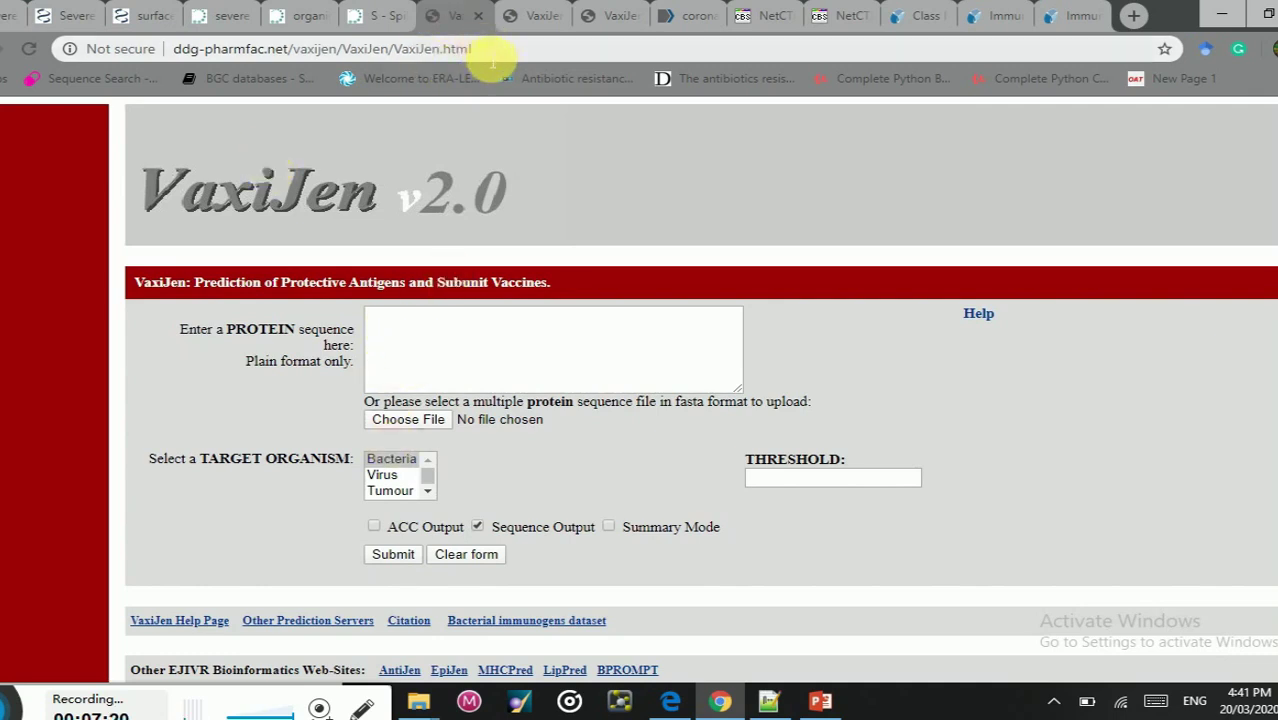
click(491, 60)
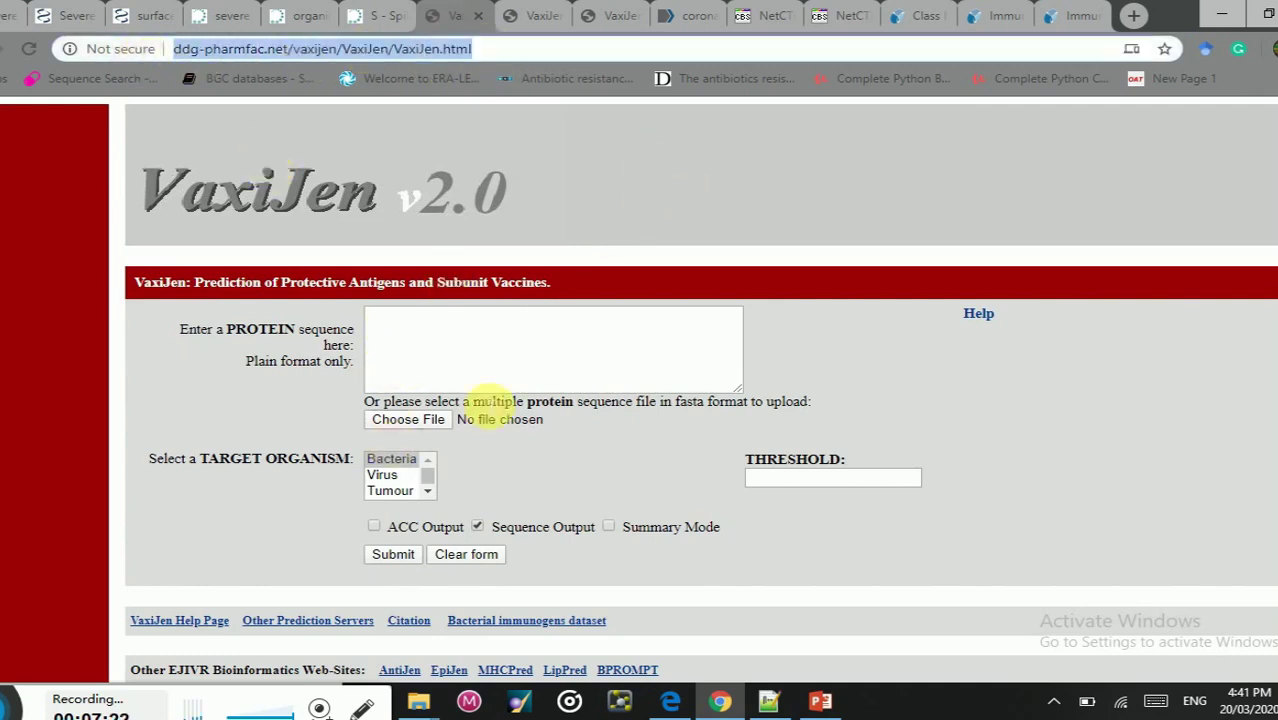
click(387, 478)
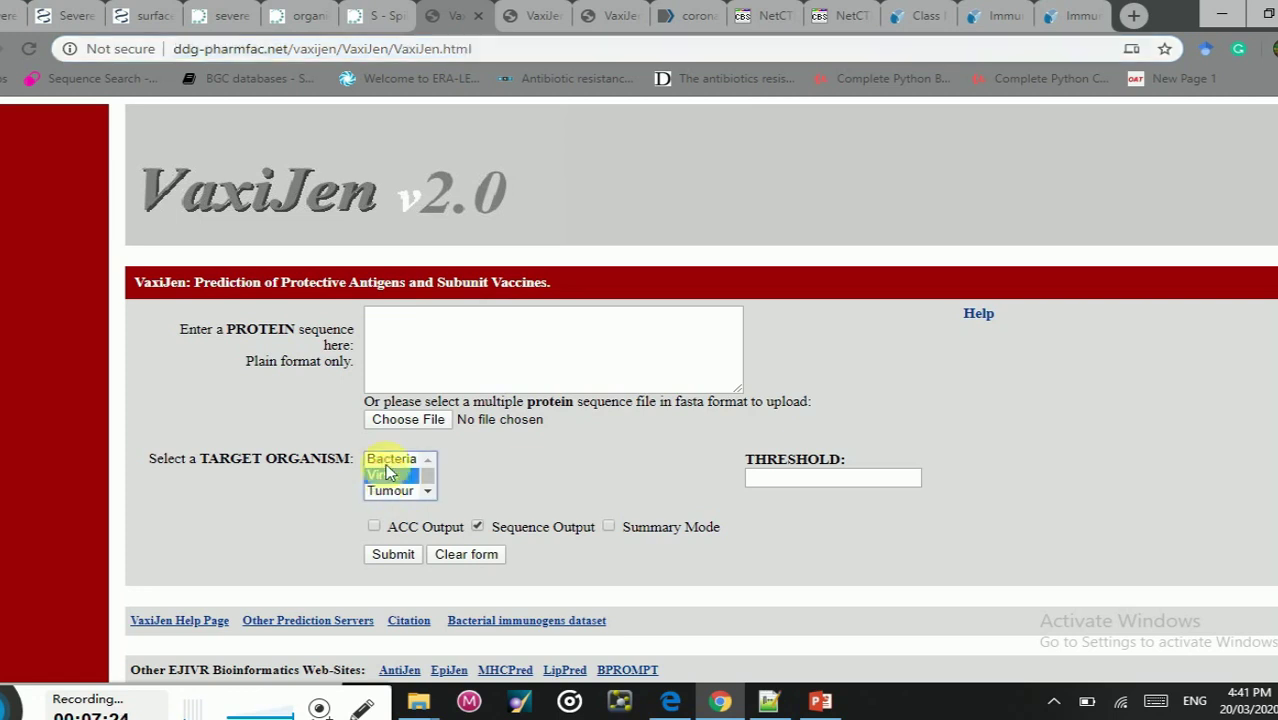
click(392, 424)
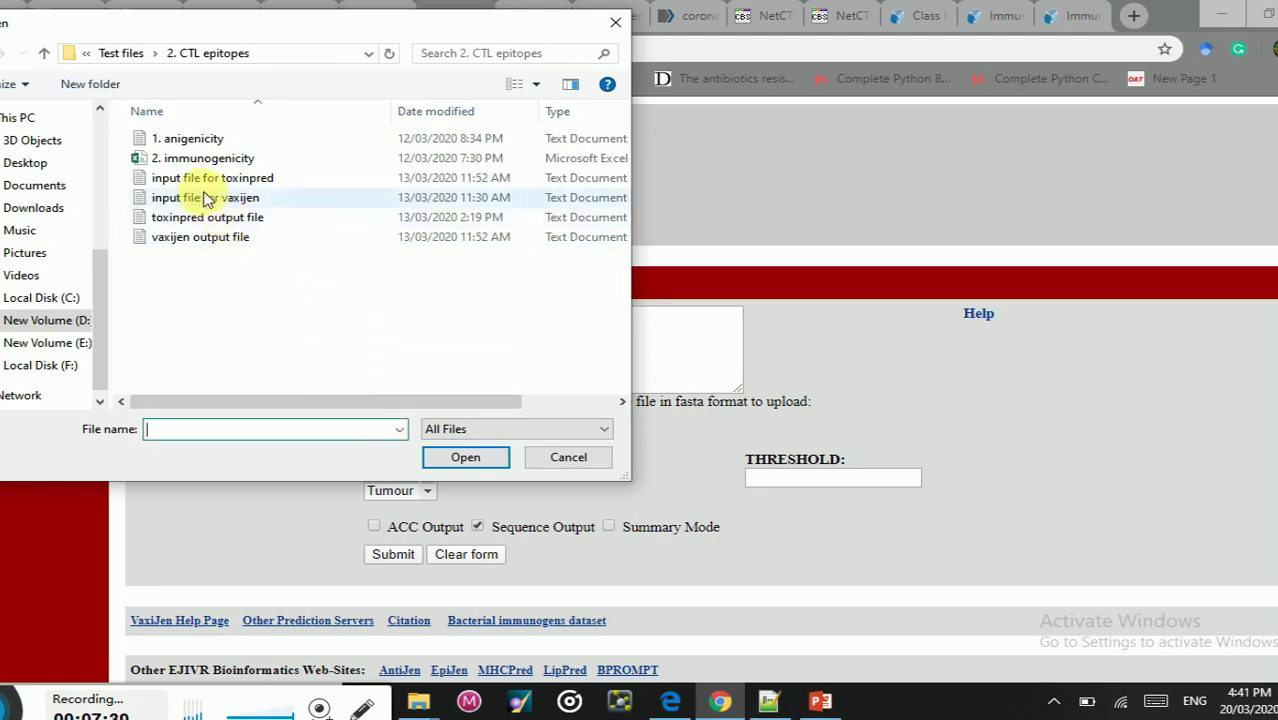
click(226, 198)
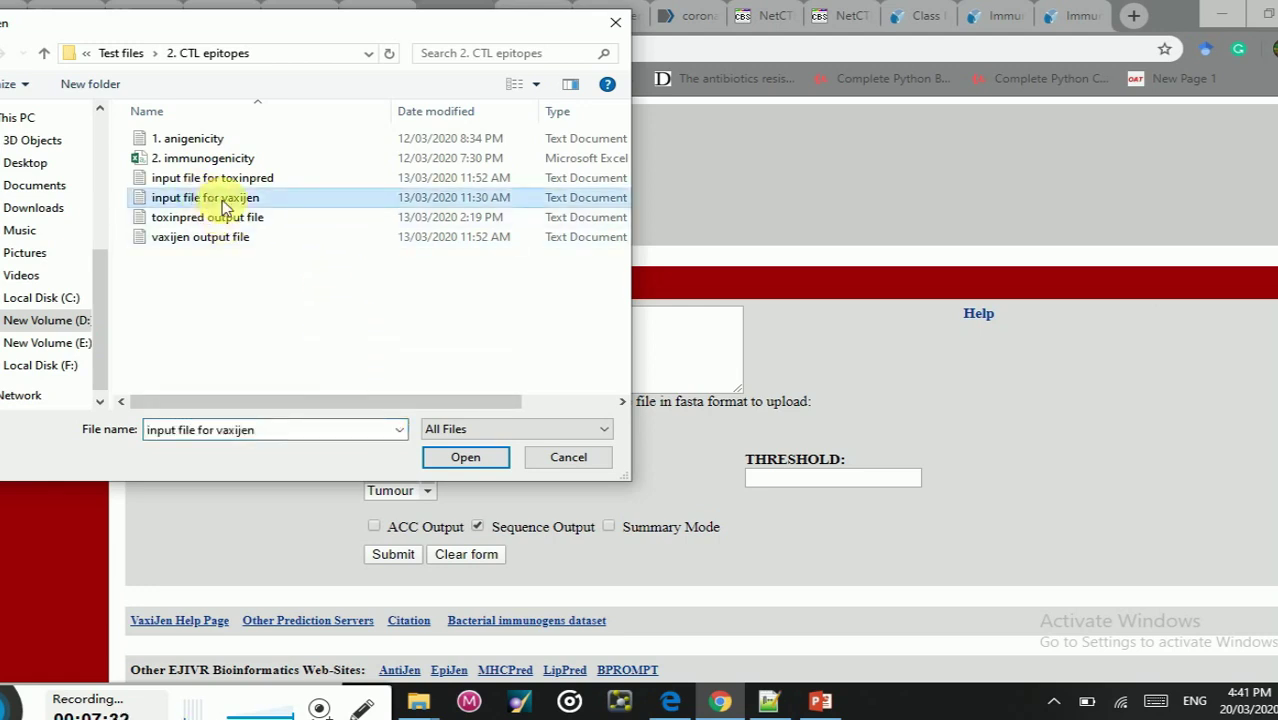
double_click(226, 198)
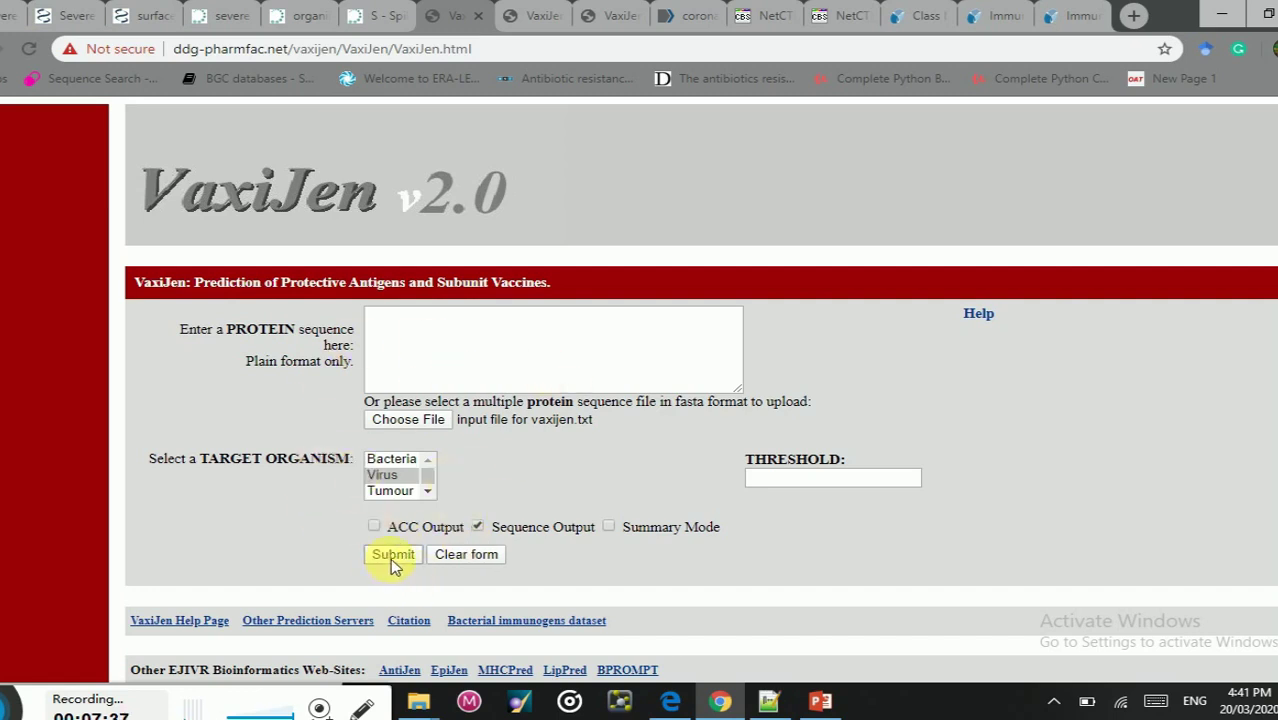
Step: Open the VaxiJen results for the uploaded peptides and examine the antigen and non-antigen predictions of the individual sequences
click(531, 20)
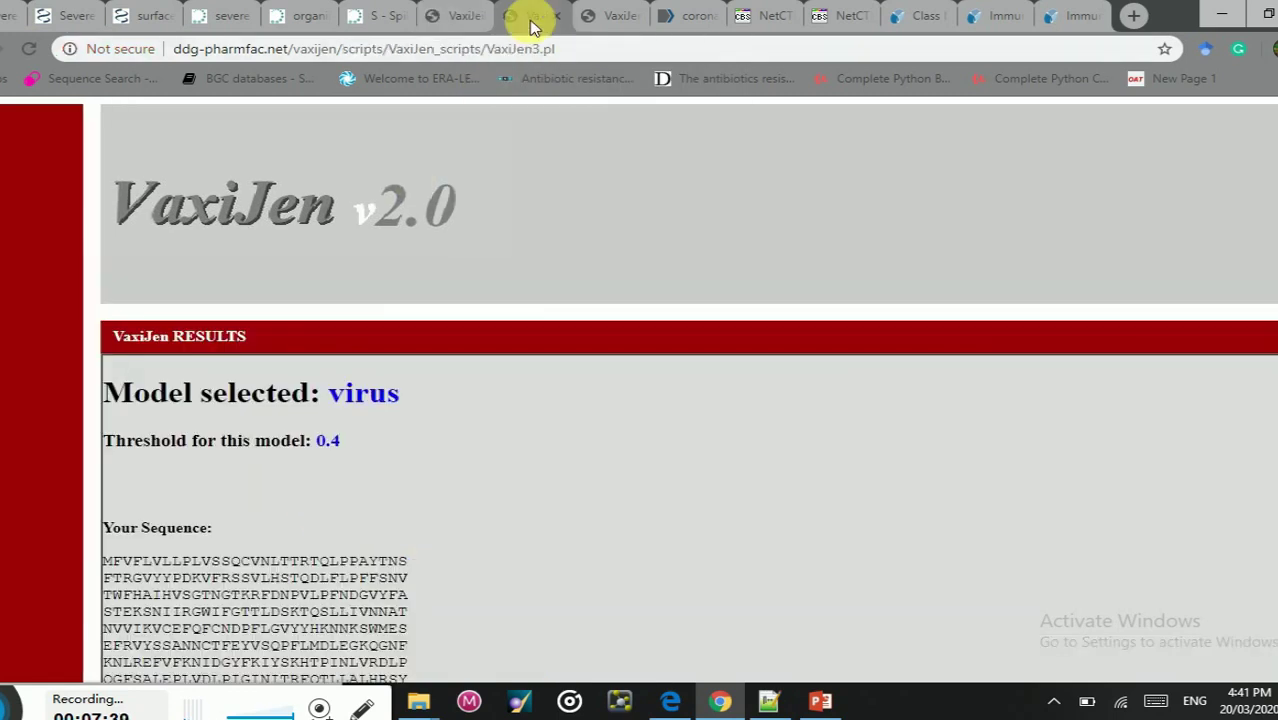
click(580, 17)
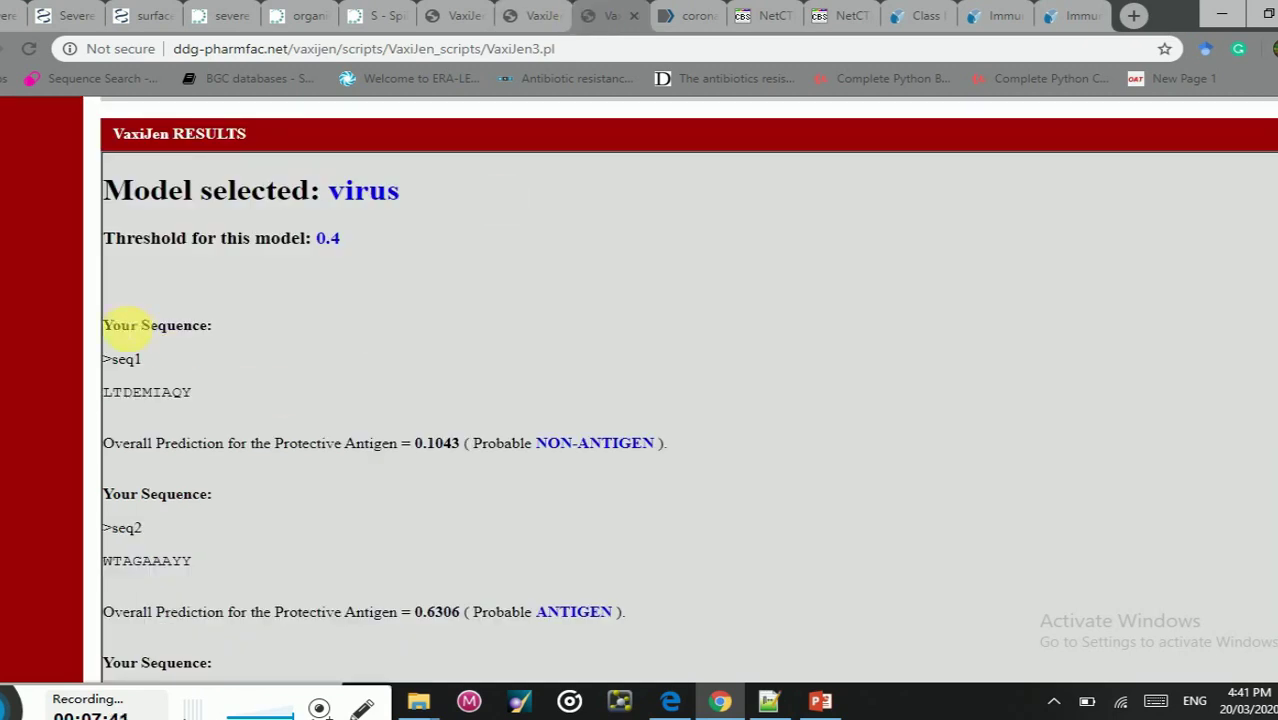
drag(120, 240, 521, 611)
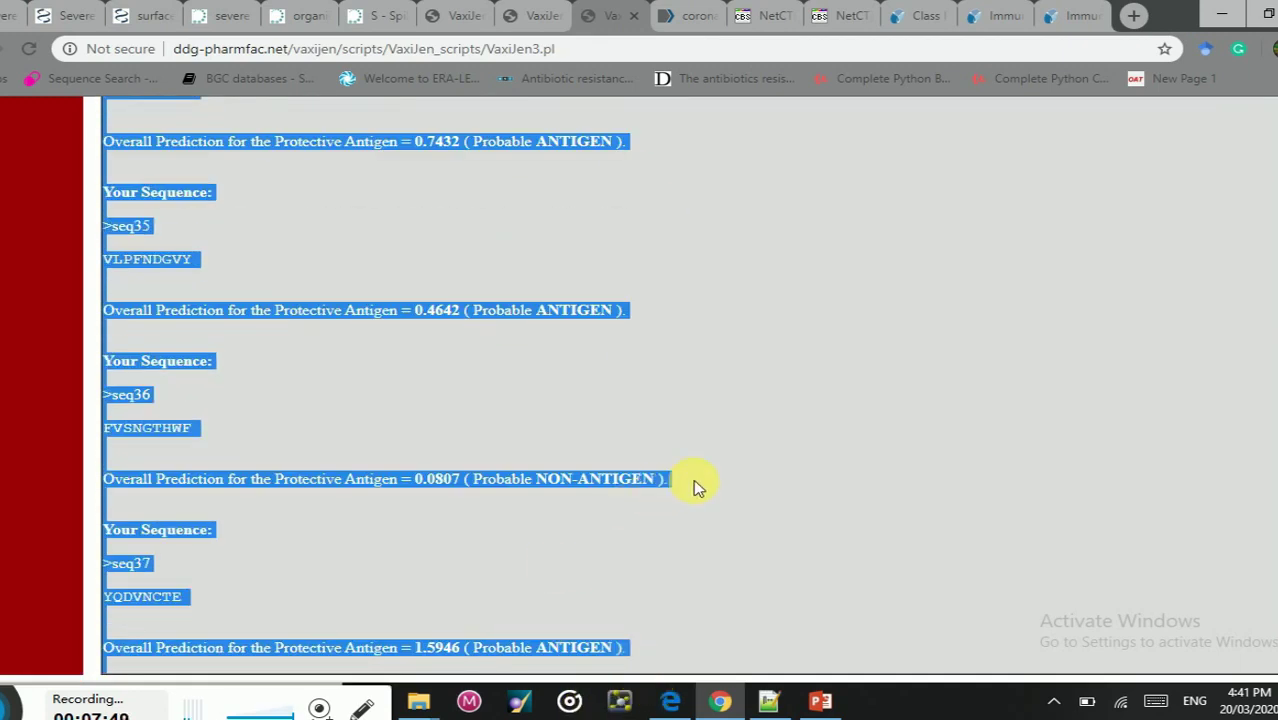
drag(670, 483, 86, 489)
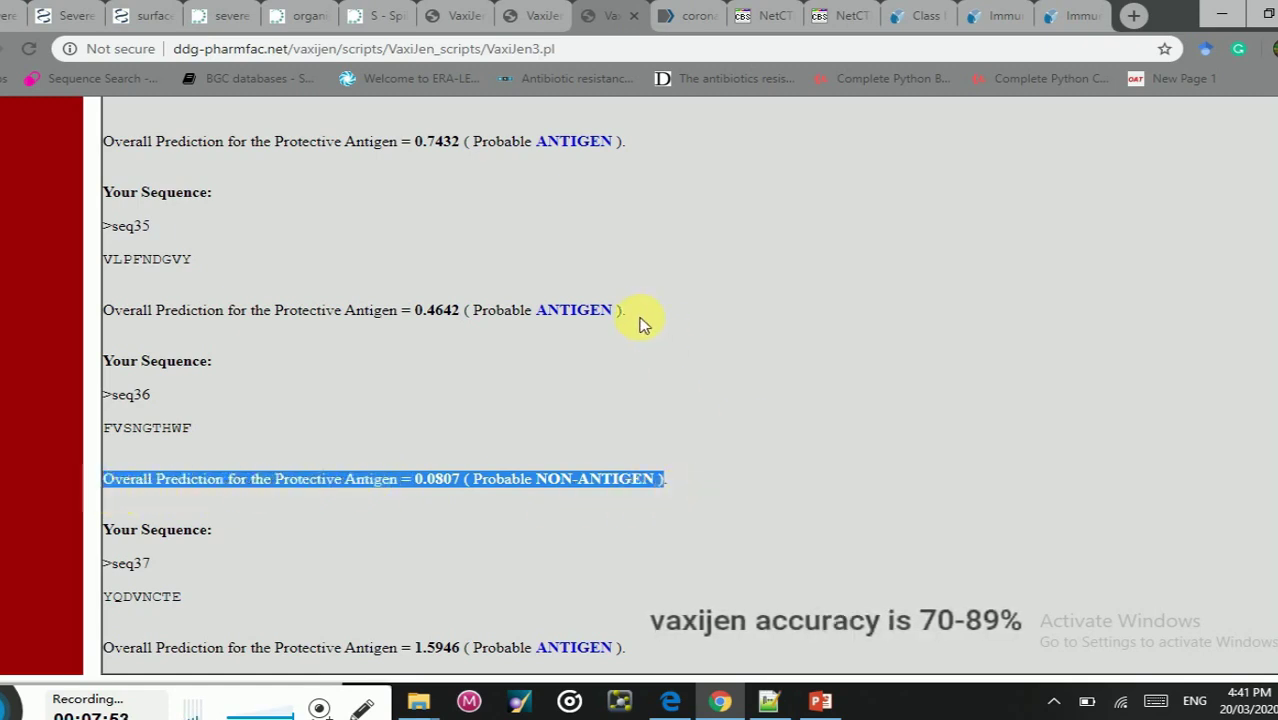
drag(628, 312, 100, 324)
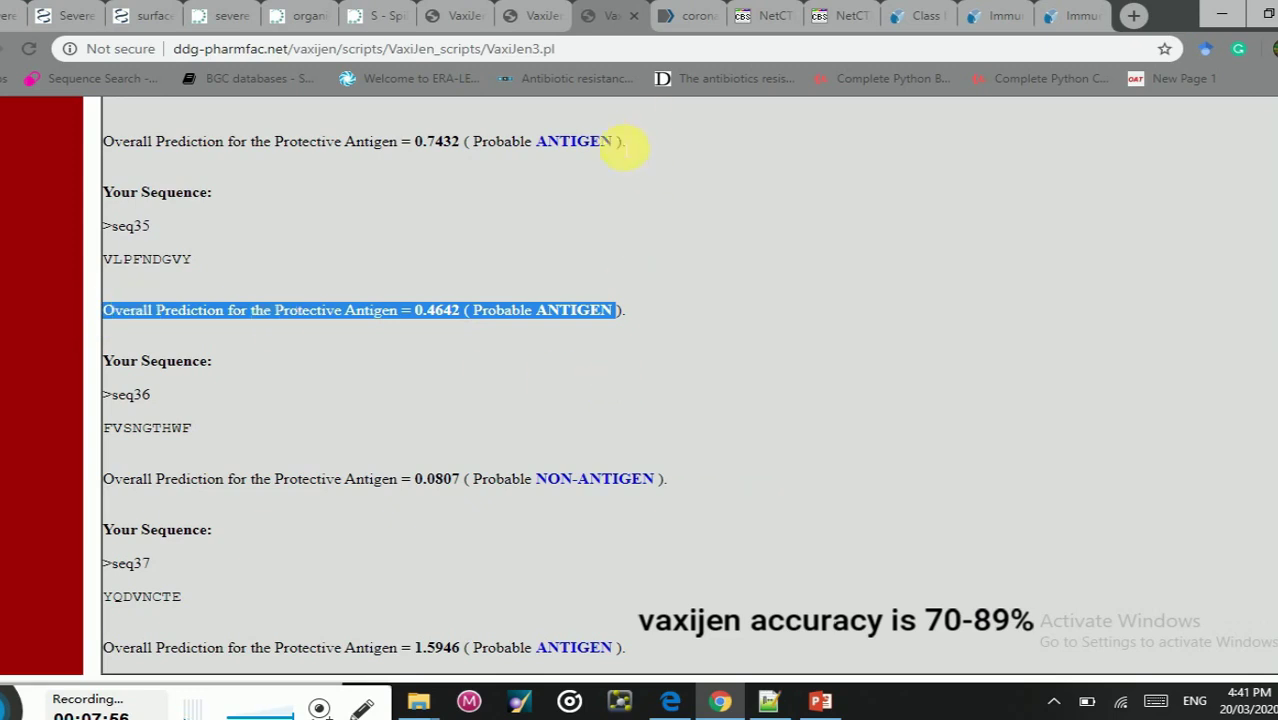
drag(623, 143, 34, 177)
click(768, 224)
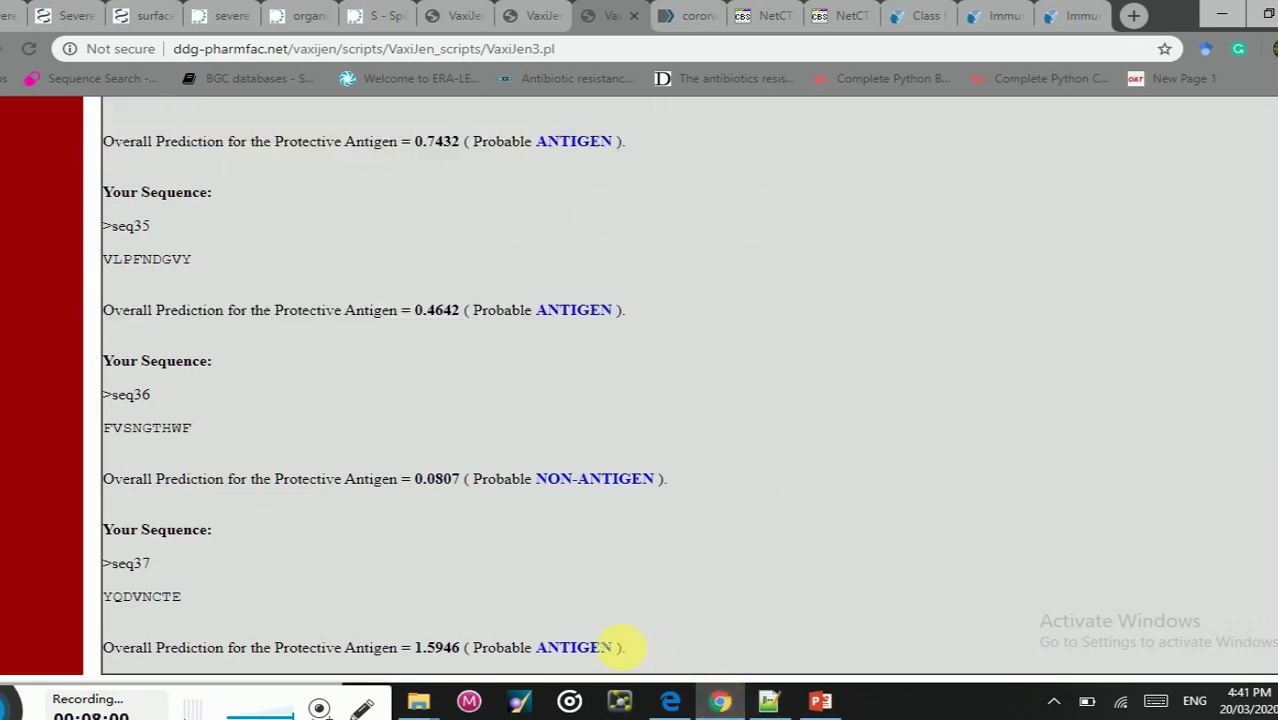
Step: Select the VaxiJen prediction results from the last entry upward and switch to vaxijen output file.txt in Notepad++
drag(622, 647, 200, 205)
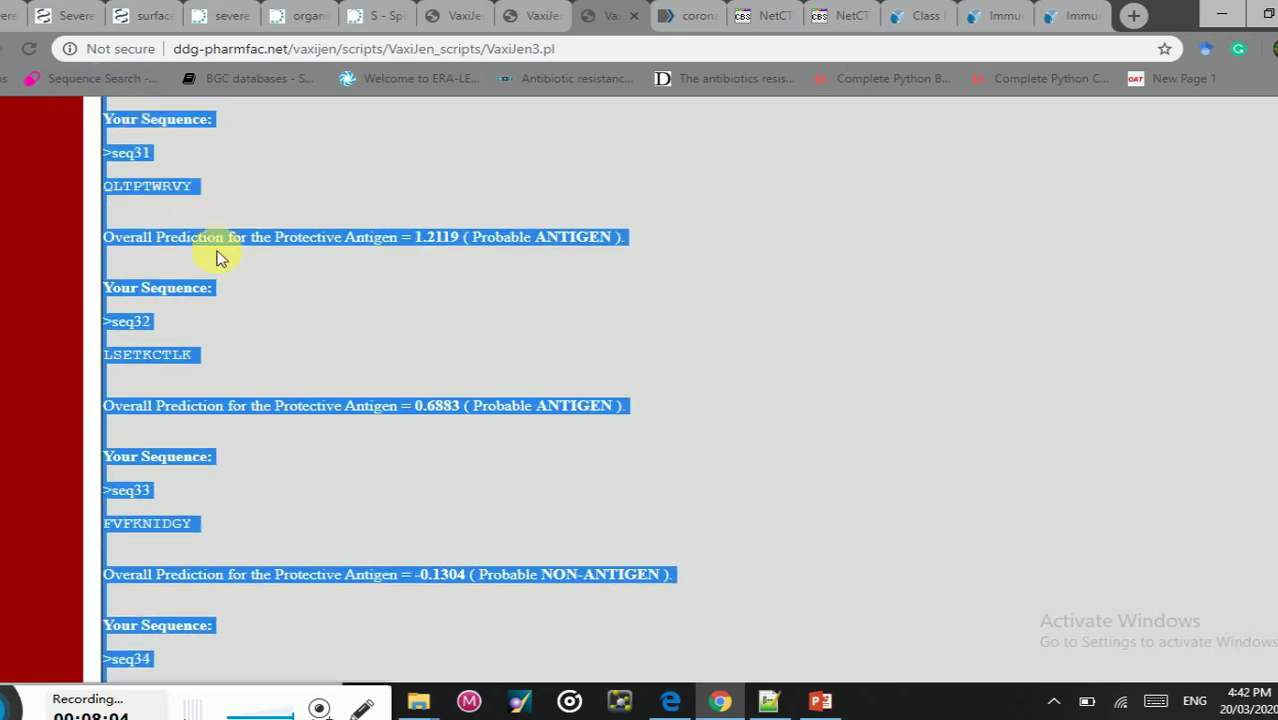
click(766, 700)
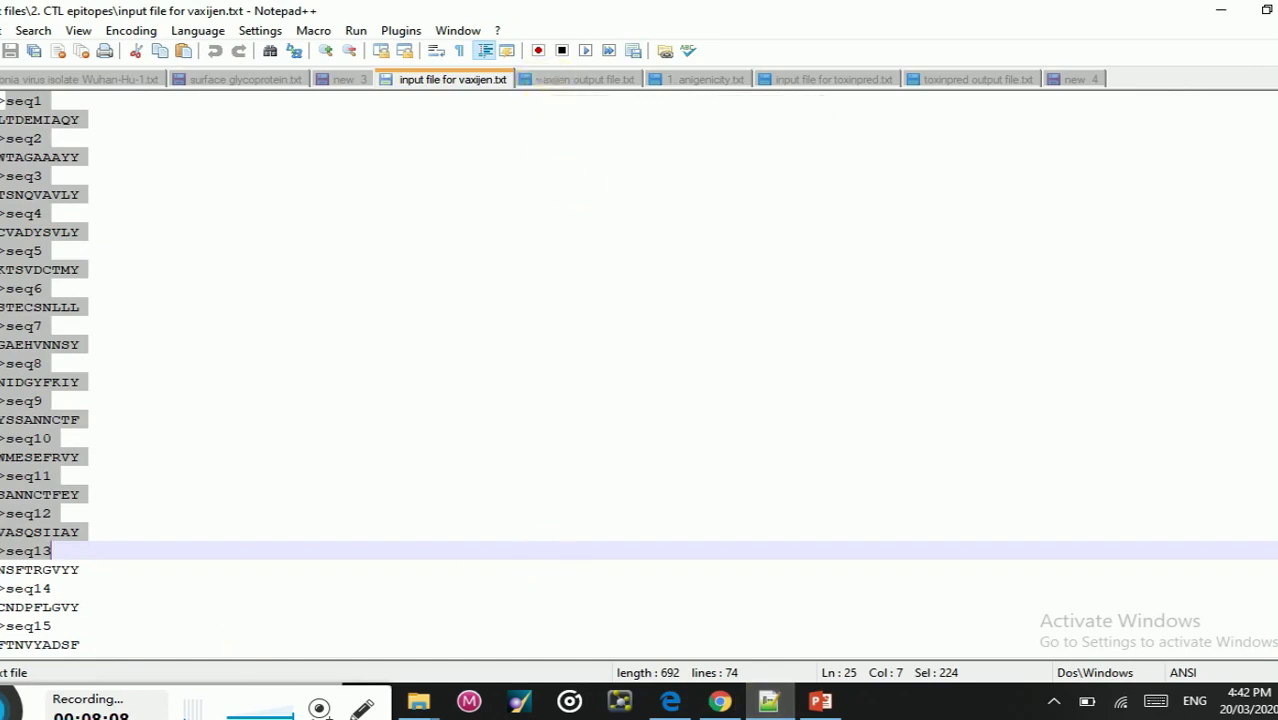
key(ctrl+Tab)
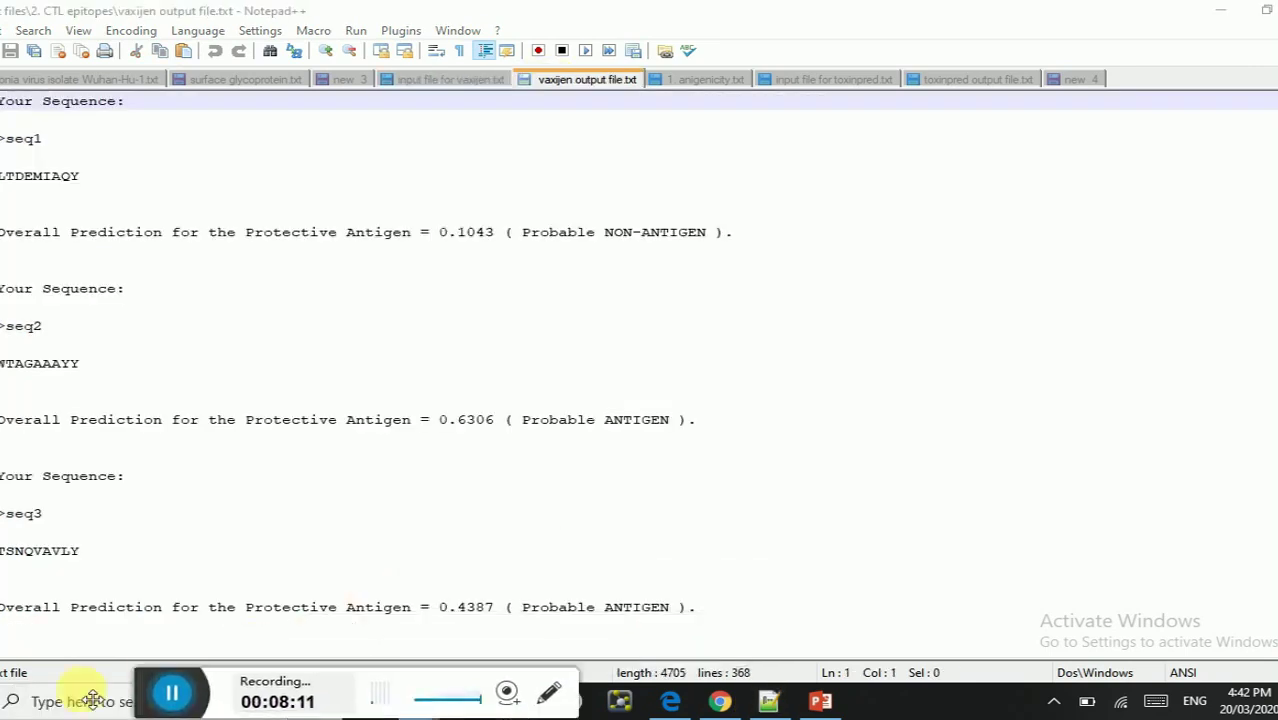
click(712, 708)
key(ctrl+a)
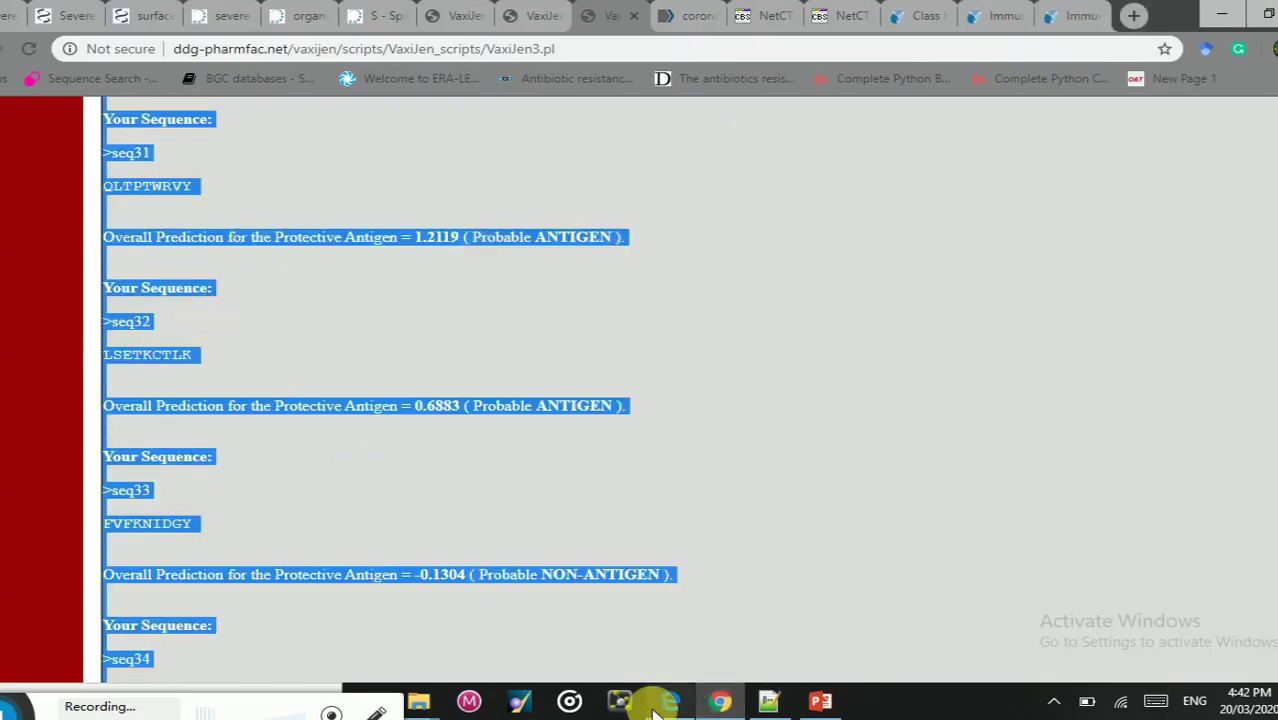
click(768, 701)
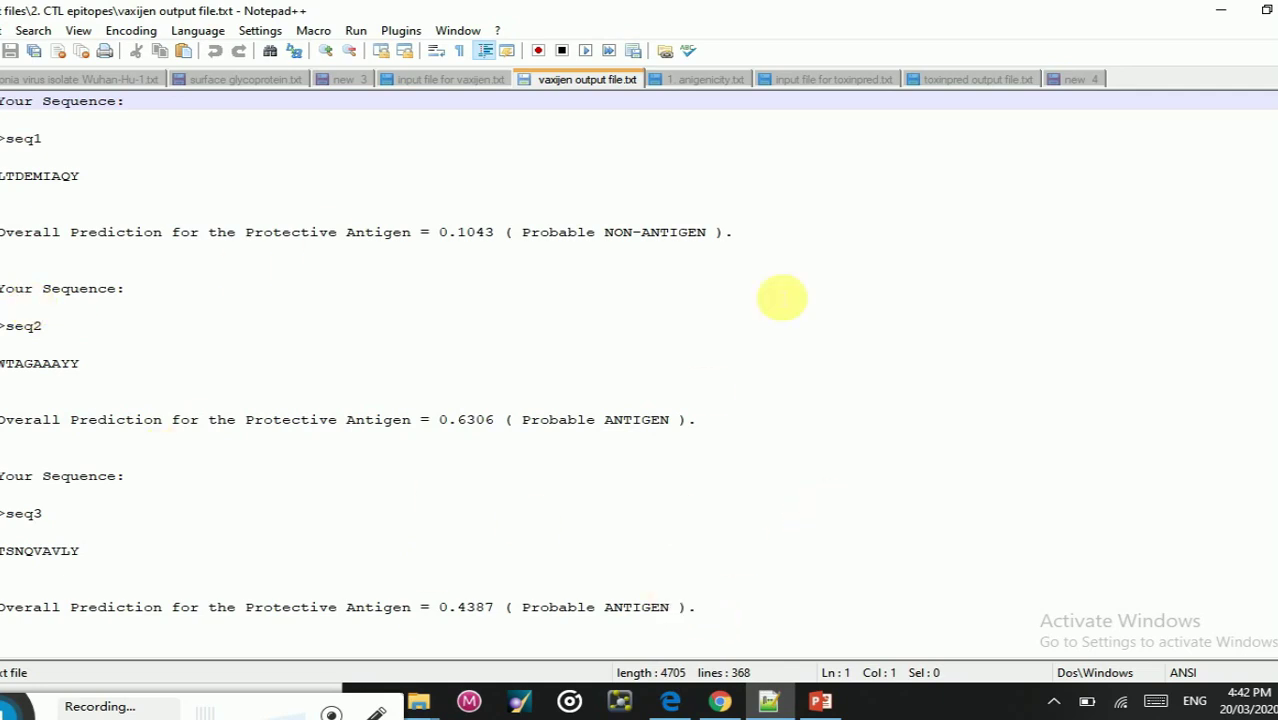
Step: Delete the NON-ANTIGEN entries seq1 and seq4 from vaxijen output file.txt
drag(755, 237, 5, 138)
key(Delete)
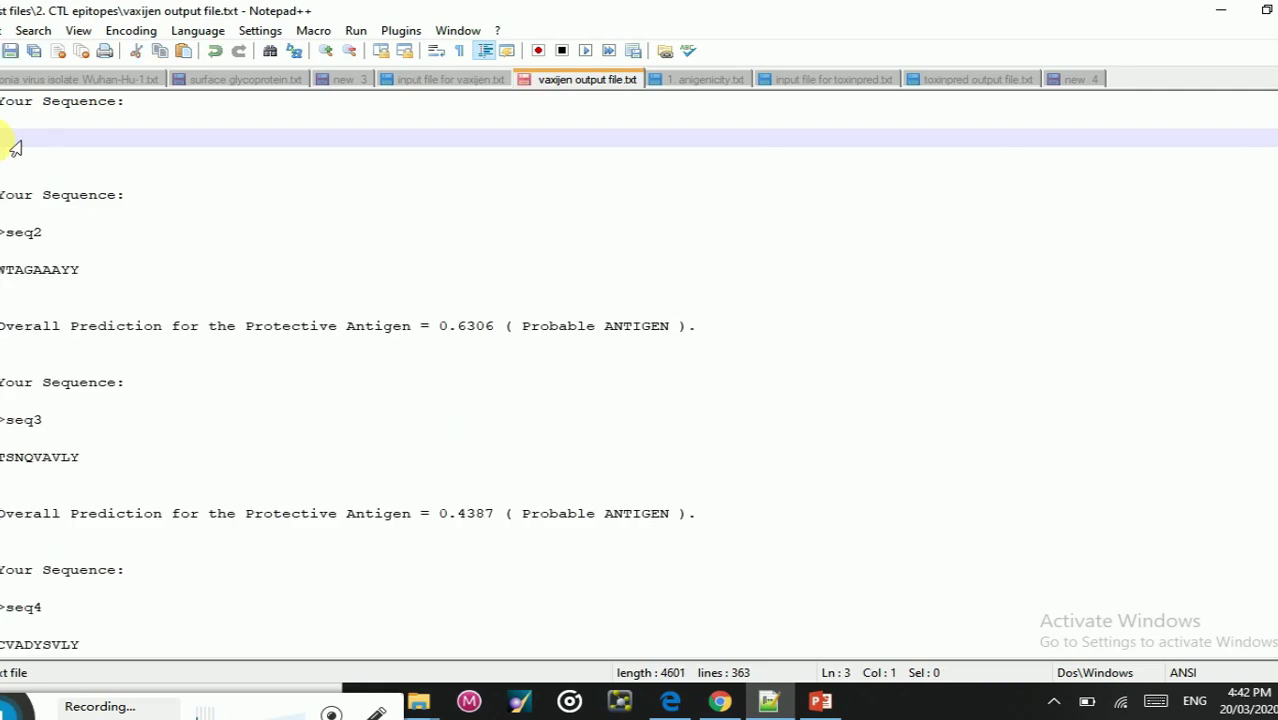
key(Down)
key(Down)
key(Down)
key(Down)
key(Down)
key(Down)
key(Down)
key(Down)
key(Down)
key(Down)
key(Down)
key(Down)
key(Down)
key(Down)
key(Down)
key(Down)
key(Down)
key(Down)
key(Down)
key(Down)
key(Down)
key(Down)
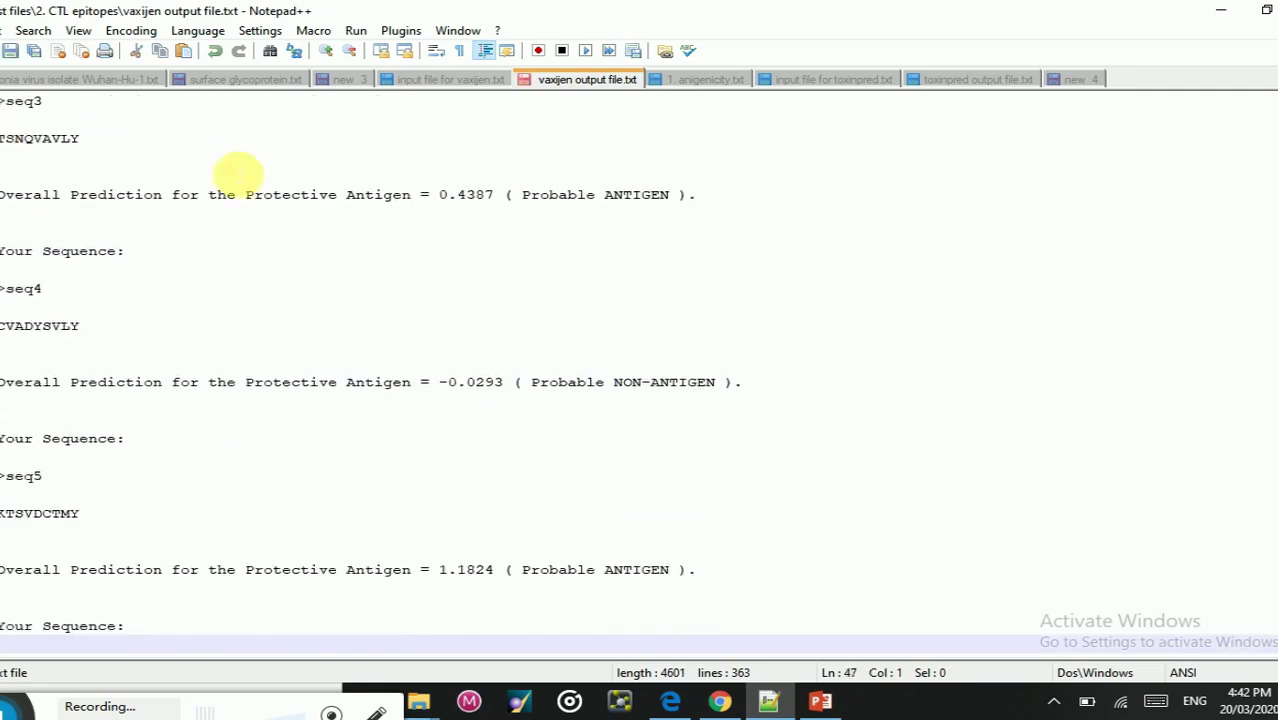
drag(752, 381, 2, 251)
key(Delete)
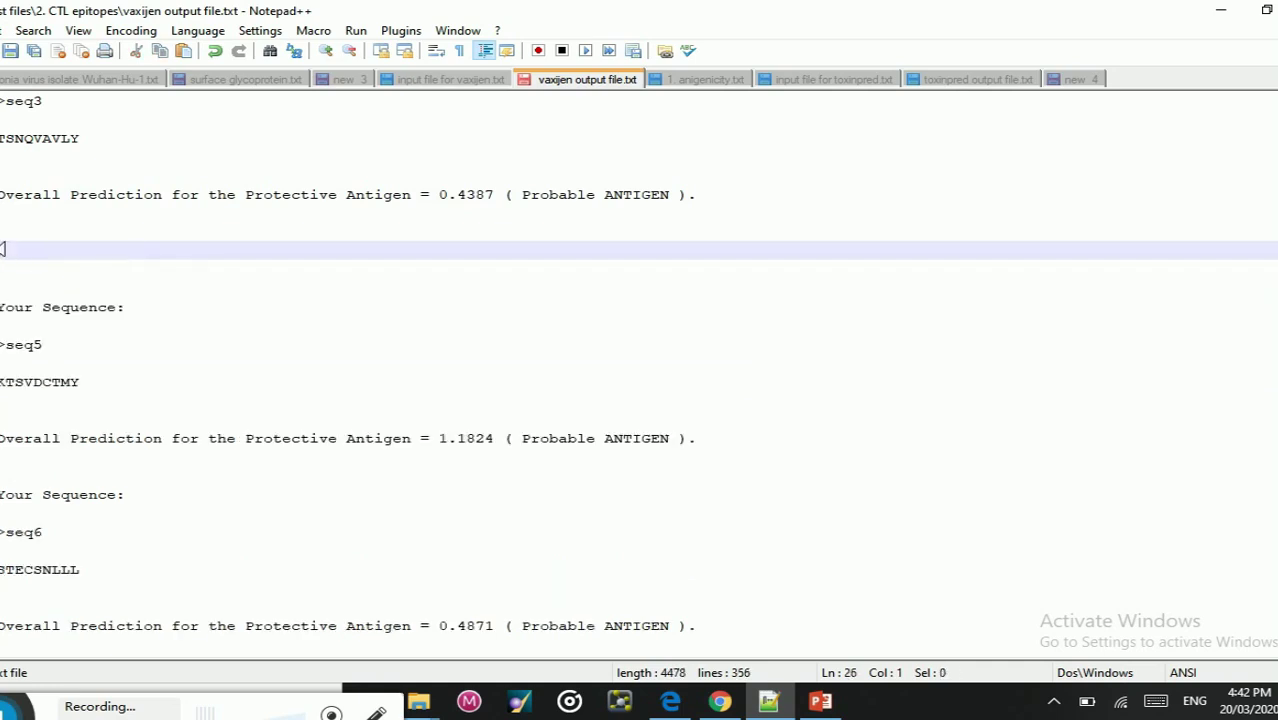
Step: Look through the remaining predictions, then open 1. anigenicity.txt and review its ANTIGEN-only entries
key(Down)
key(Down)
key(Down)
key(Down)
key(Down)
key(Down)
key(Down)
key(Down)
key(Down)
key(Down)
key(Down)
key(Down)
key(Down)
key(Down)
key(Down)
key(Down)
key(Down)
key(Down)
key(Down)
key(Down)
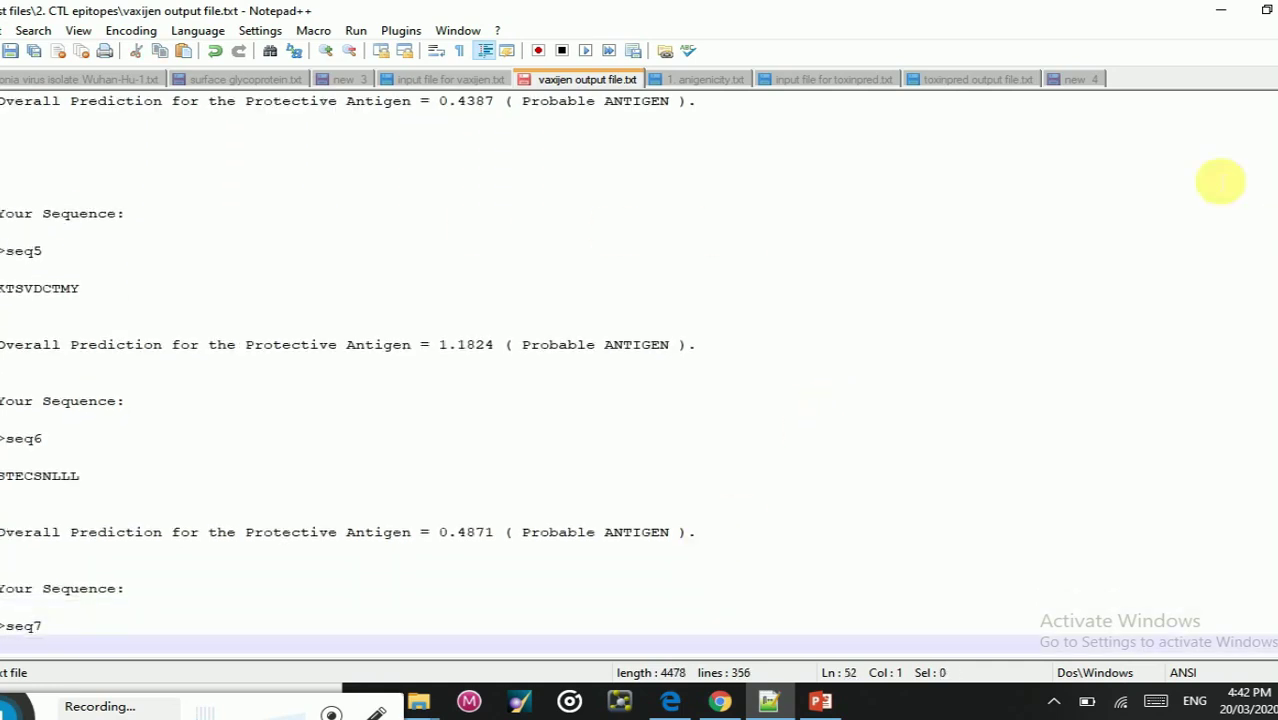
click(683, 80)
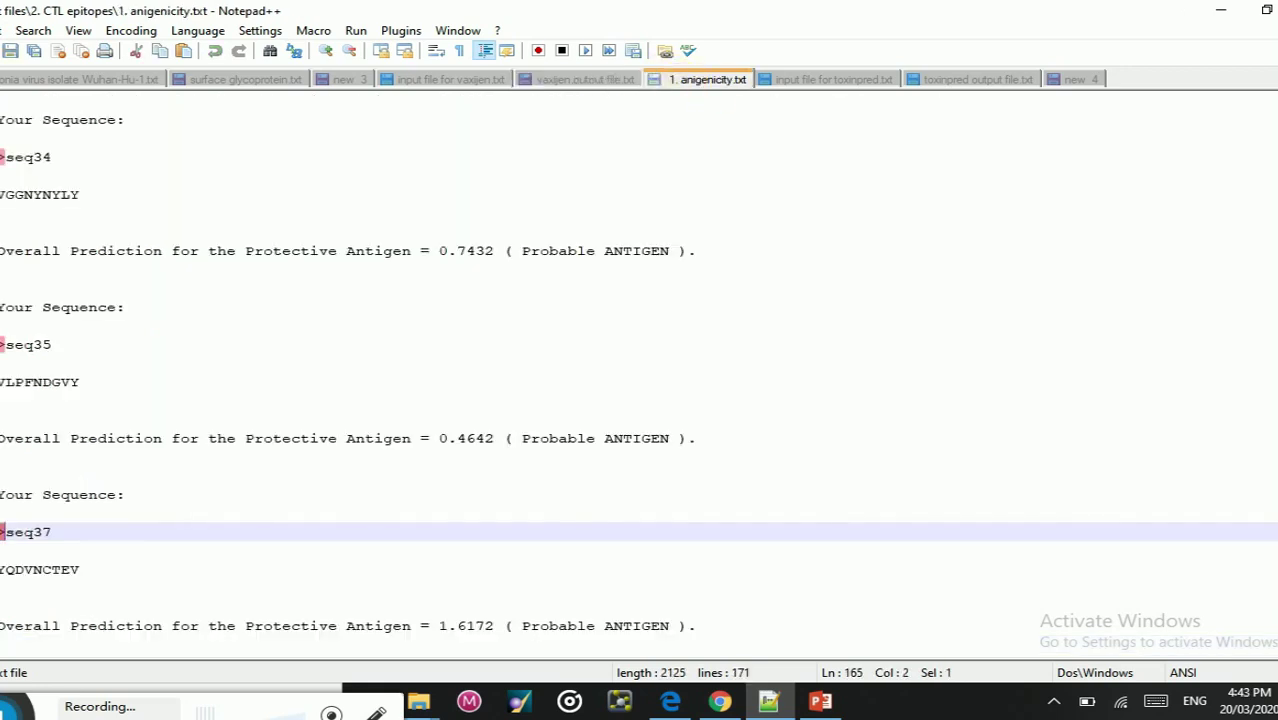
scroll(638, 385, up, 20)
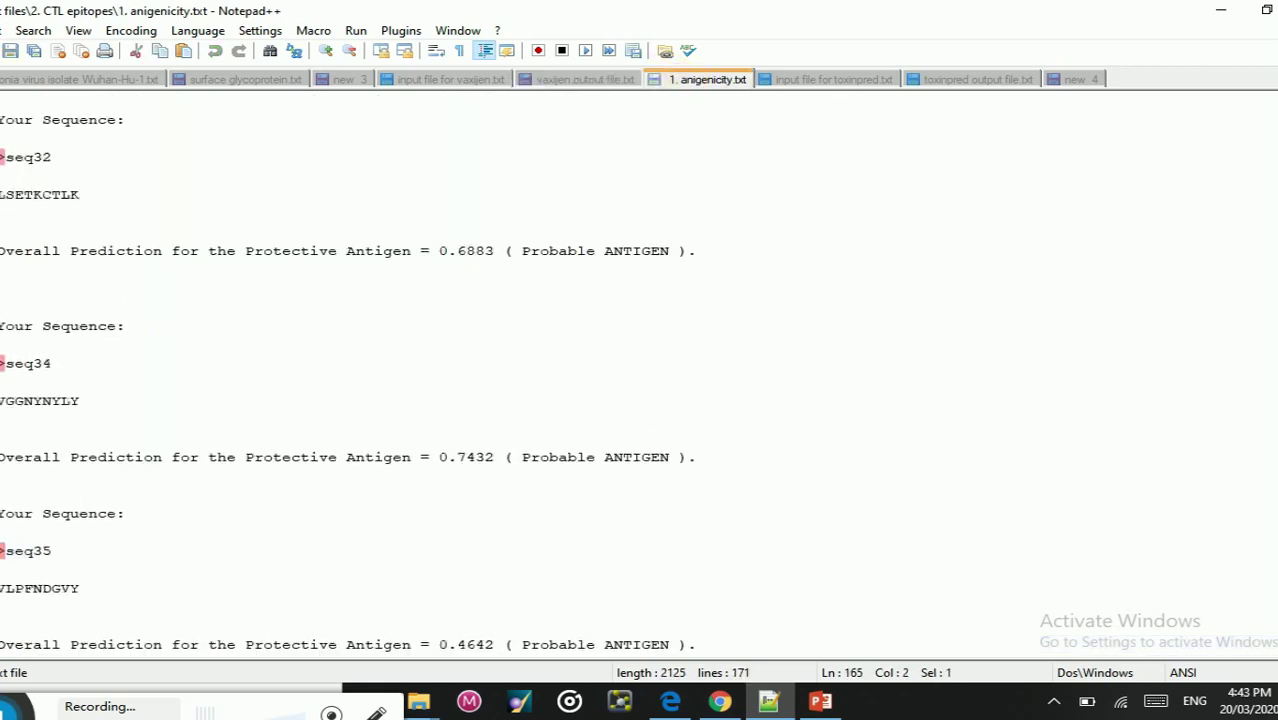
scroll(638, 385, down, 20)
scroll(638, 385, down, 9)
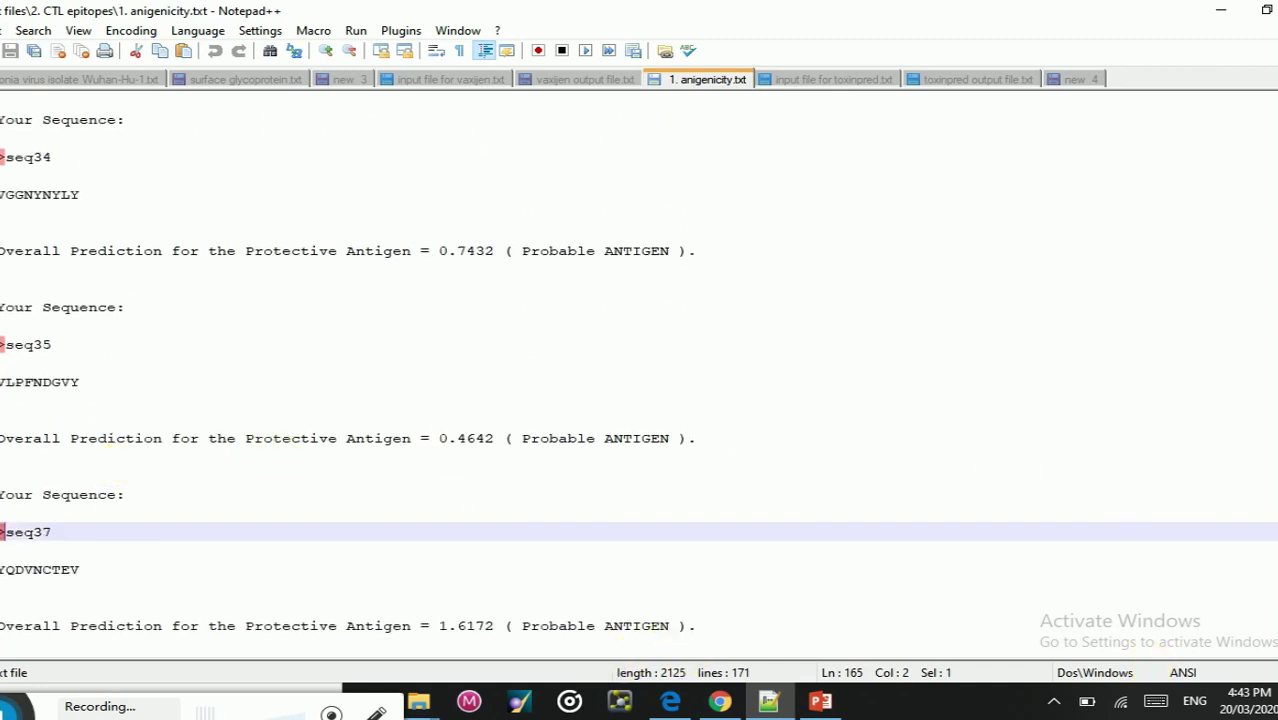
scroll(1268, 250, up, 20)
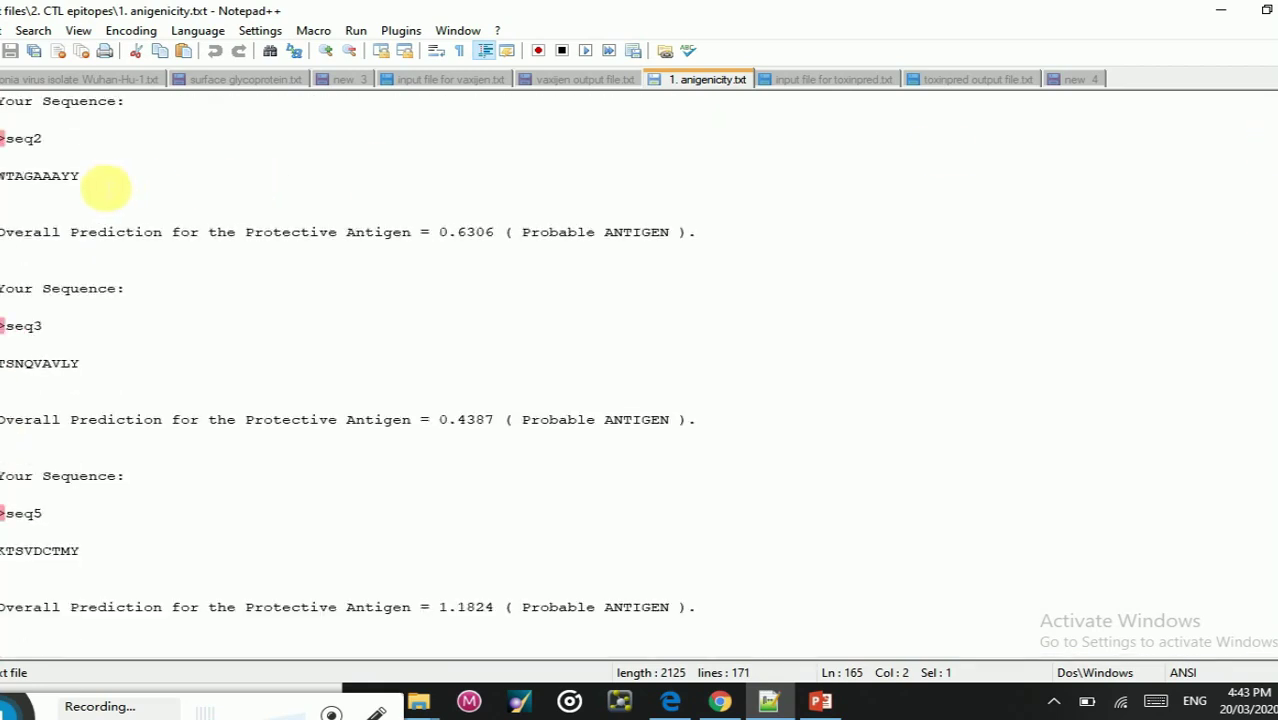
Step: Highlight the seq2 header and its peptide WTAGAAAYY in 1. anigenicity.txt
drag(80, 177, 3, 140)
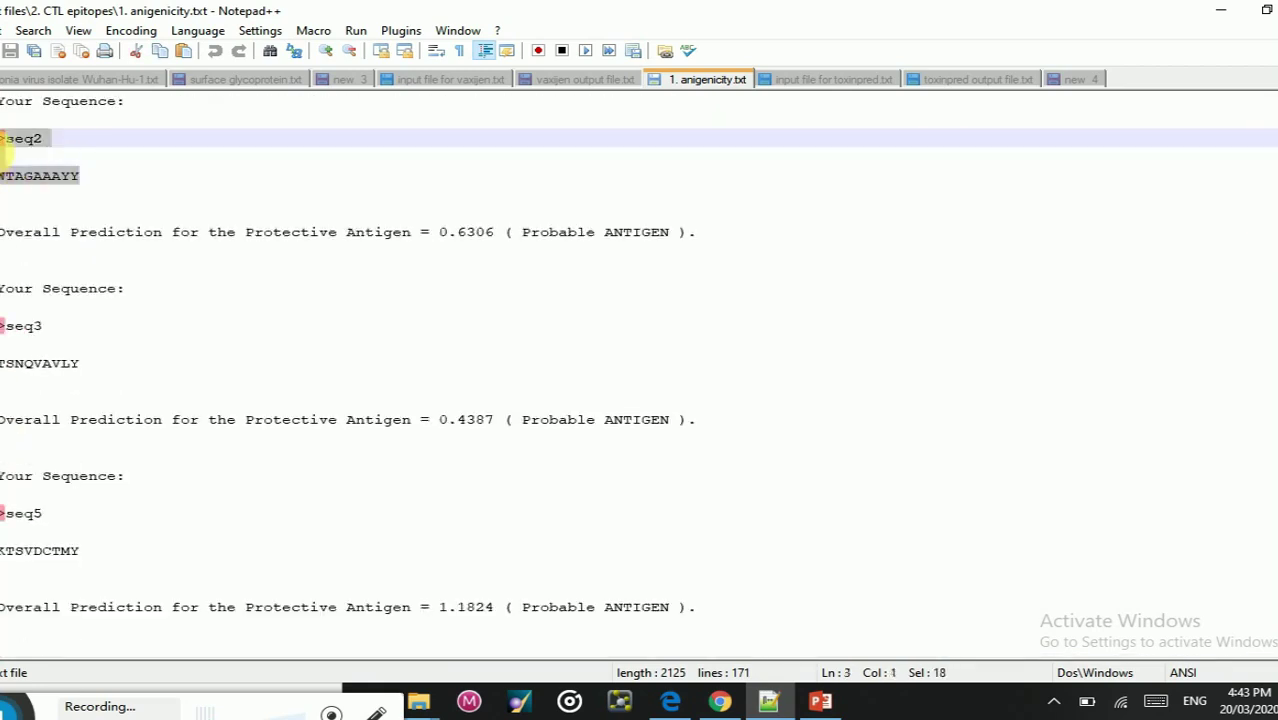
click(191, 160)
drag(105, 177, 20, 138)
Step: Open input file for toxinpred.txt, check the seq1 to seq3 header numbering, and copy all of its FASTA entries
click(815, 82)
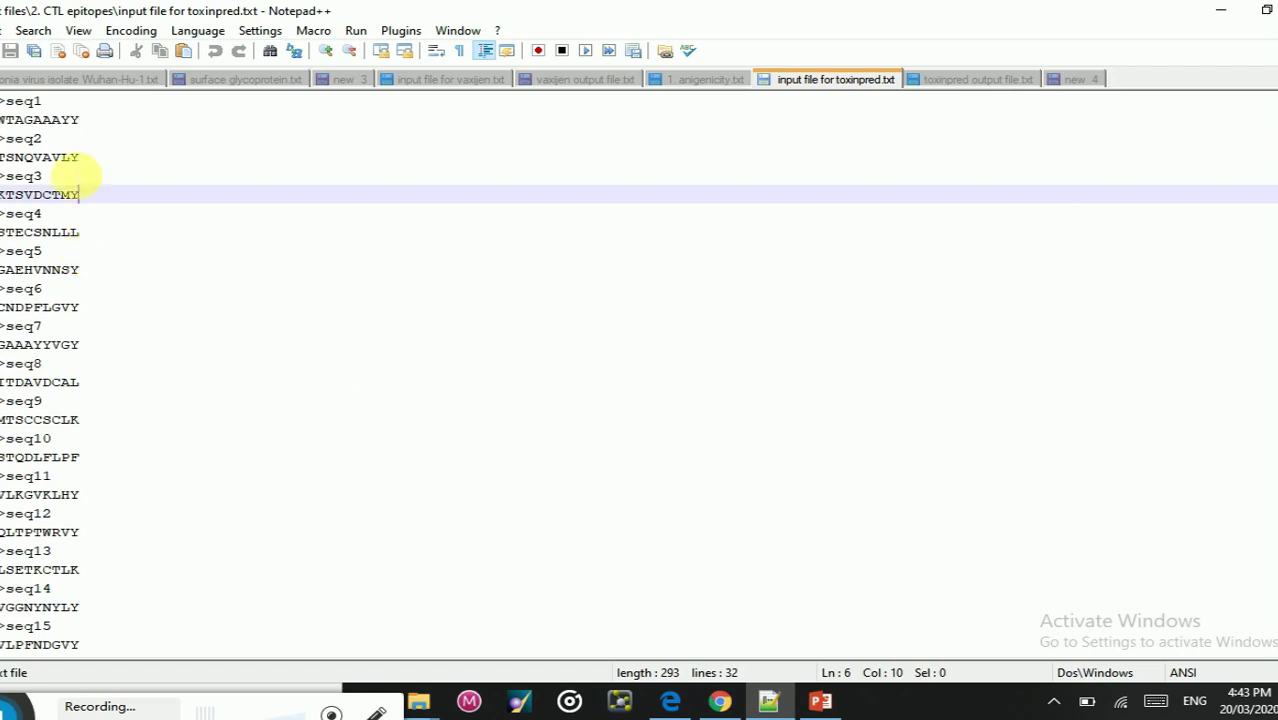
drag(45, 101, 2, 101)
click(24, 139)
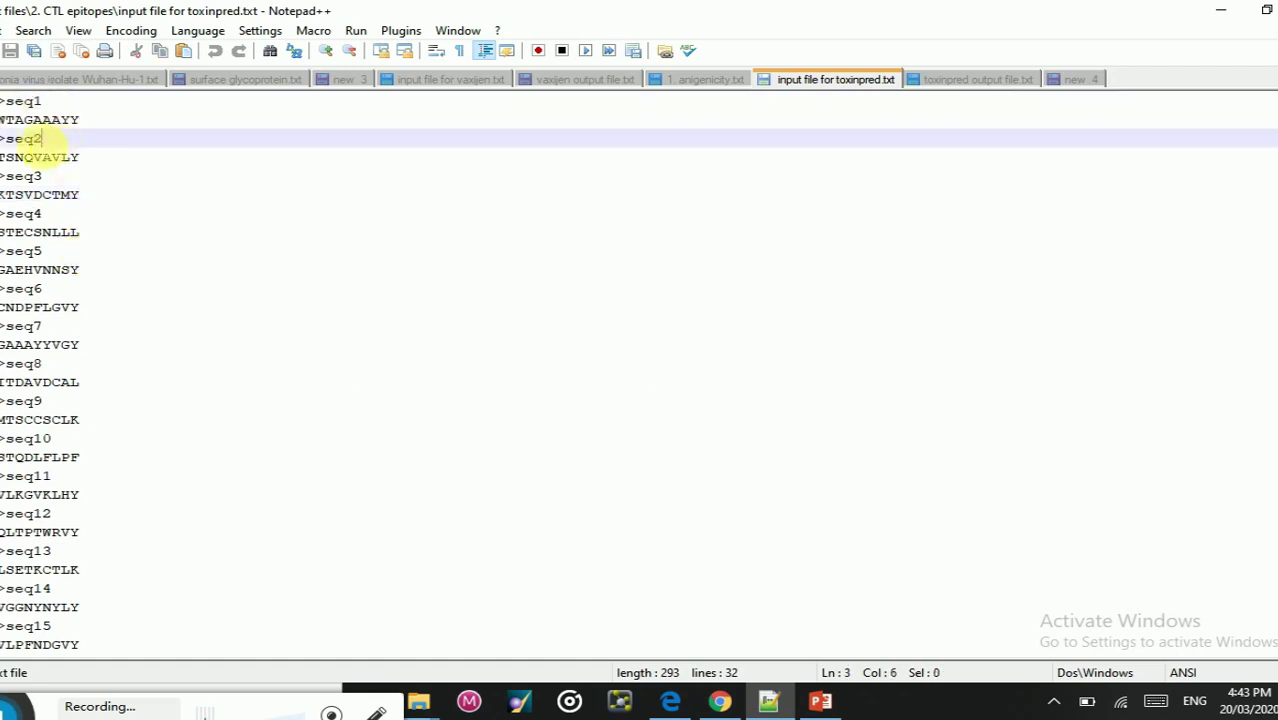
drag(70, 180, 14, 180)
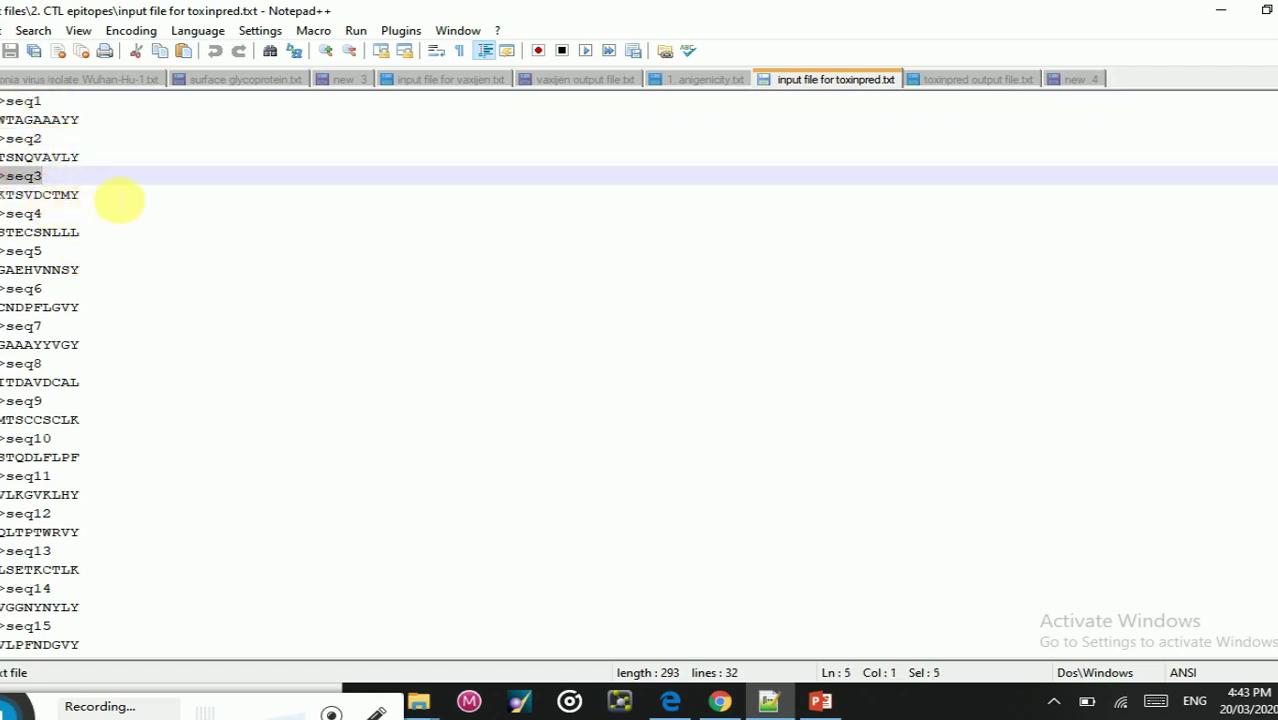
click(121, 199)
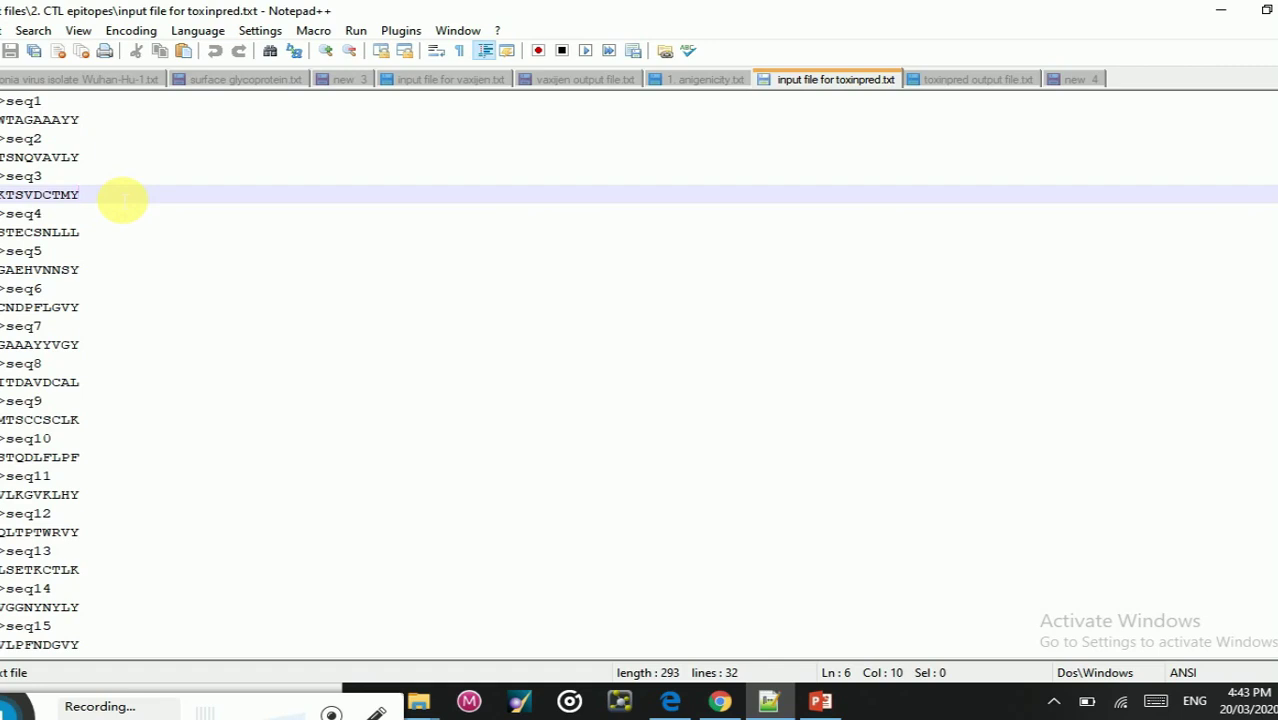
key(ctrl+a)
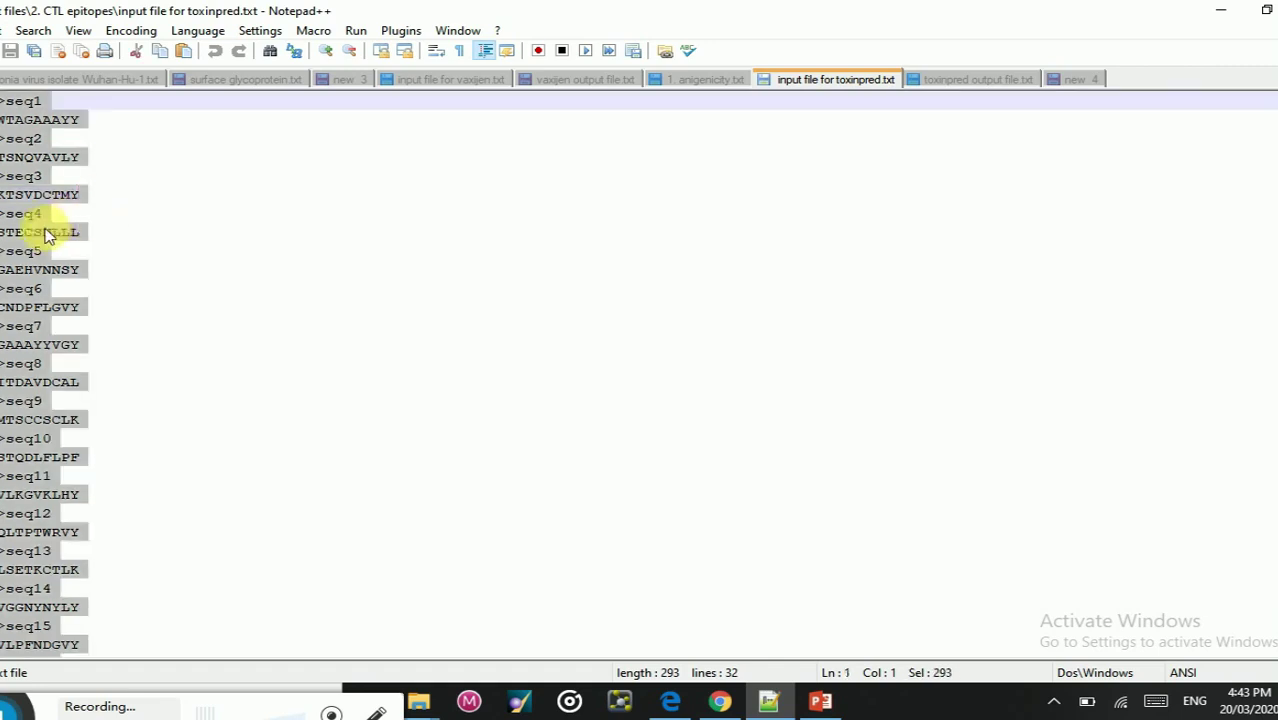
Step: Switch to Chrome, search for toxinpred and open the ToxinPred site at crdd.osdd.net/raghava/toxinpred/ in a new tab
click(716, 701)
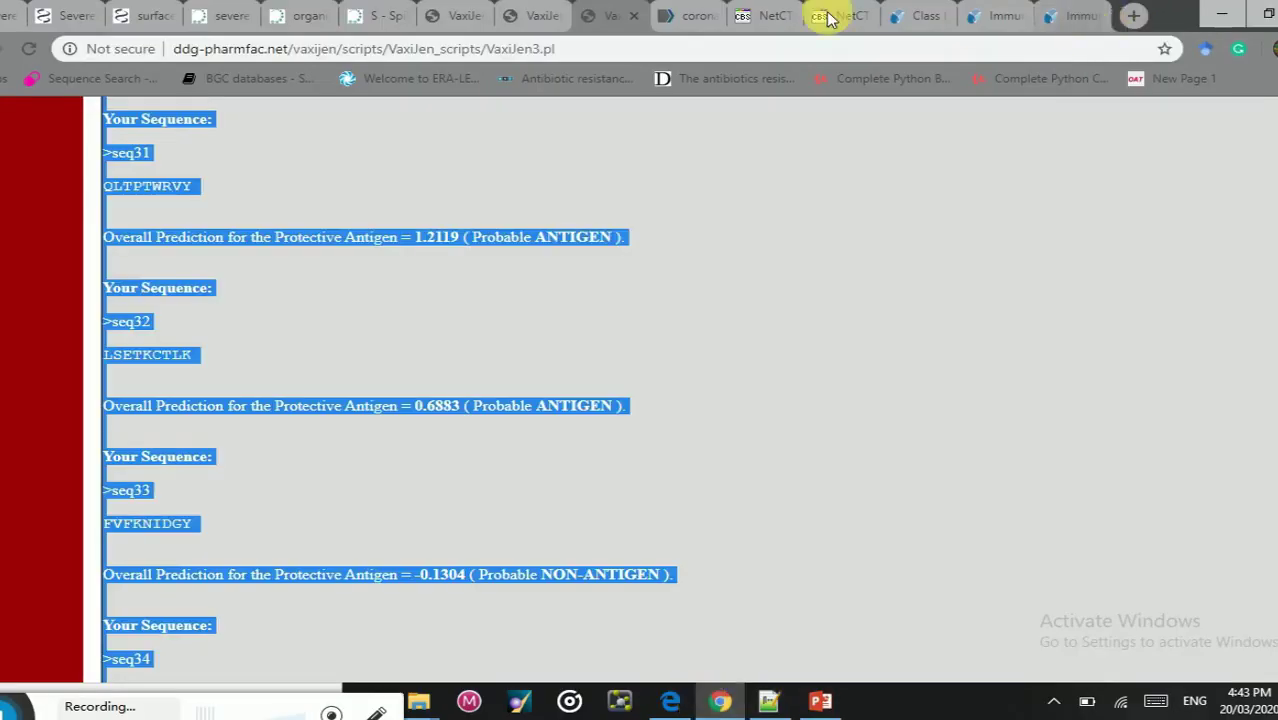
click(1133, 18)
text(toxi)
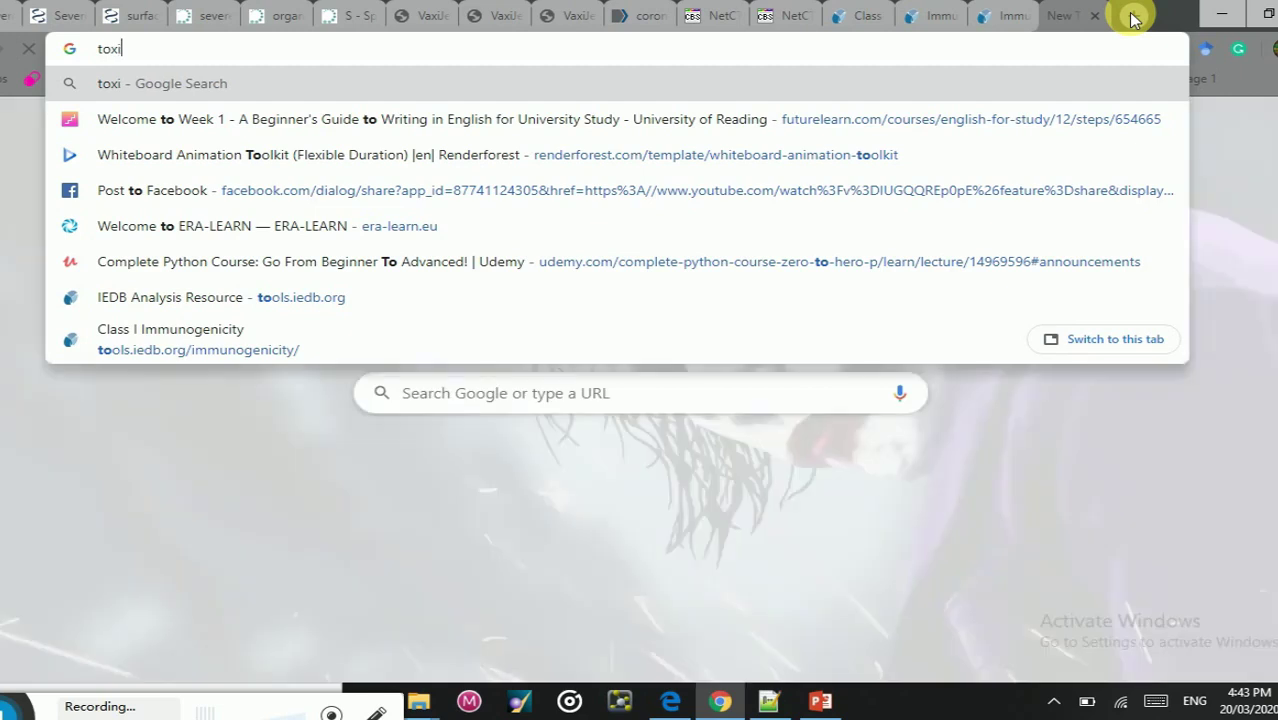
text(npred)
key(Return)
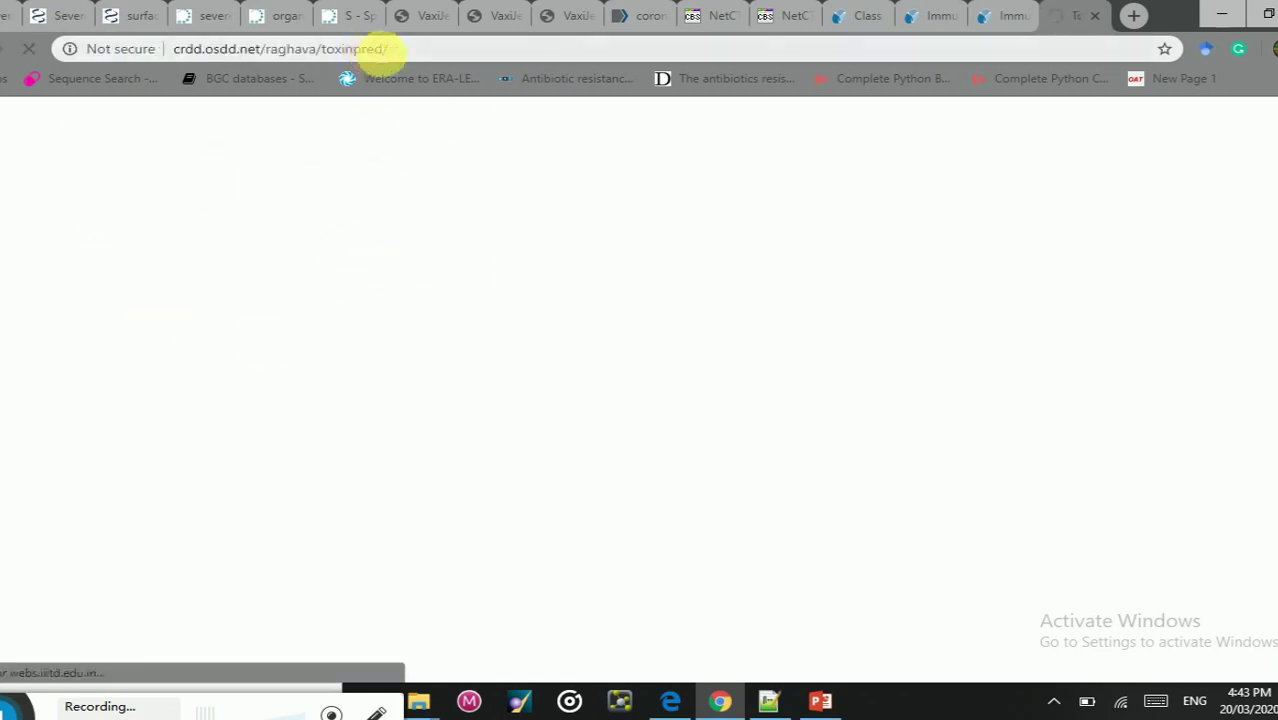
drag(392, 49, 163, 49)
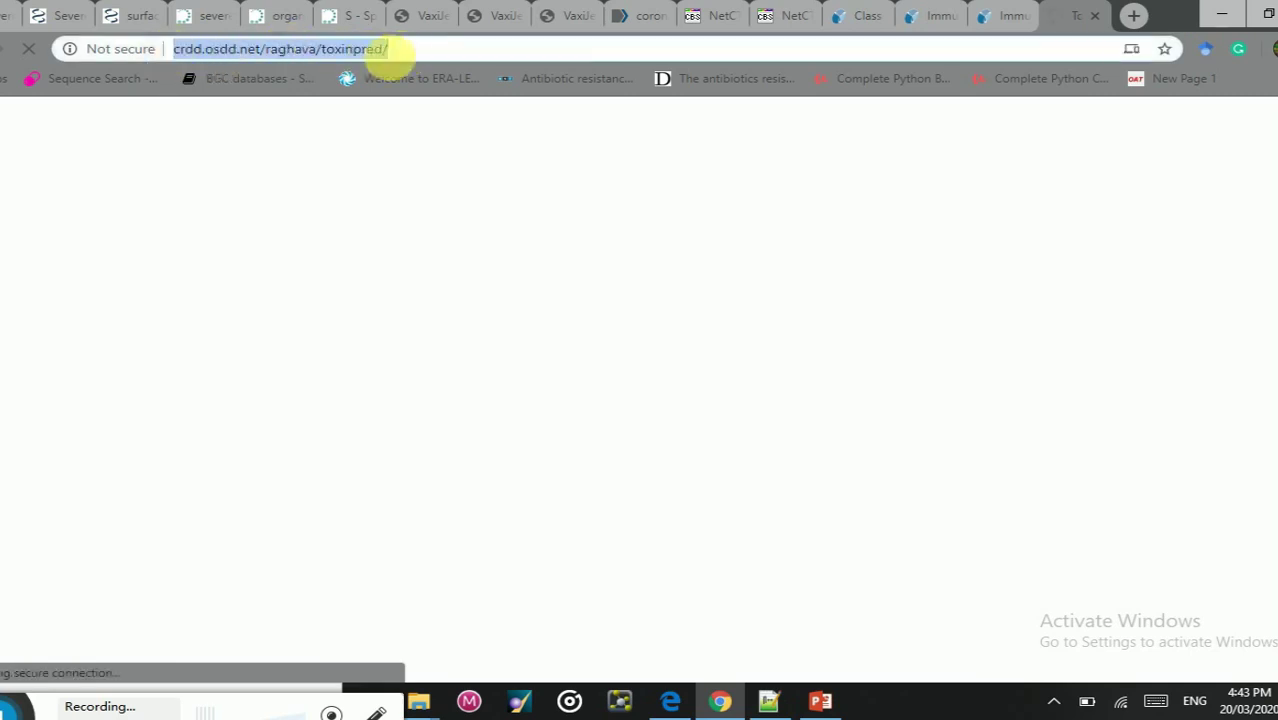
click(428, 48)
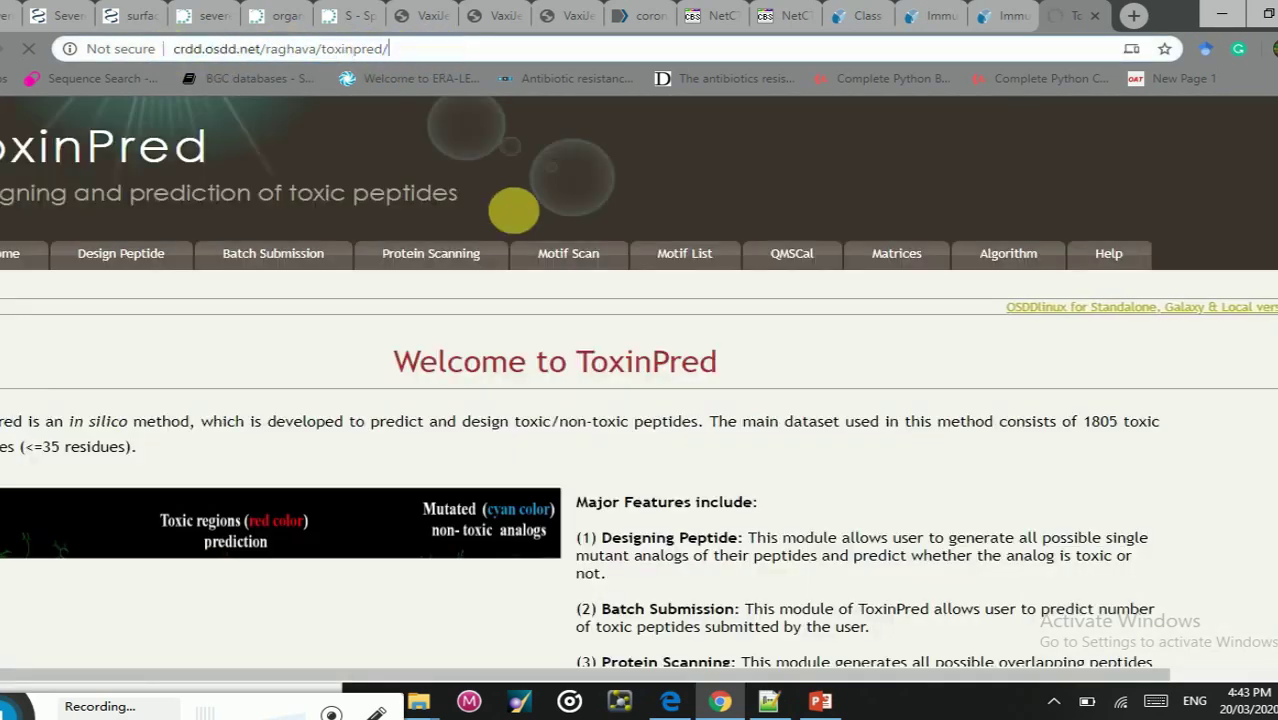
Step: Open ToxinPred's Batch Submission form and paste the copied FASTA peptides into the peptide sequence box
click(257, 262)
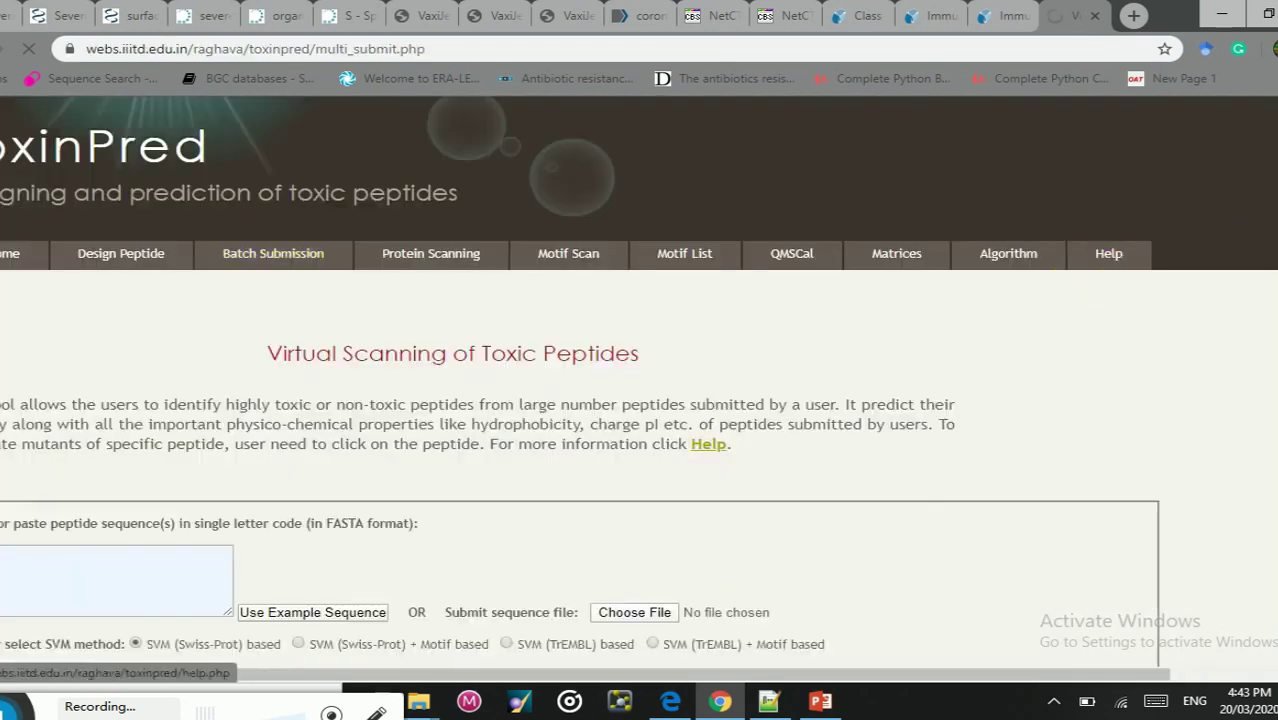
scroll(708, 444, down, 3)
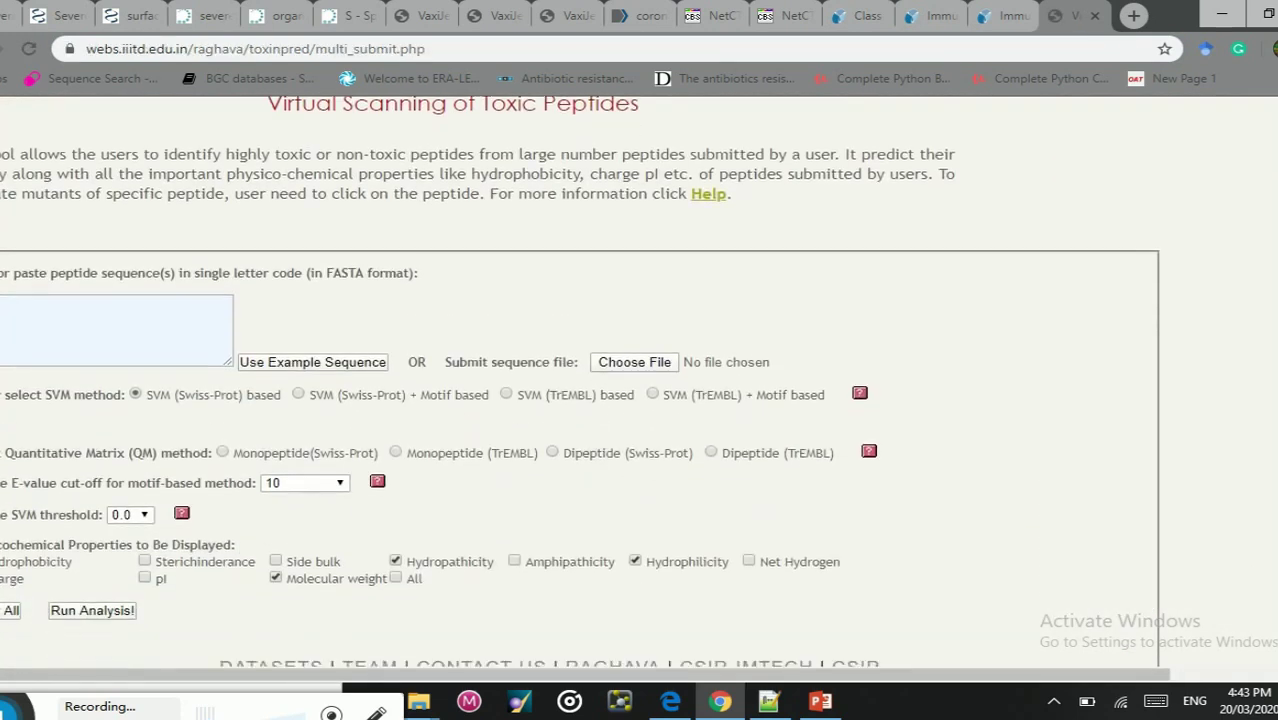
scroll(1258, 476, down, 1)
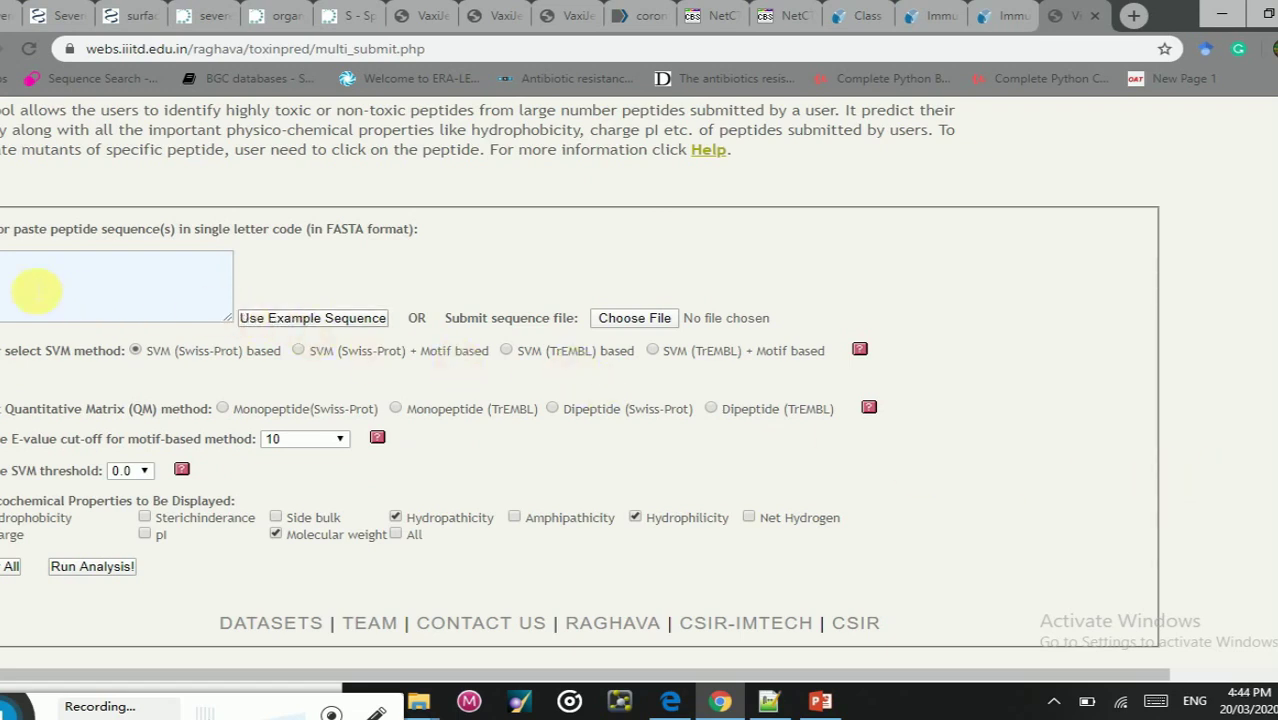
click(10, 279)
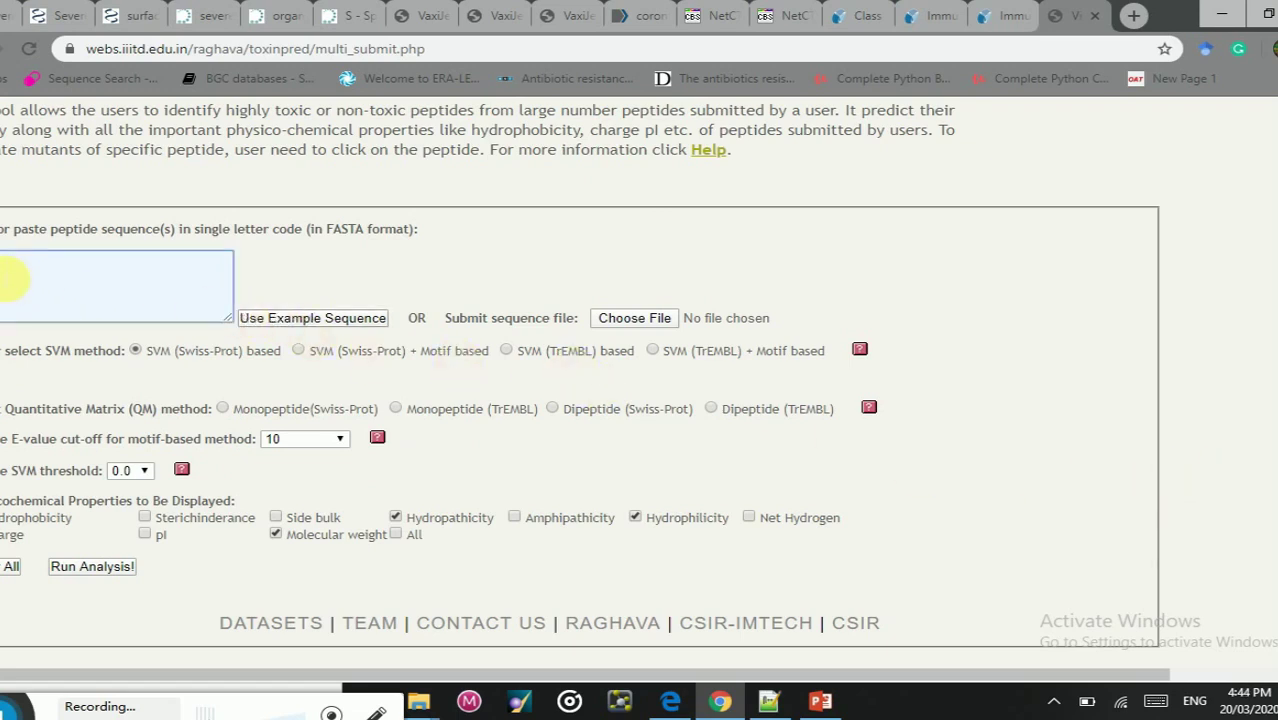
key(ctrl+v)
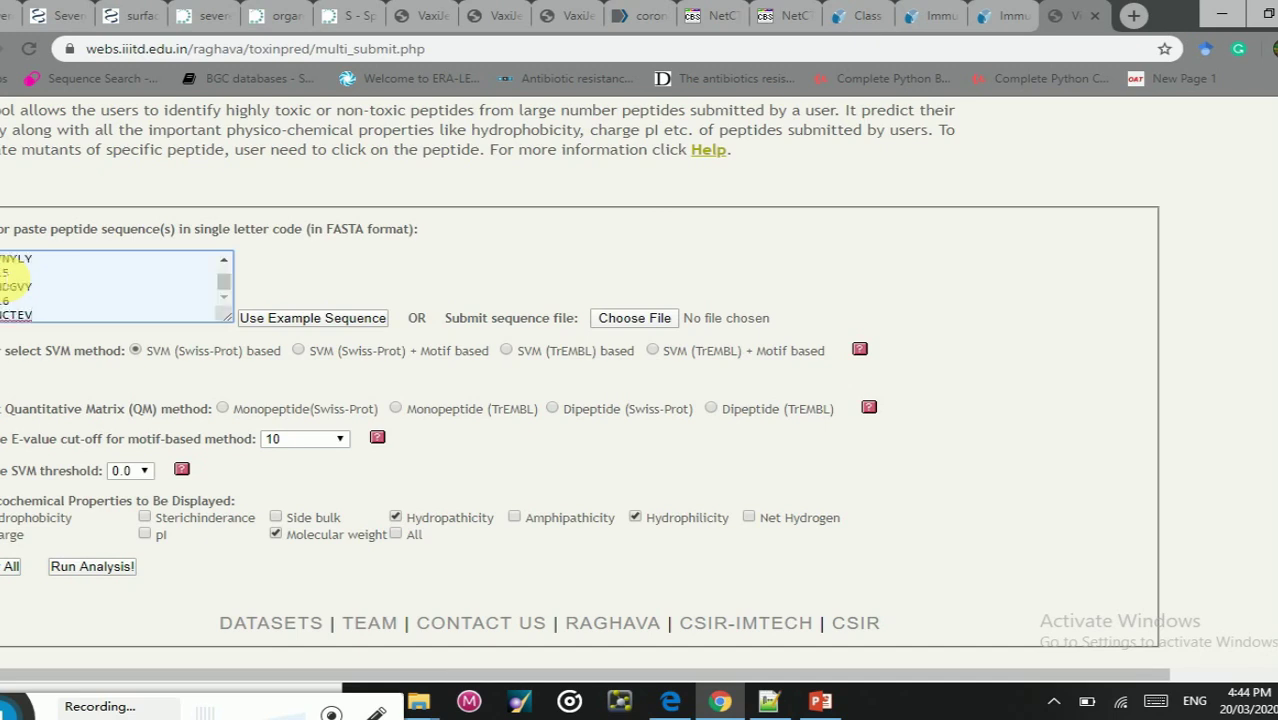
Step: Run the ToxinPred analysis on the pasted peptides, then switch to Notepad++ and open toxinpred output file.txt
drag(224, 287, 224, 275)
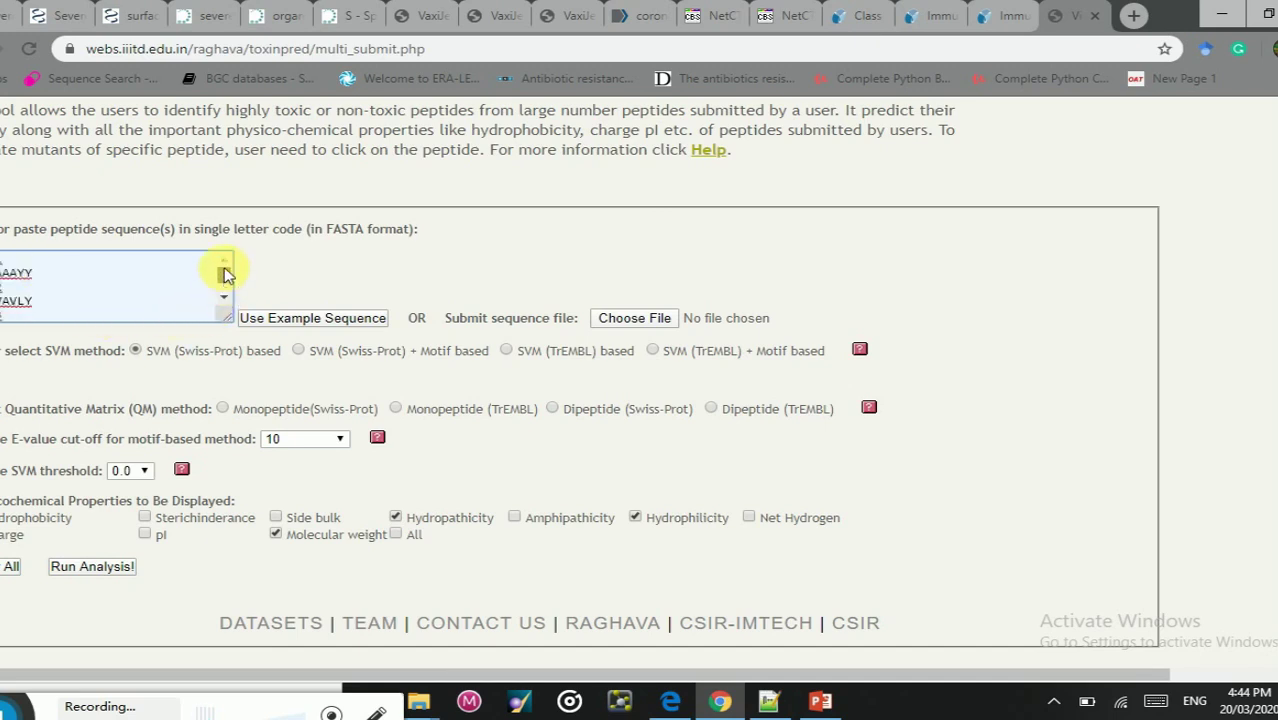
click(80, 567)
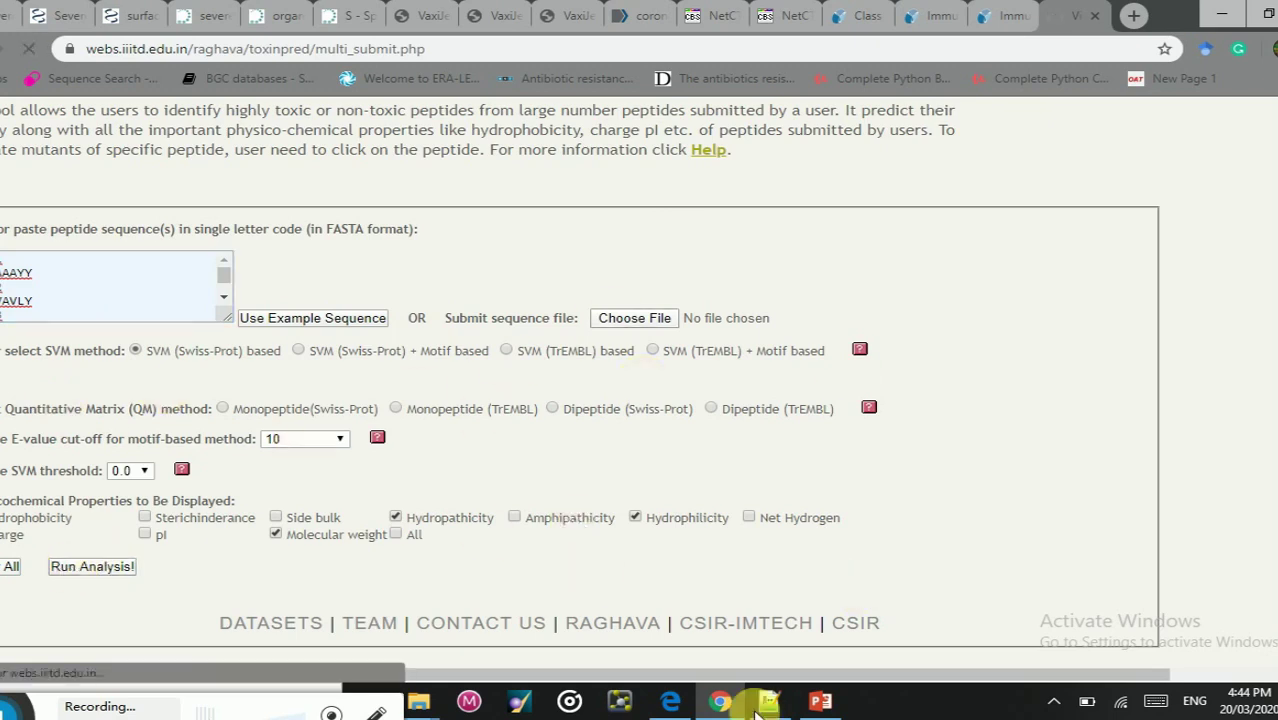
mouse_move(770, 705)
click(778, 610)
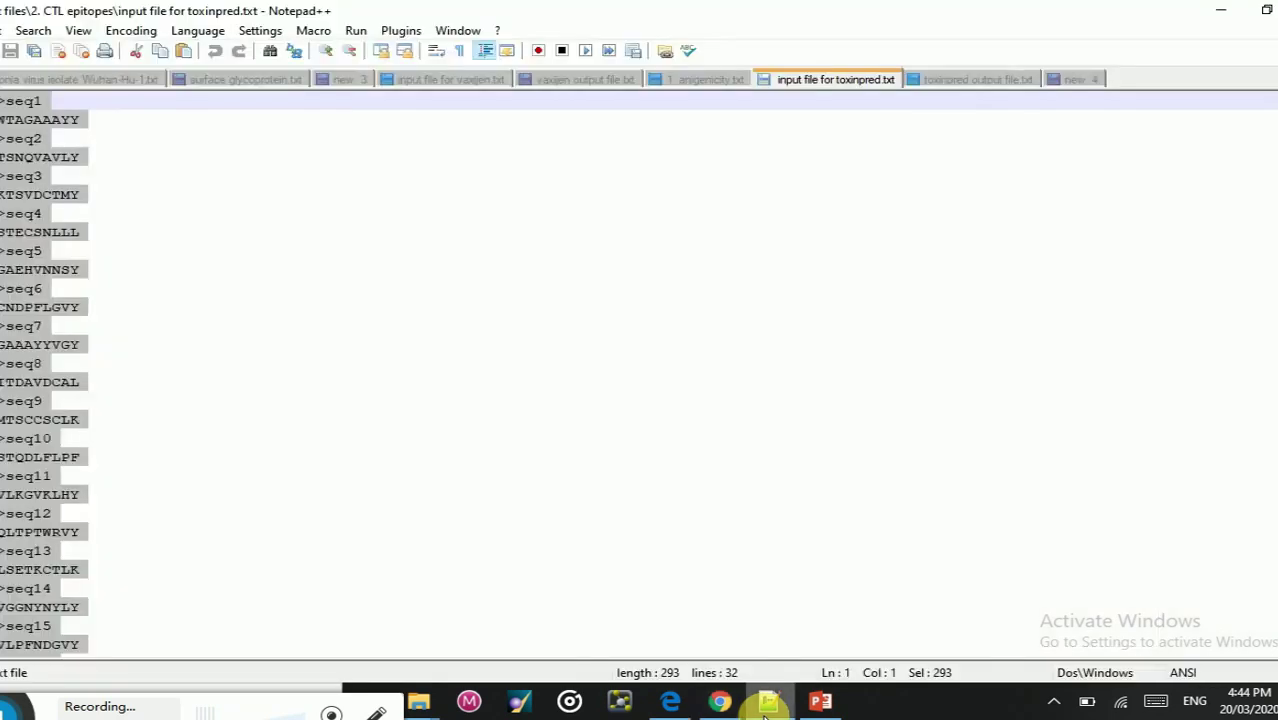
click(975, 79)
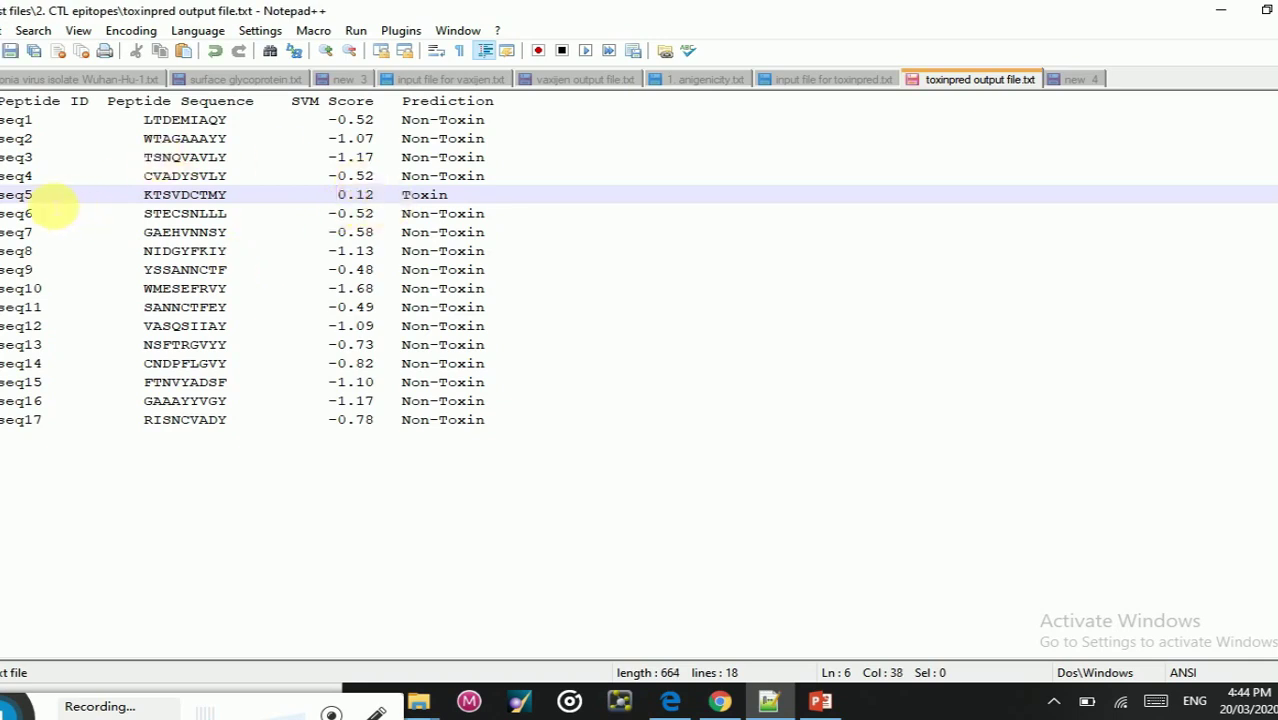
Step: Delete the toxin-predicted seq5 row with peptide KTSVDCTMY, including its empty line, from toxinpred output file.txt
drag(470, 200, 15, 200)
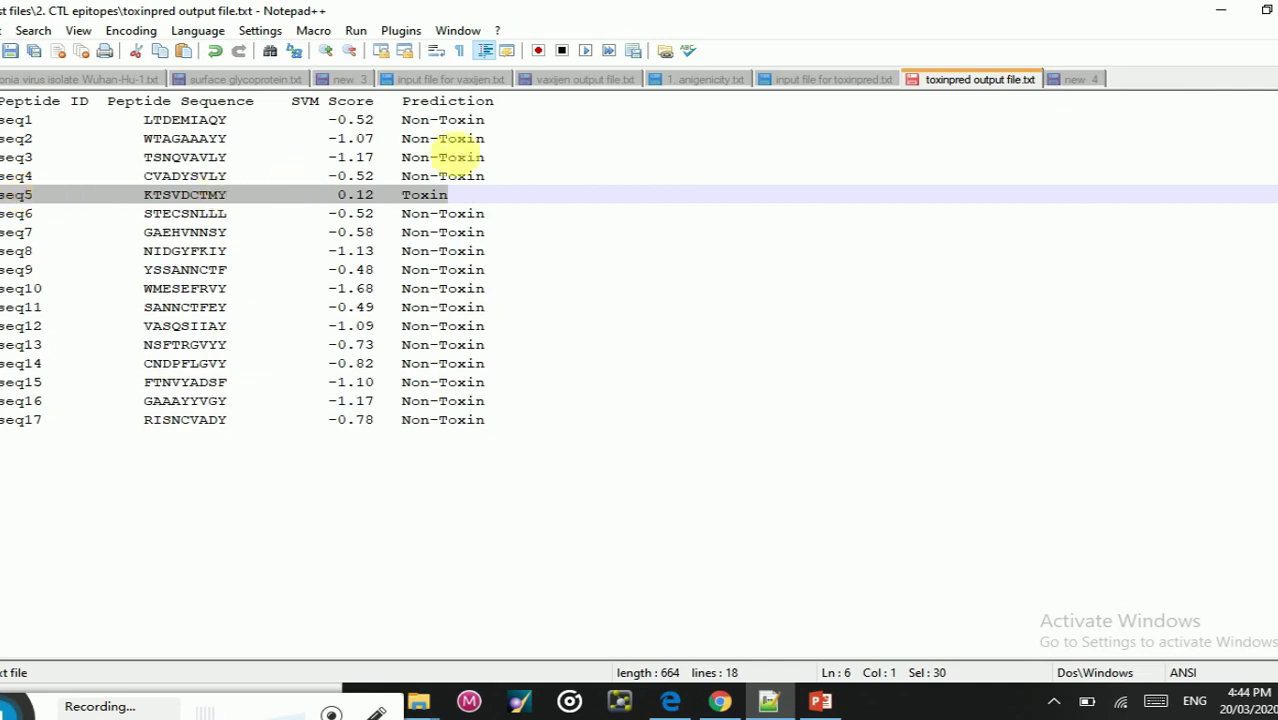
drag(497, 176, 402, 158)
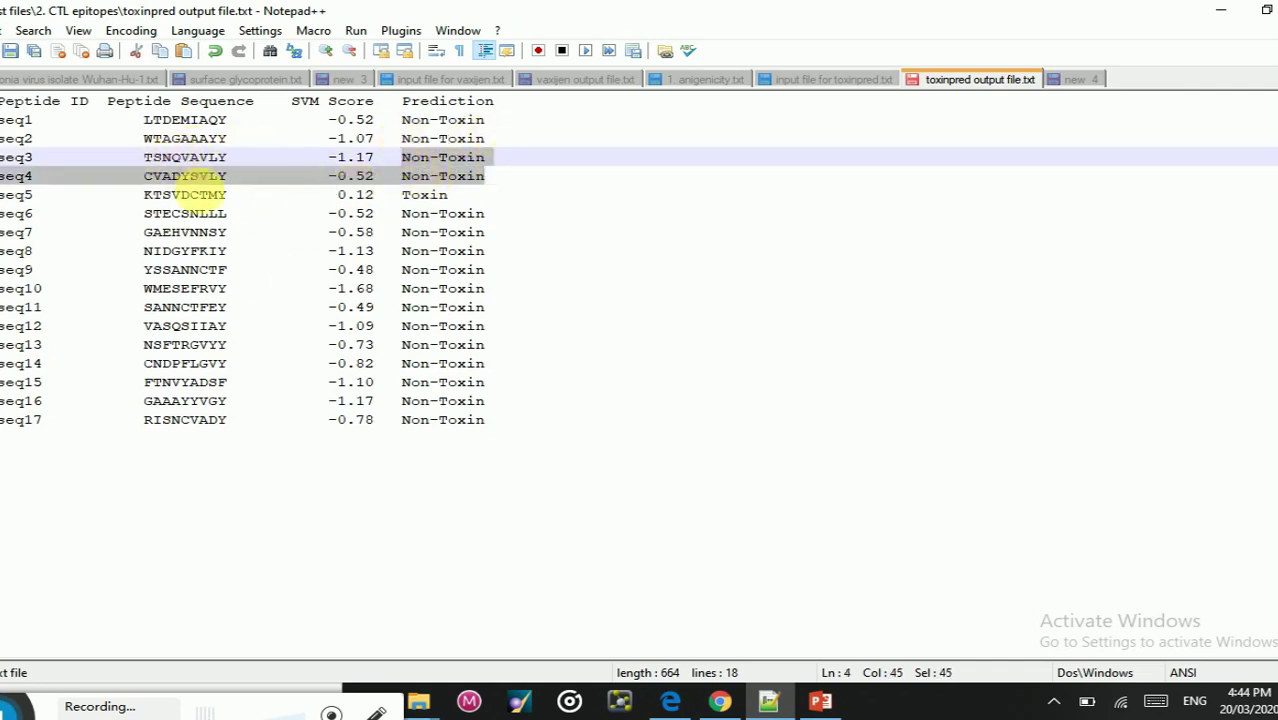
double_click(450, 195)
drag(450, 195, 15, 195)
key(BackSpace)
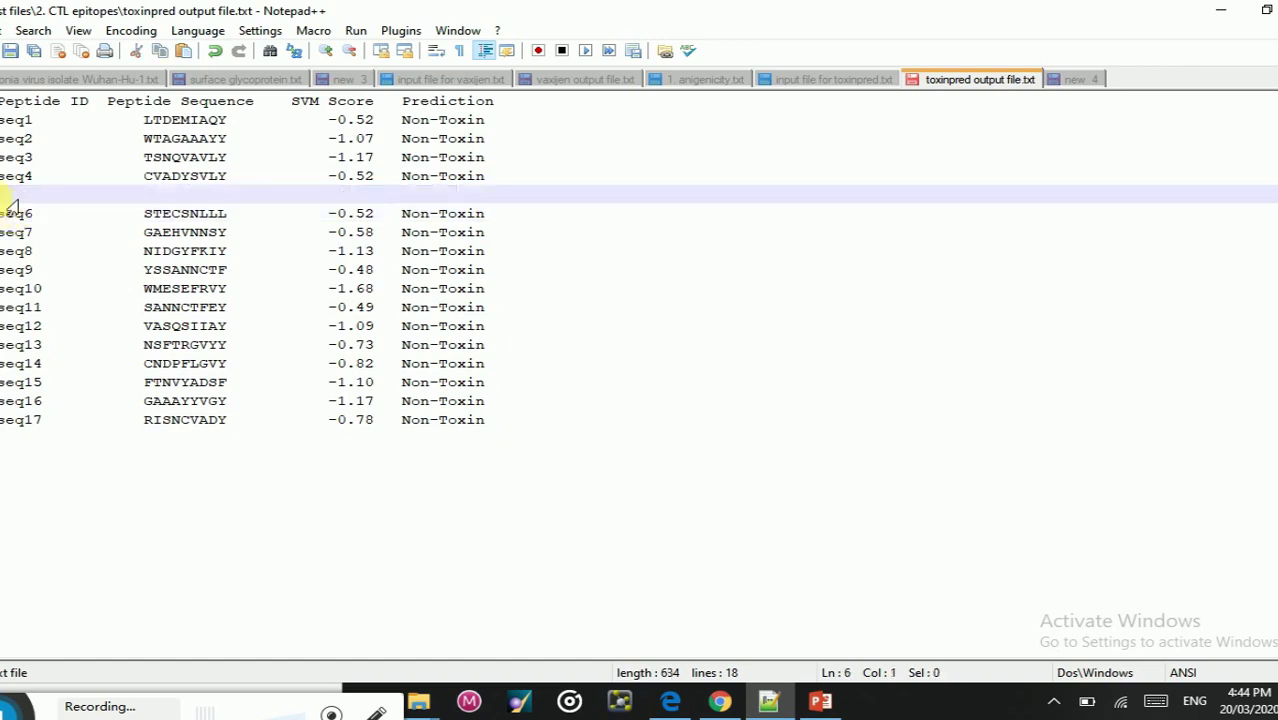
key(BackSpace)
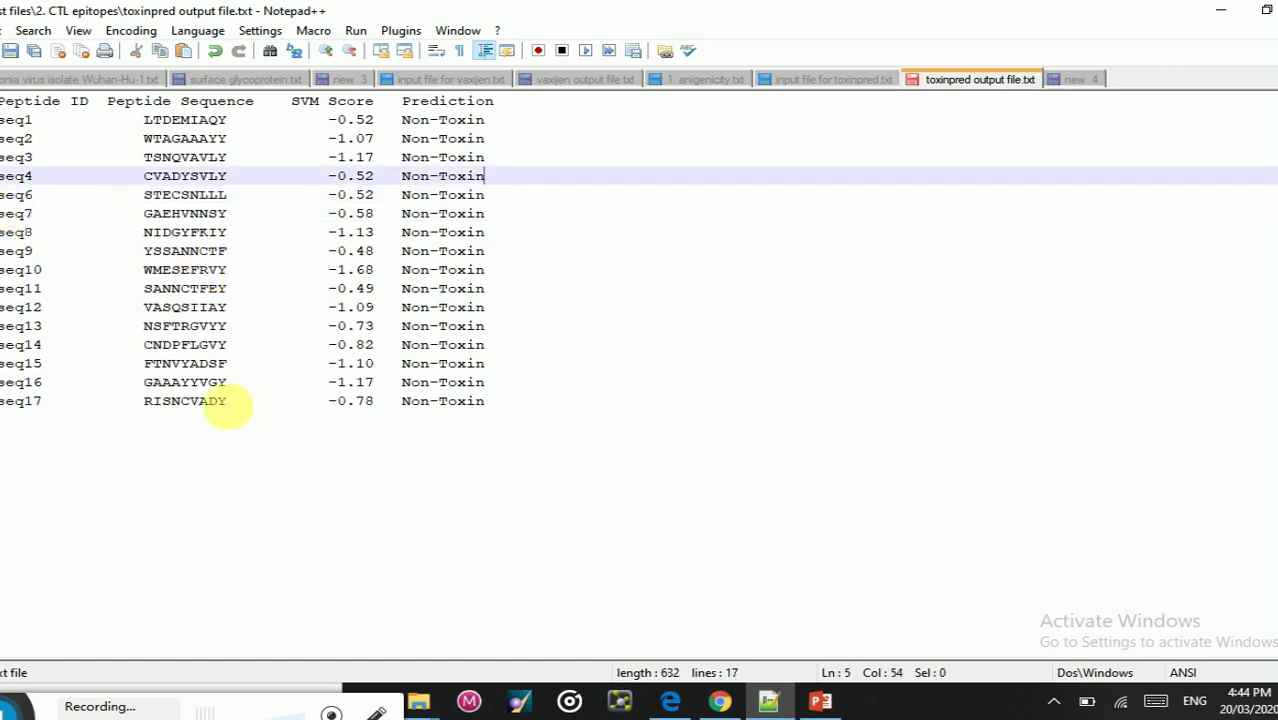
Step: Column-select the peptide sequences from RISNCVADY in seq17 up to LTDEMIAQY in seq1 and copy them
click(228, 401)
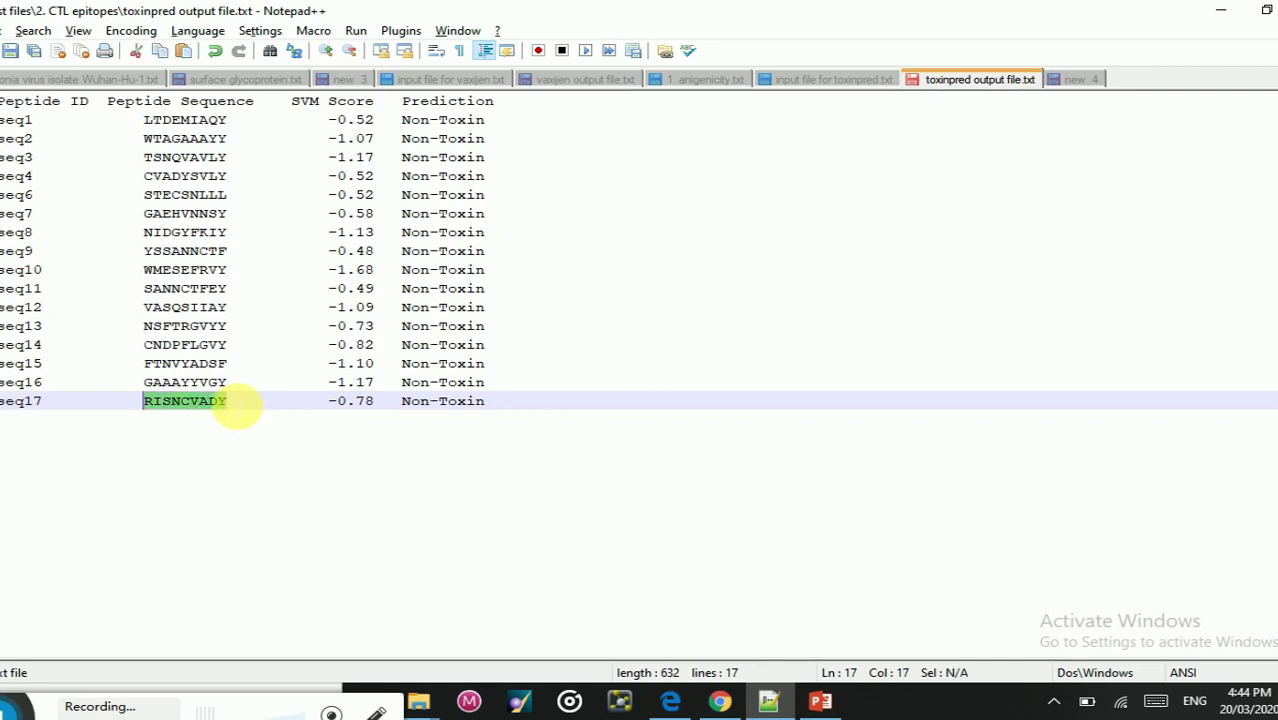
key(alt+shift+Up)
key(alt+shift+Up)
key(alt+shift+Up)
key(alt+shift+Up)
key(alt+shift+Up)
key(alt+shift+Up)
key(alt+shift+Up)
key(alt+shift+Up)
key(alt+shift+Up)
key(alt+shift+Up)
key(alt+shift+Up)
key(alt+shift+Up)
key(alt+shift+Up)
key(alt+shift+Up)
key(alt+shift+Up)
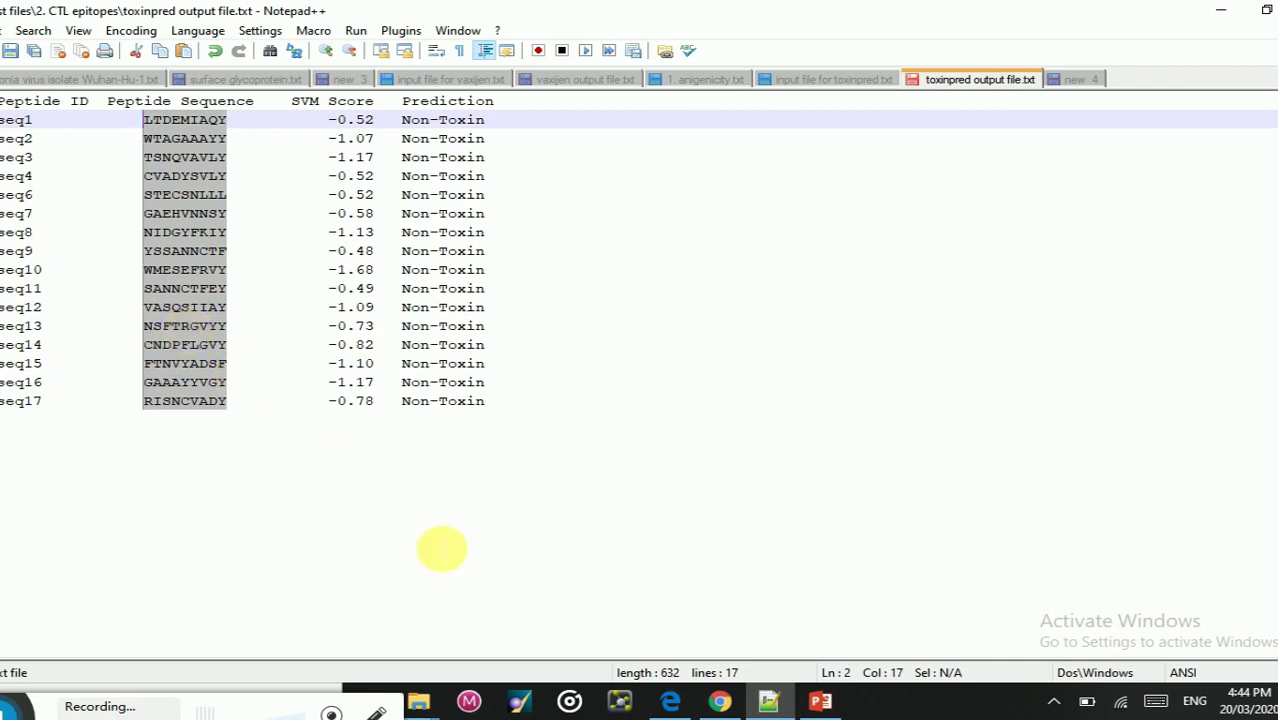
Step: Switch to Chrome and examine the ToxinPred results table, highlighting the seq3 KTSVDCTMY and seq9 MTSCCSCLK rows
click(715, 702)
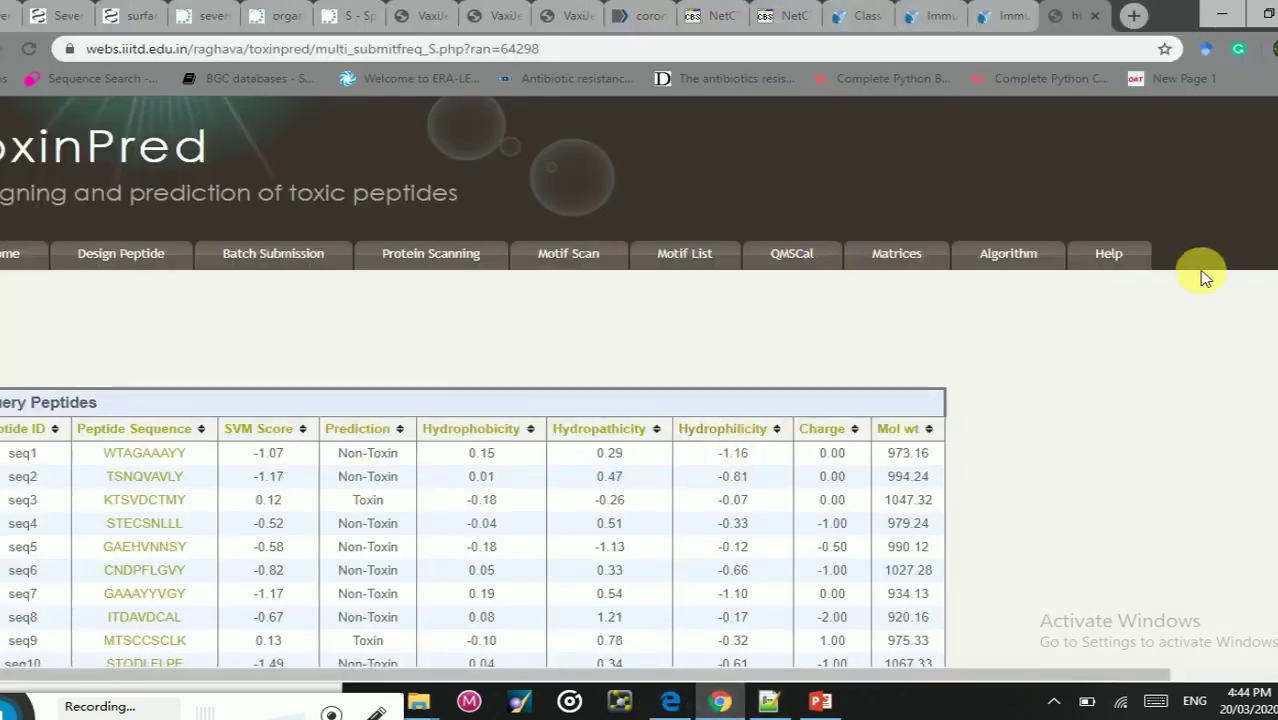
scroll(408, 256, down, 3)
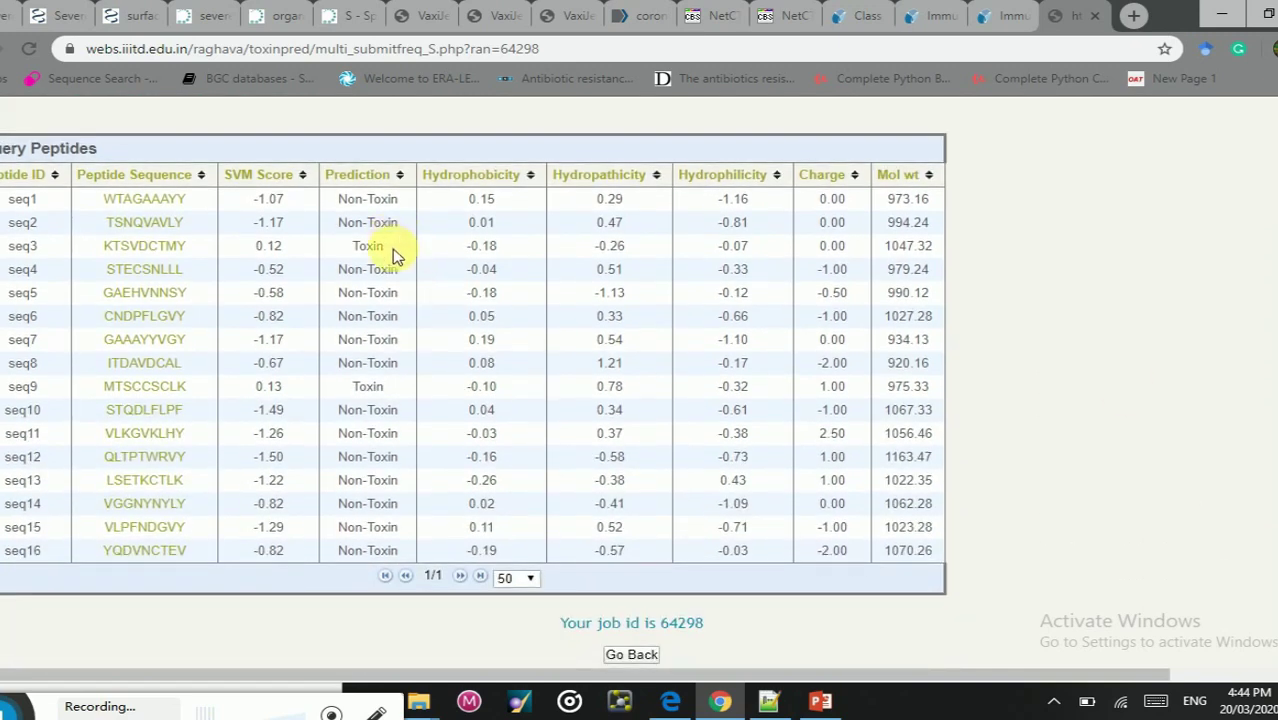
drag(393, 255, 22, 256)
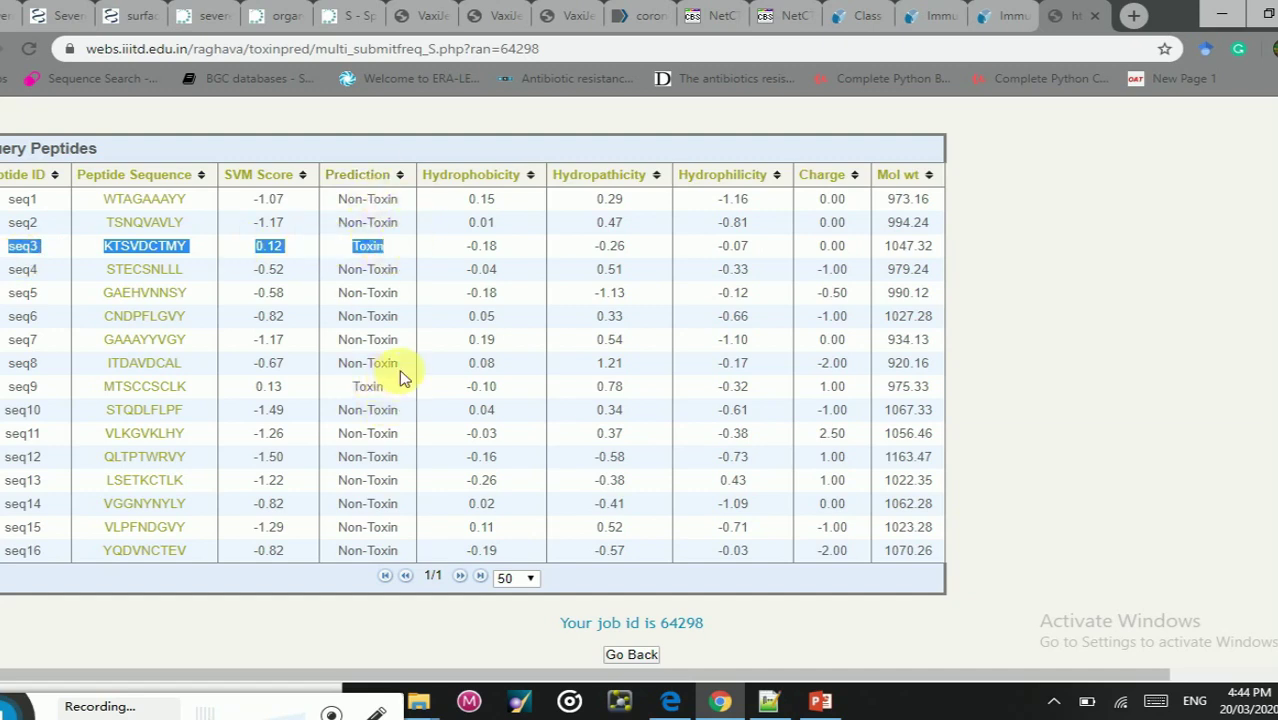
drag(393, 397, 14, 398)
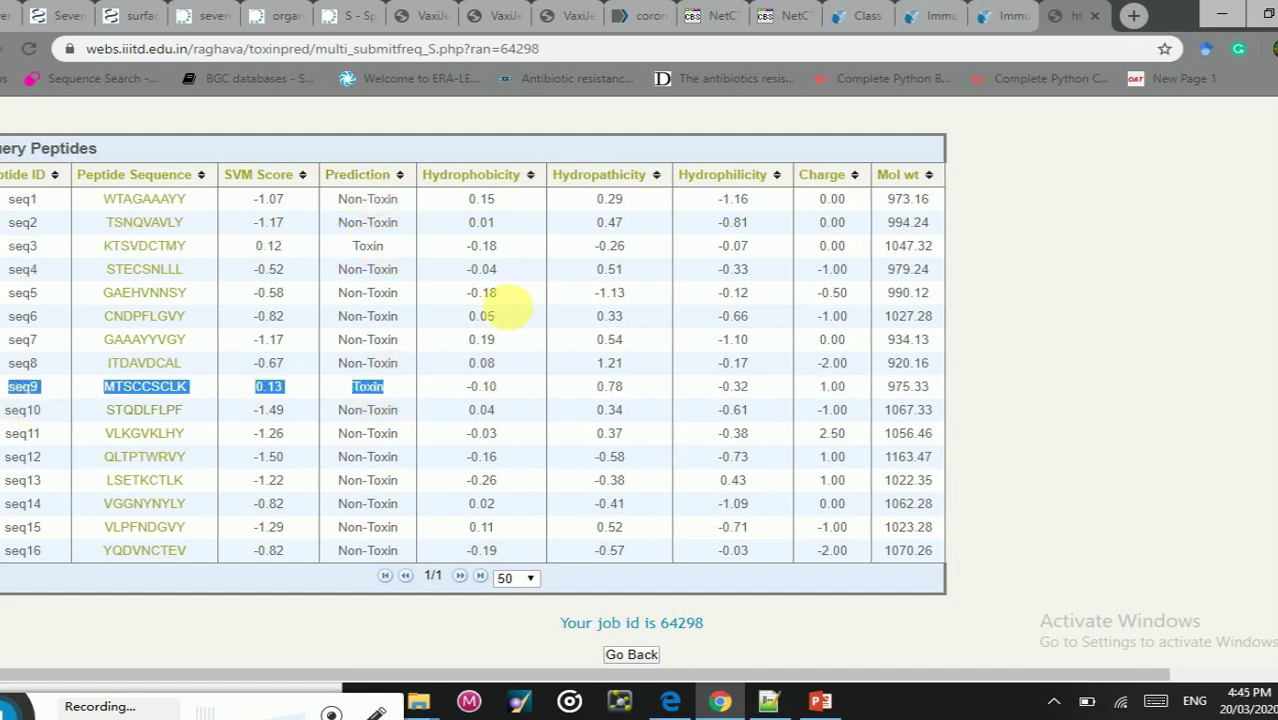
scroll(474, 400, up, 3)
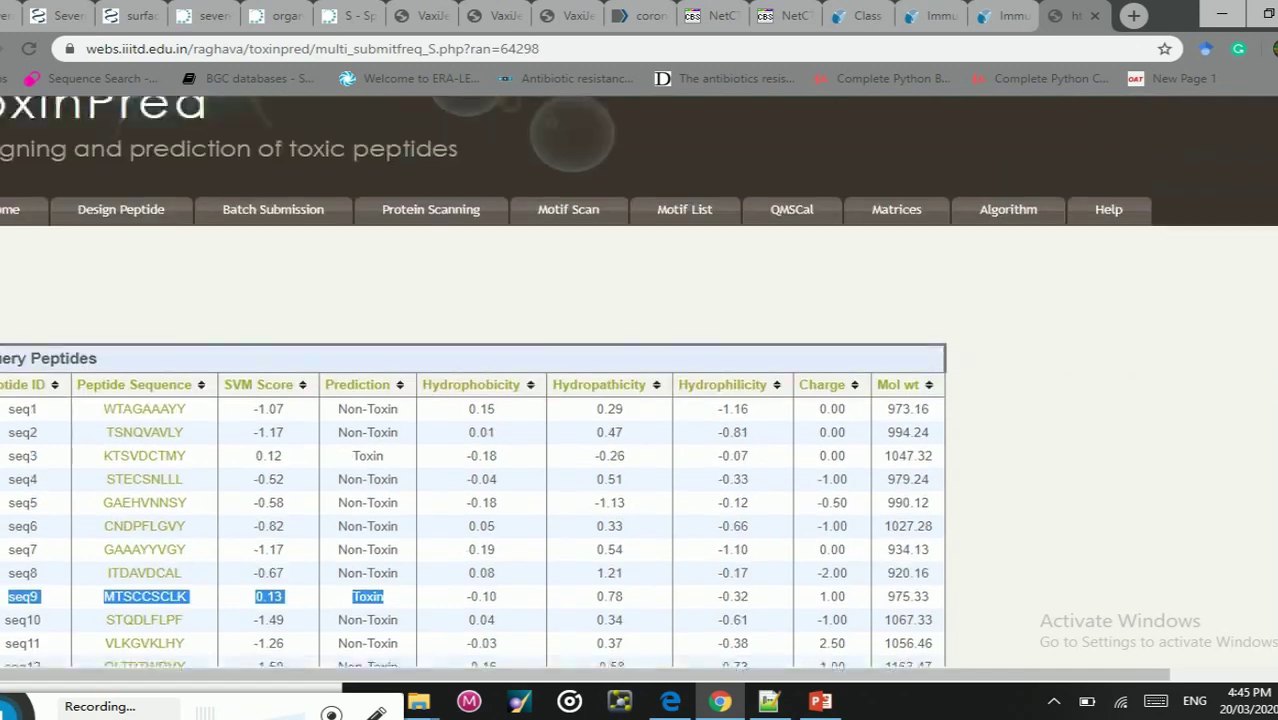
Step: Open the IEDB Class I Immunogenicity form at tools.iedb.org/immunogenicity/, paste the copied peptides as input sequences and check the list
click(847, 16)
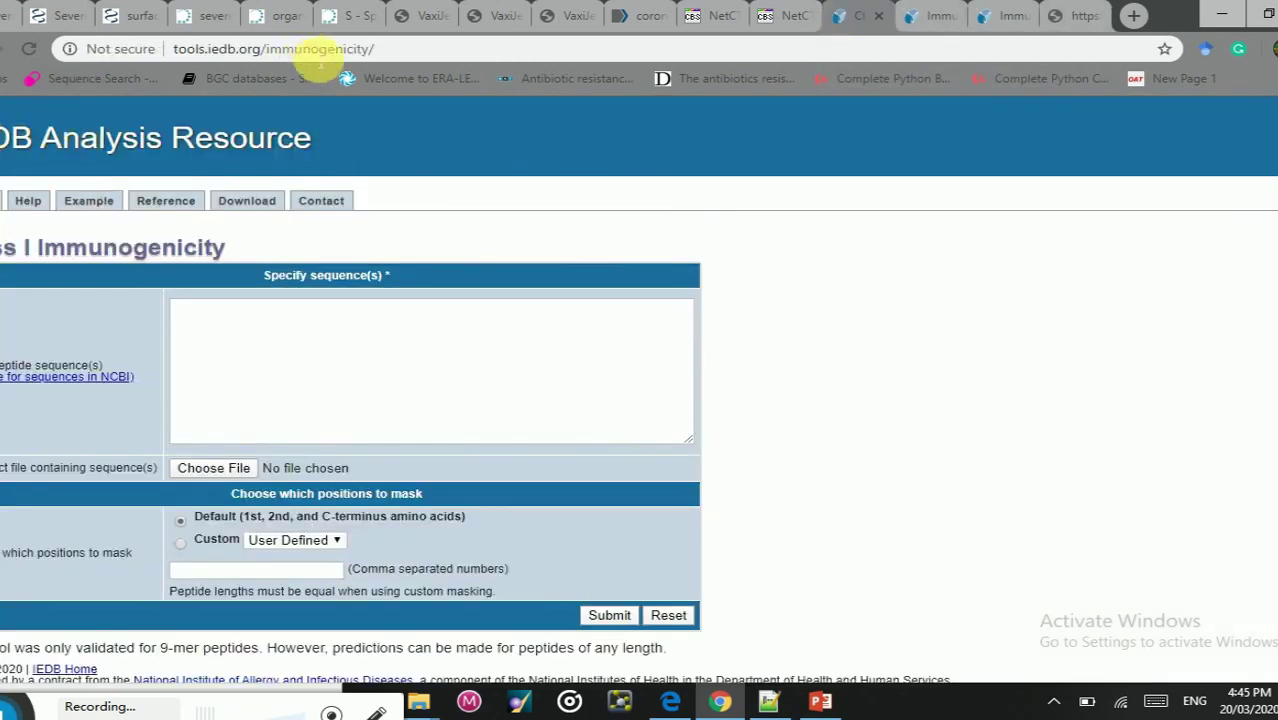
click(375, 48)
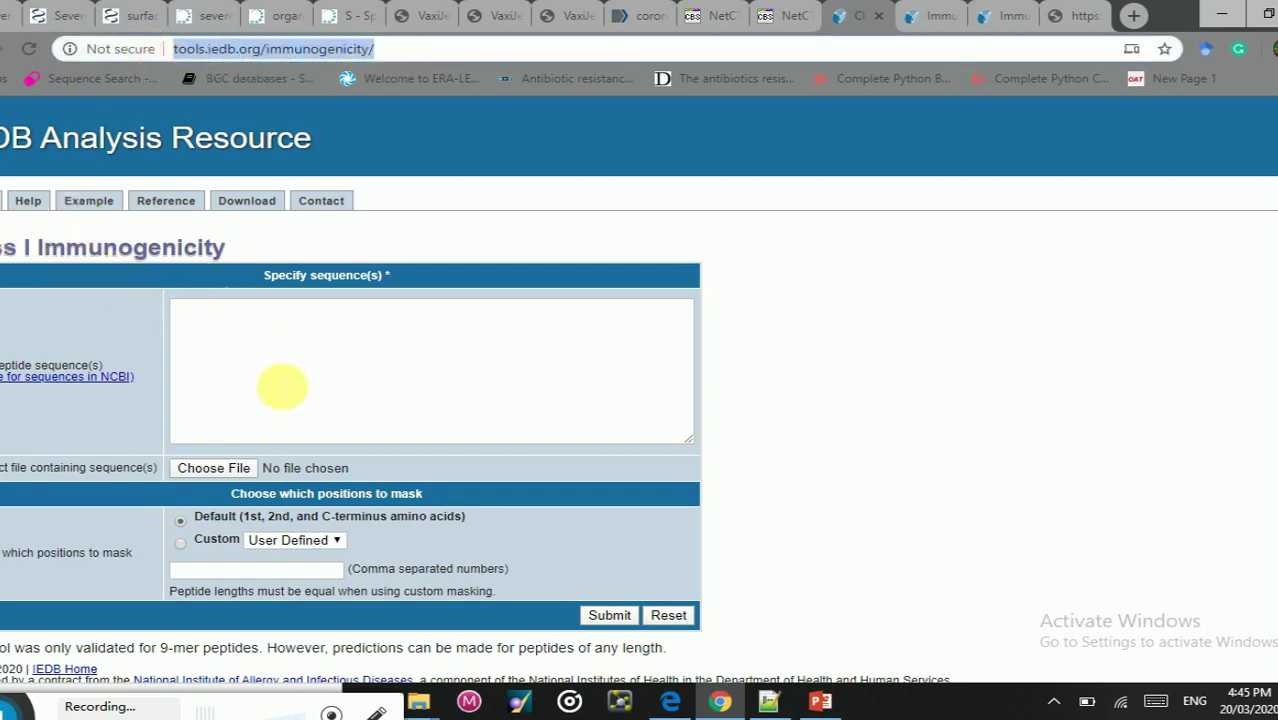
click(213, 337)
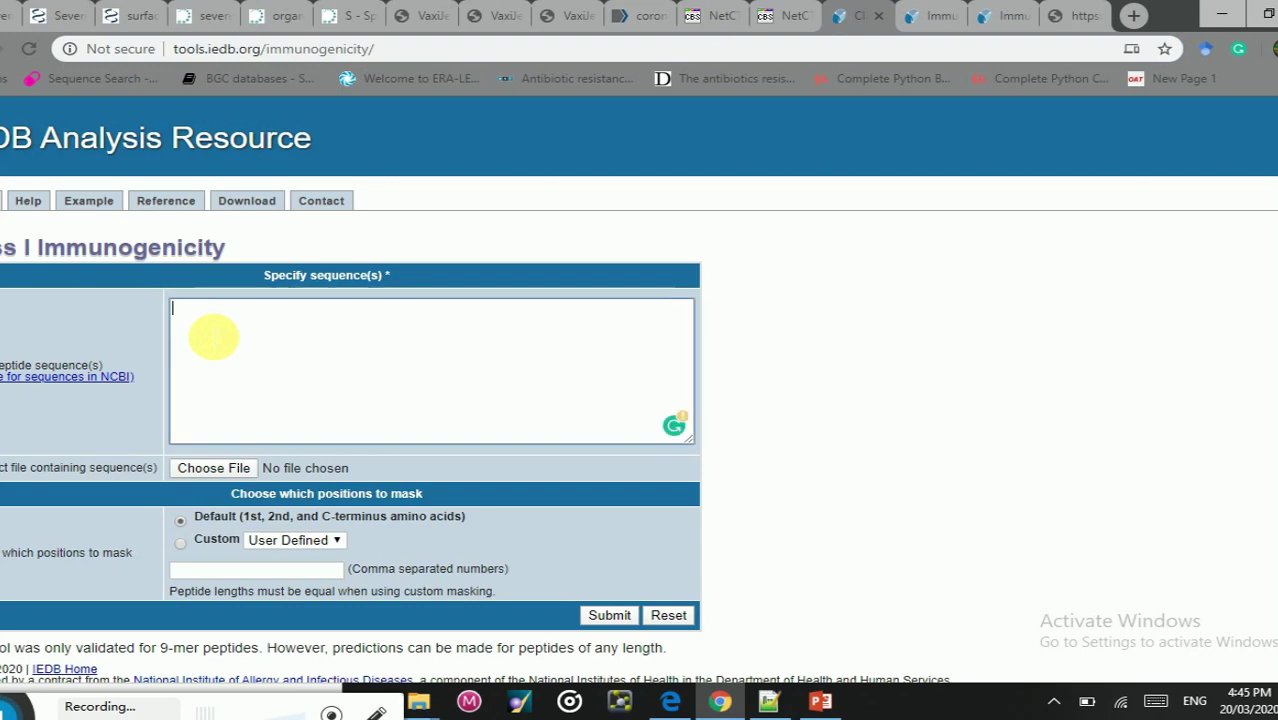
key(ctrl+v)
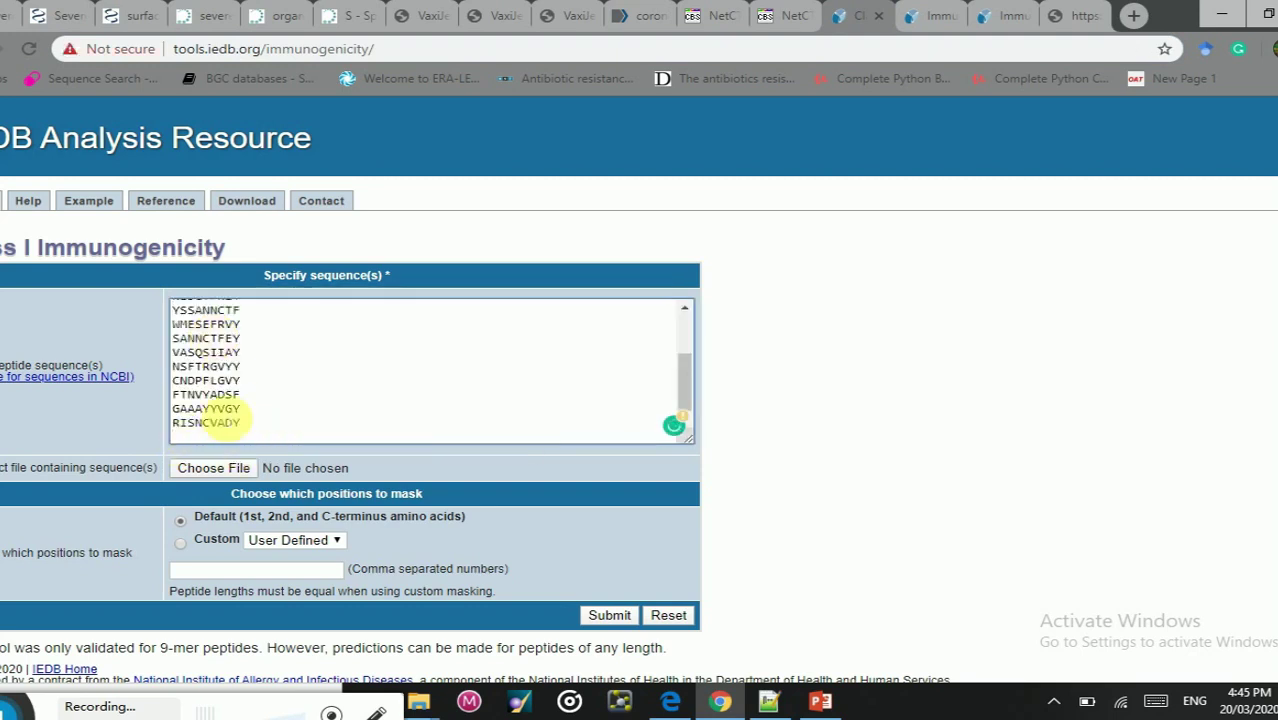
key(ctrl+Home)
key(ctrl+End)
key(ctrl+Home)
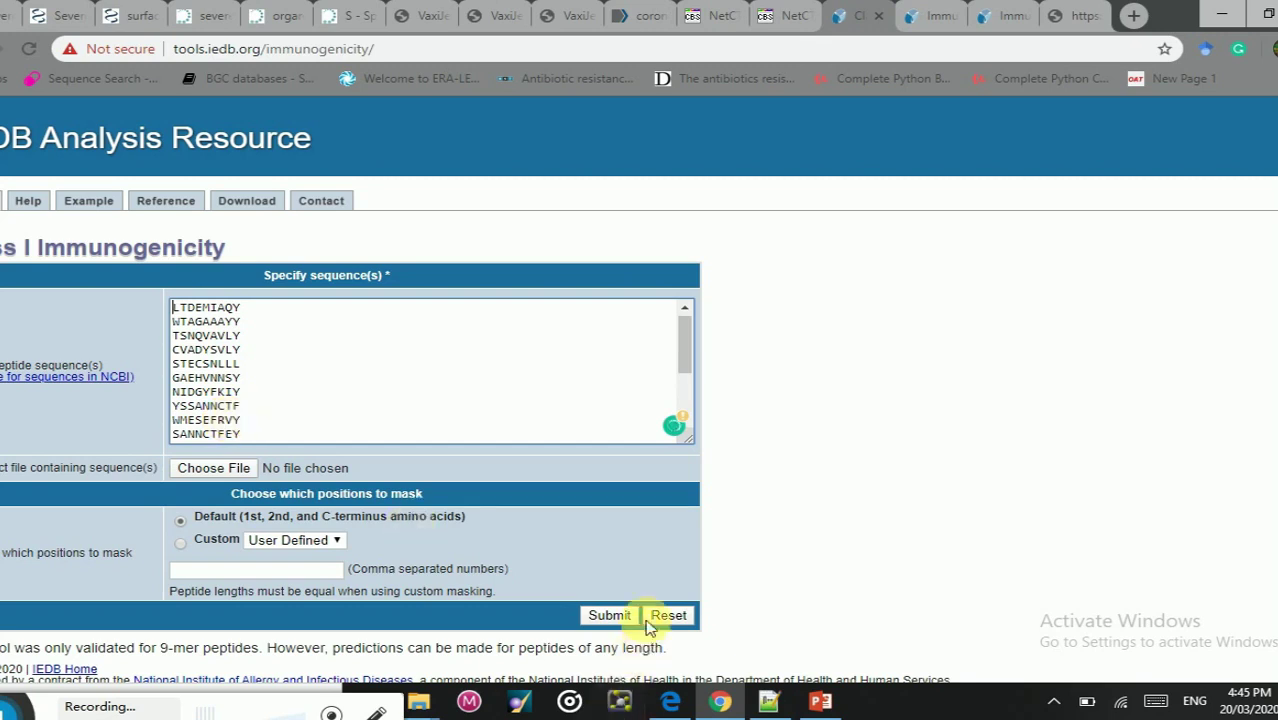
Step: Open the Class I Immunogenicity result page and download its score table to the Desktop as a CSV file named result
click(920, 12)
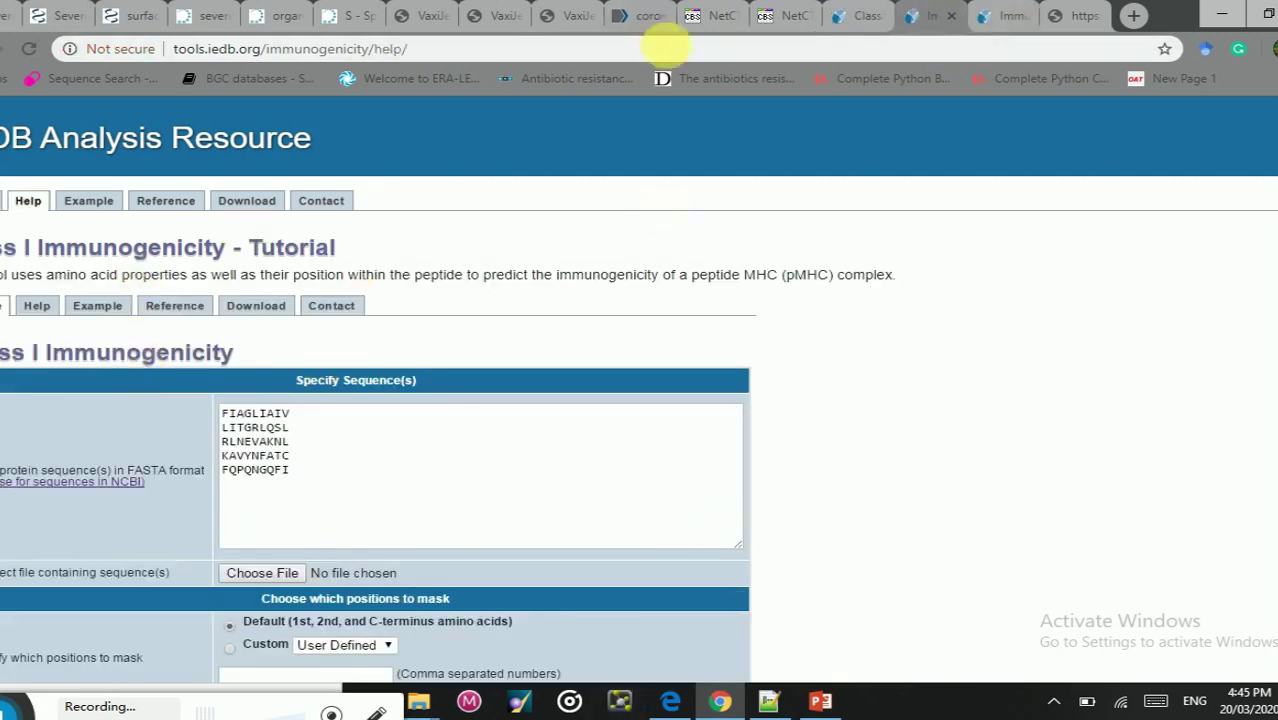
click(1008, 14)
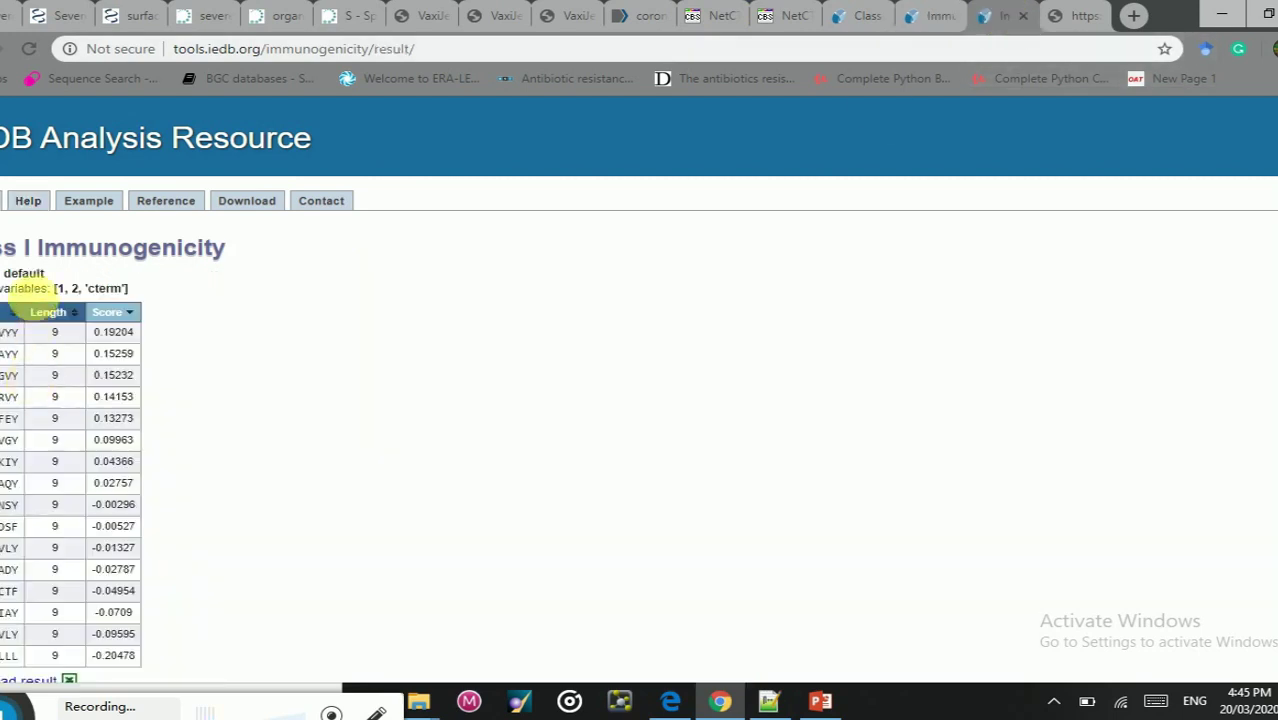
scroll(640, 400, down, 1)
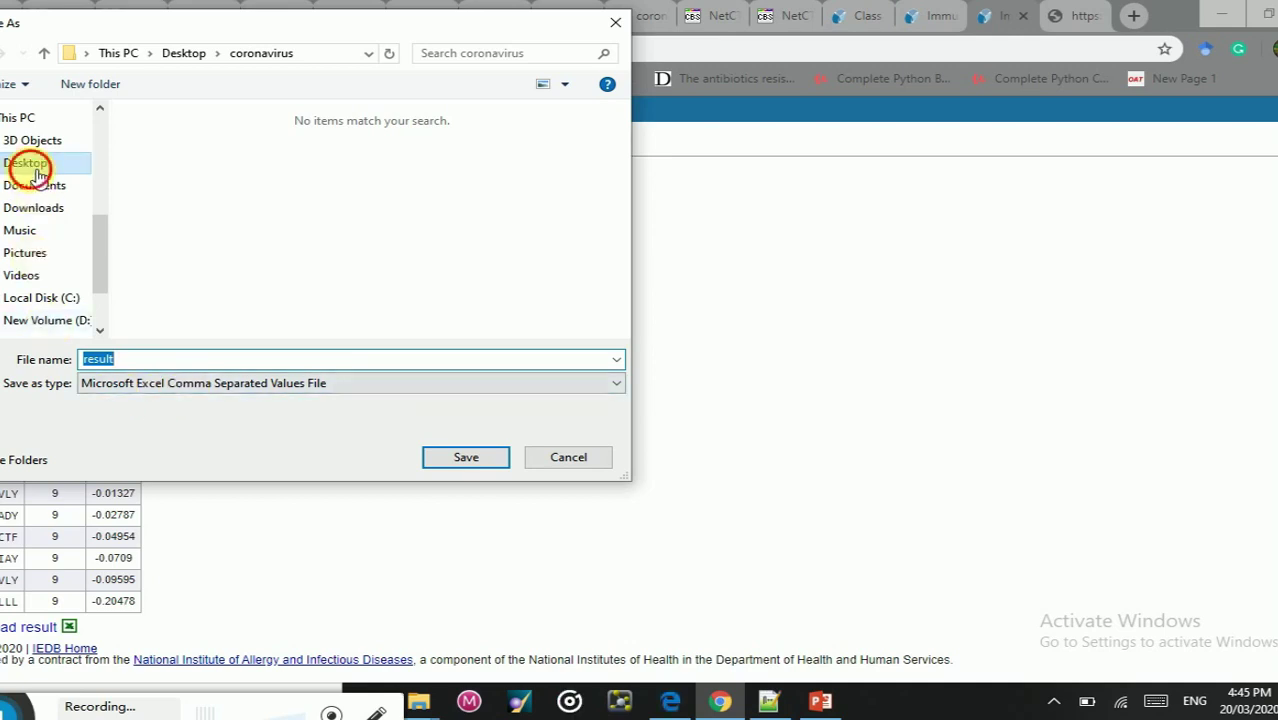
click(30, 165)
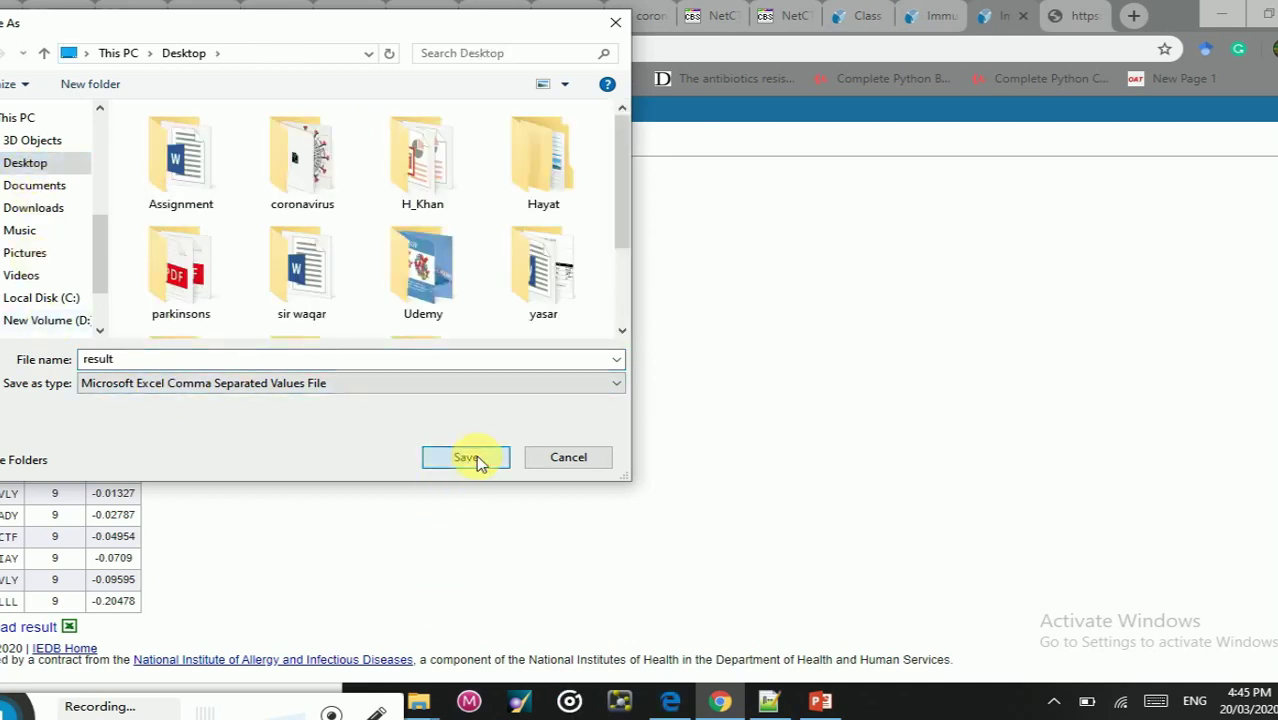
click(470, 458)
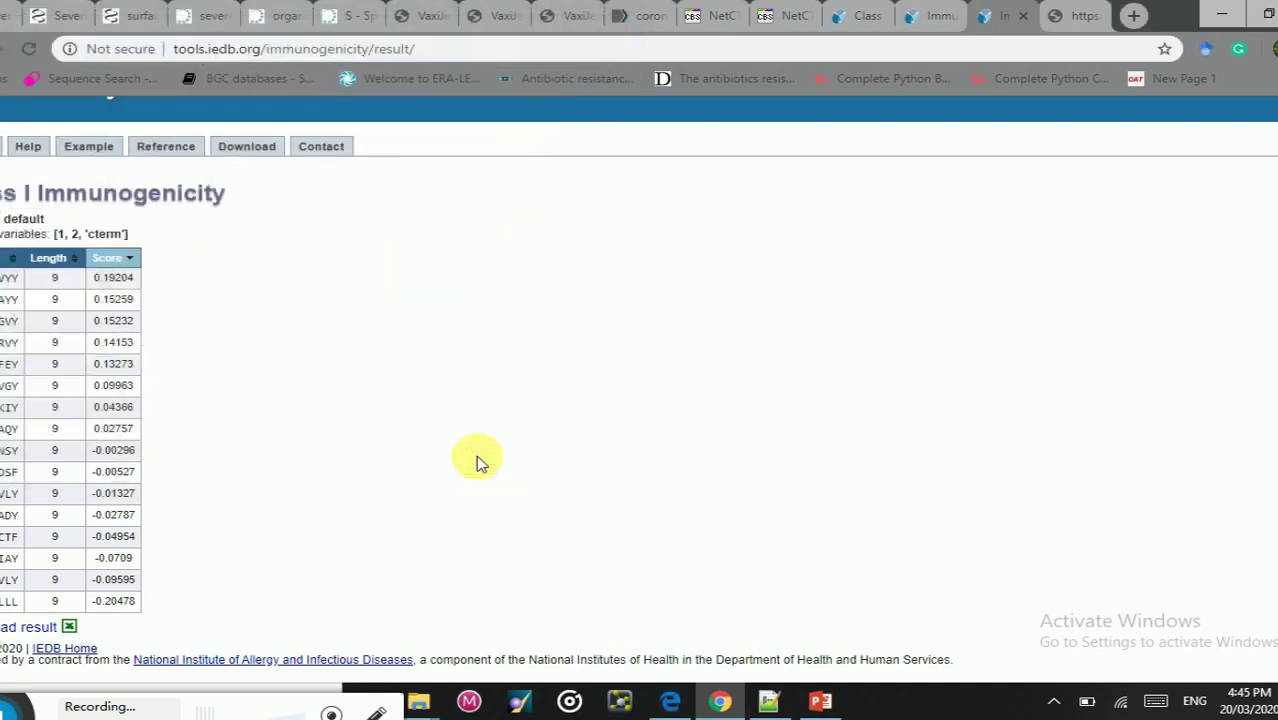
Step: Read the IEDB Class I Immunogenicity tutorial, highlighting the sentence that explains how to interpret a higher score
click(924, 17)
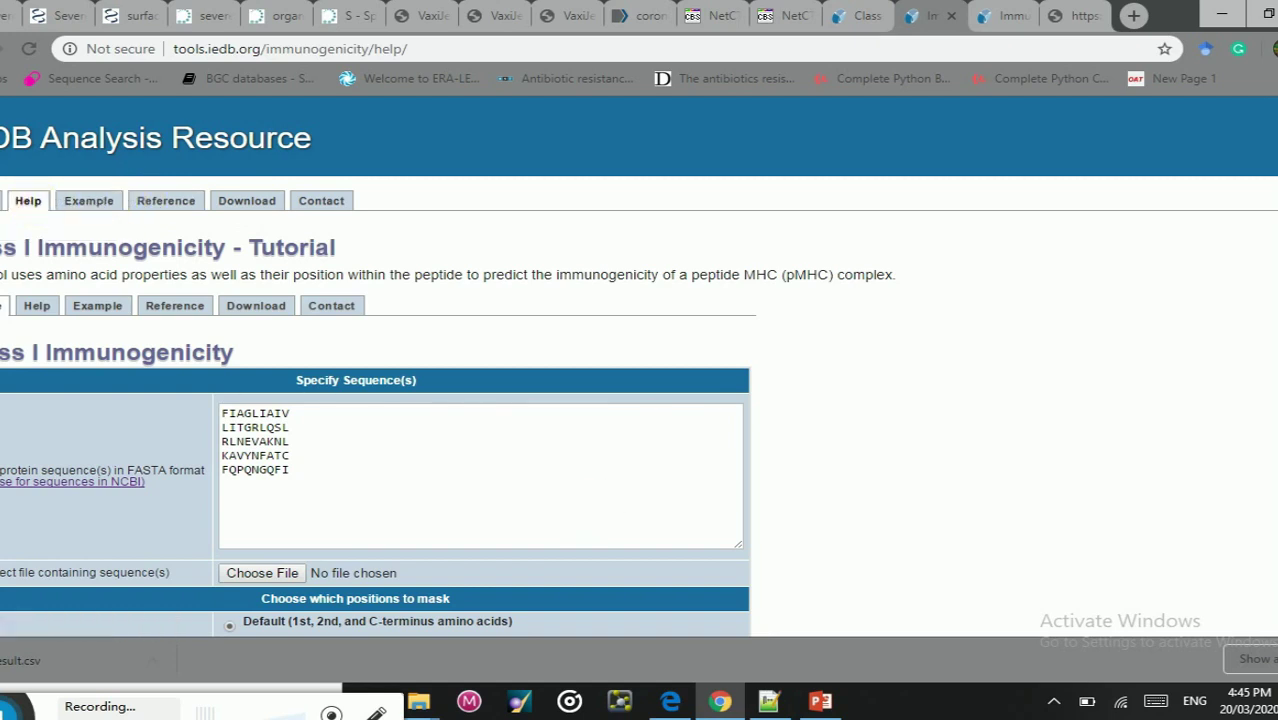
scroll(640, 380, down, 1)
scroll(640, 366, down, 2)
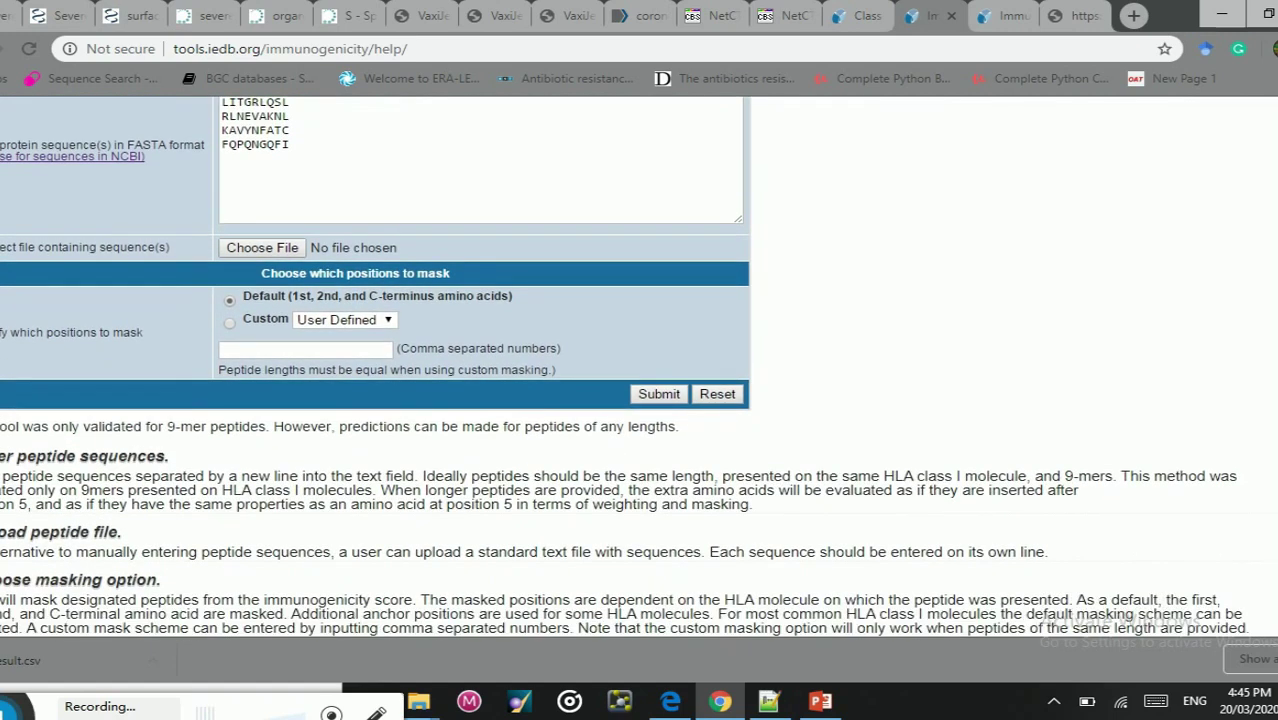
scroll(640, 366, down, 2)
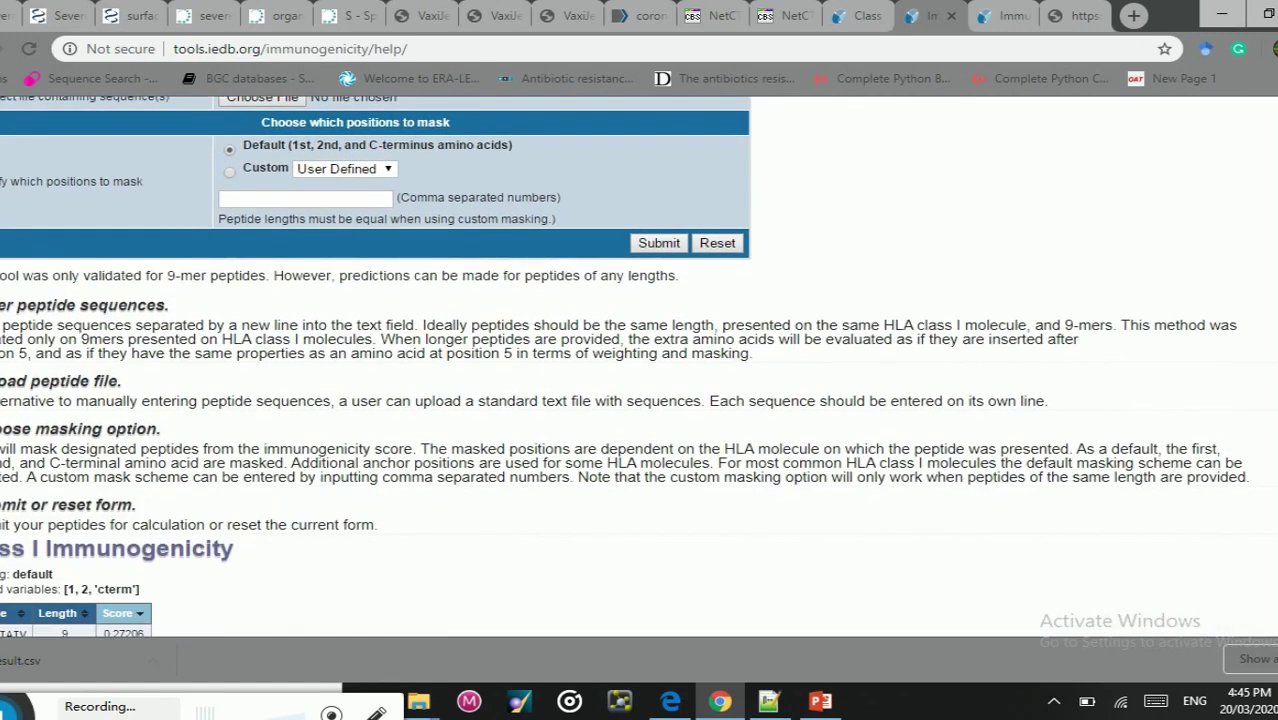
scroll(532, 330, up, 3)
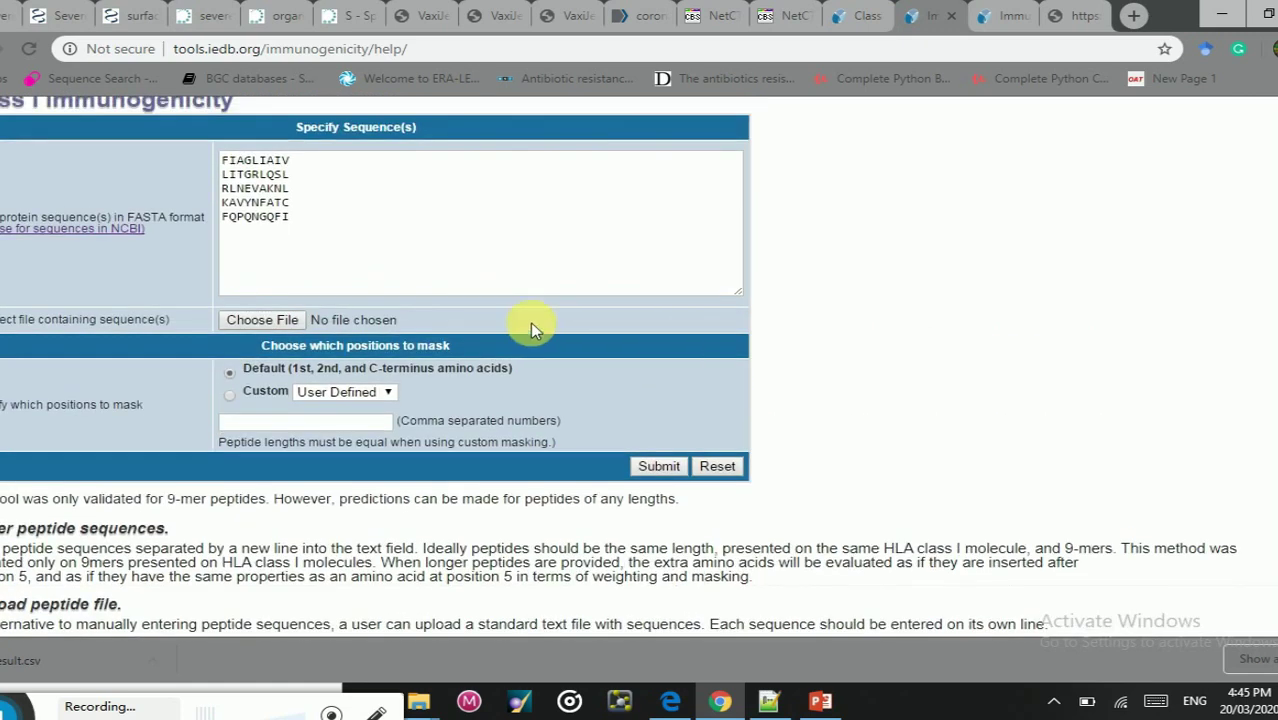
scroll(624, 366, down, 6)
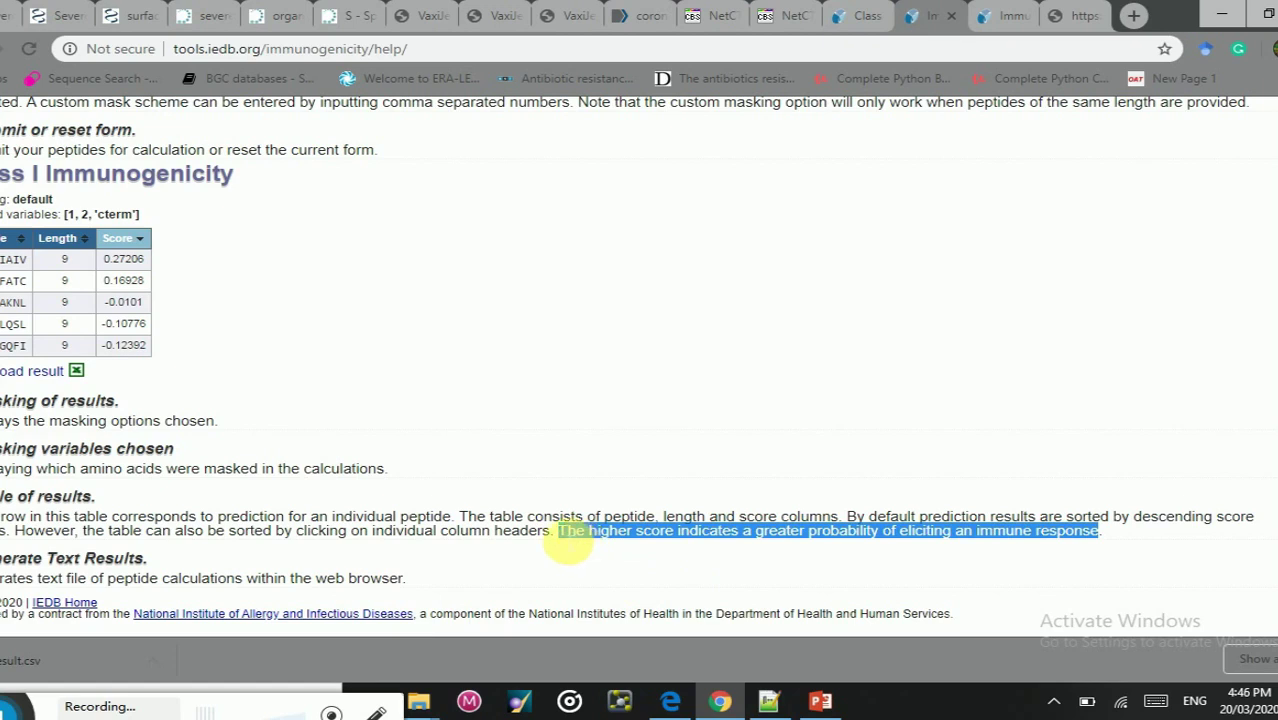
drag(560, 535, 1110, 542)
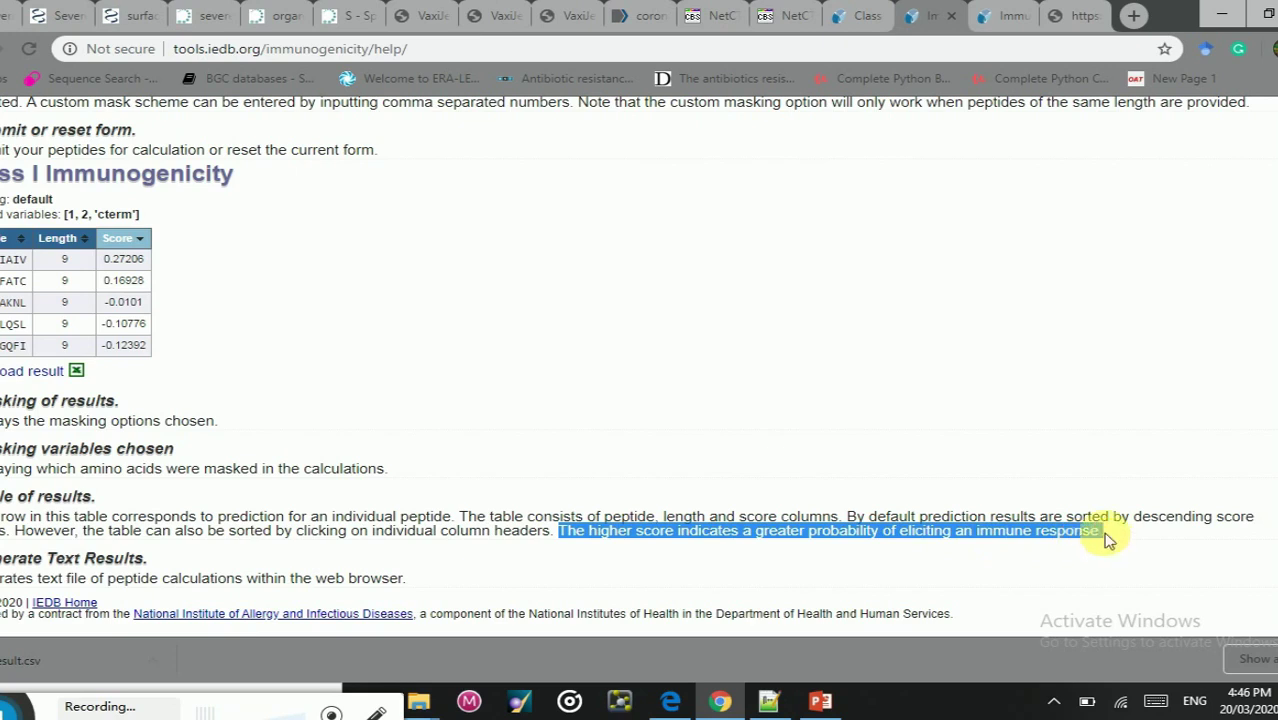
click(566, 540)
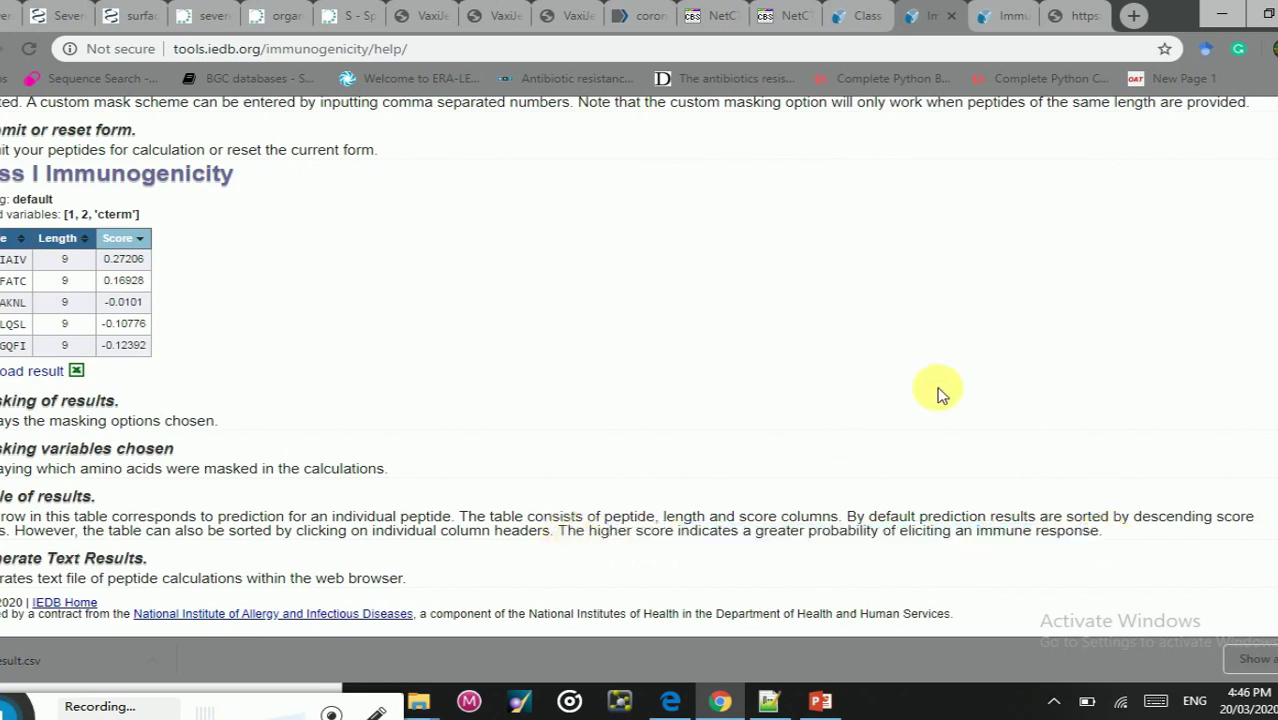
Step: Return to the immunogenicity result page, open the downloaded result CSV in Excel and go through its score, length and peptide headers
click(1003, 14)
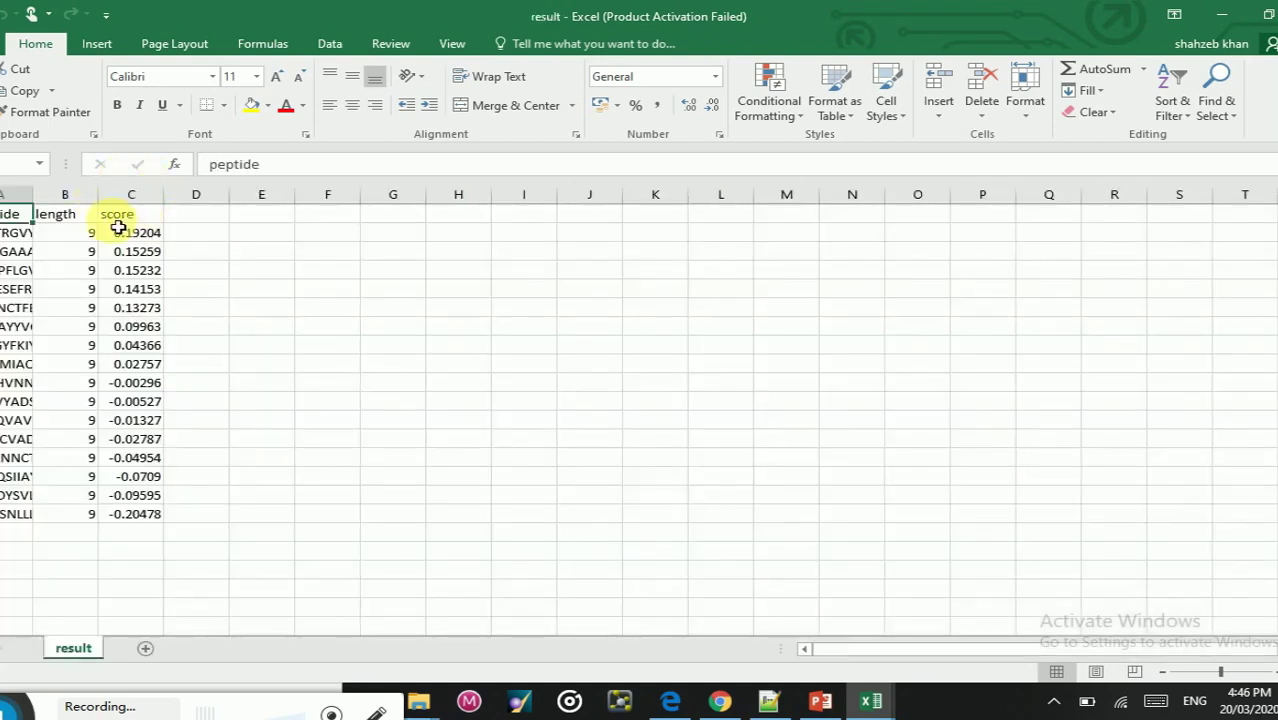
click(118, 218)
key(Left)
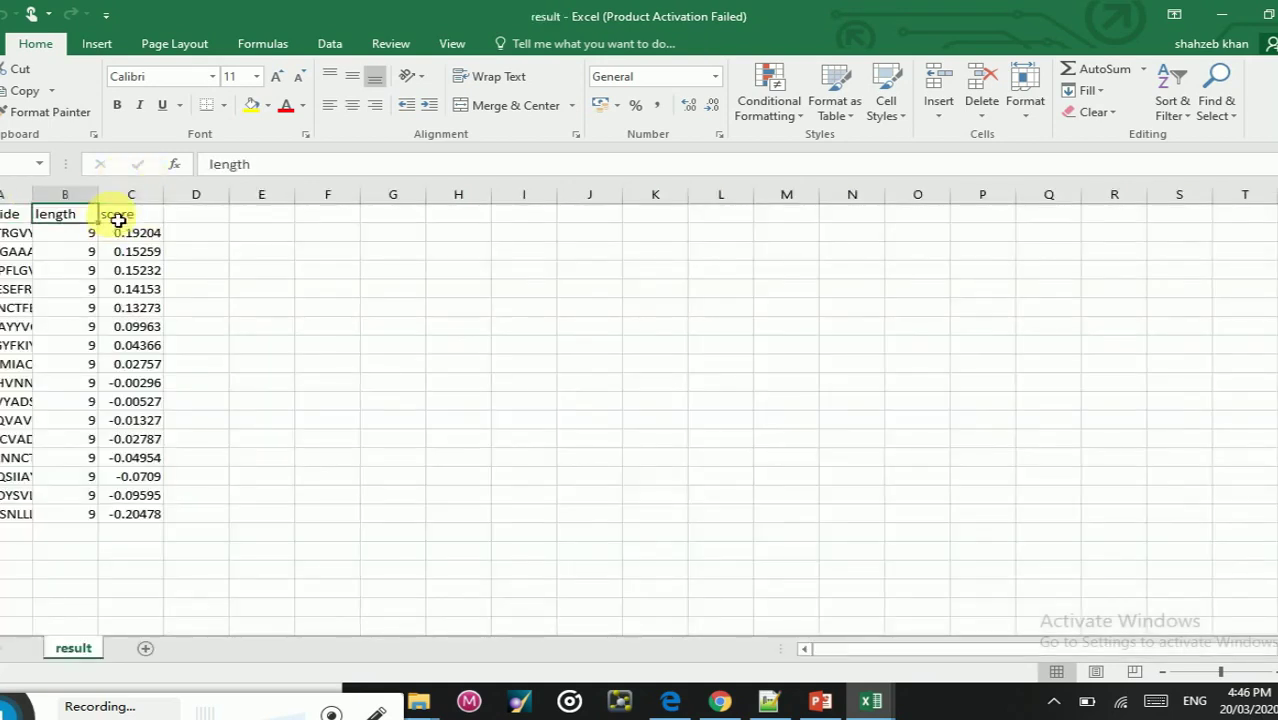
key(Left)
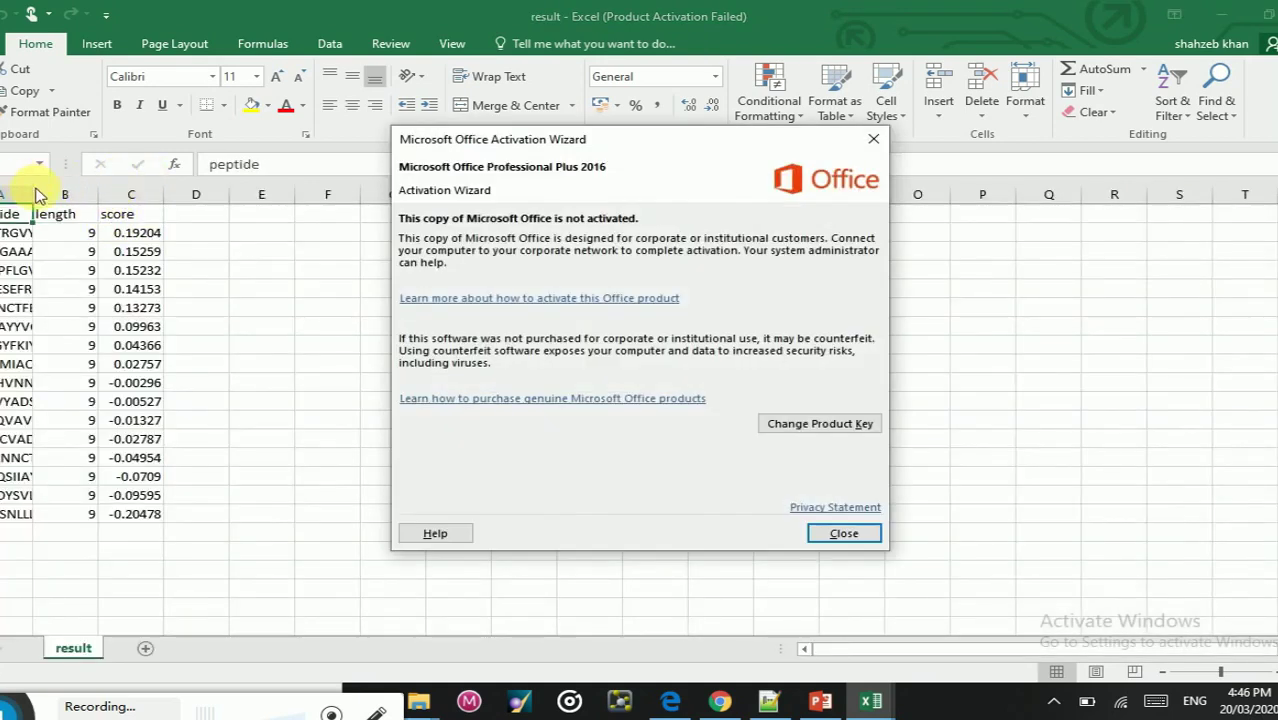
Step: Dismiss the activation notice, widen the peptide column to fit its sequences and check the four highest immunogenicity scores
key(Escape)
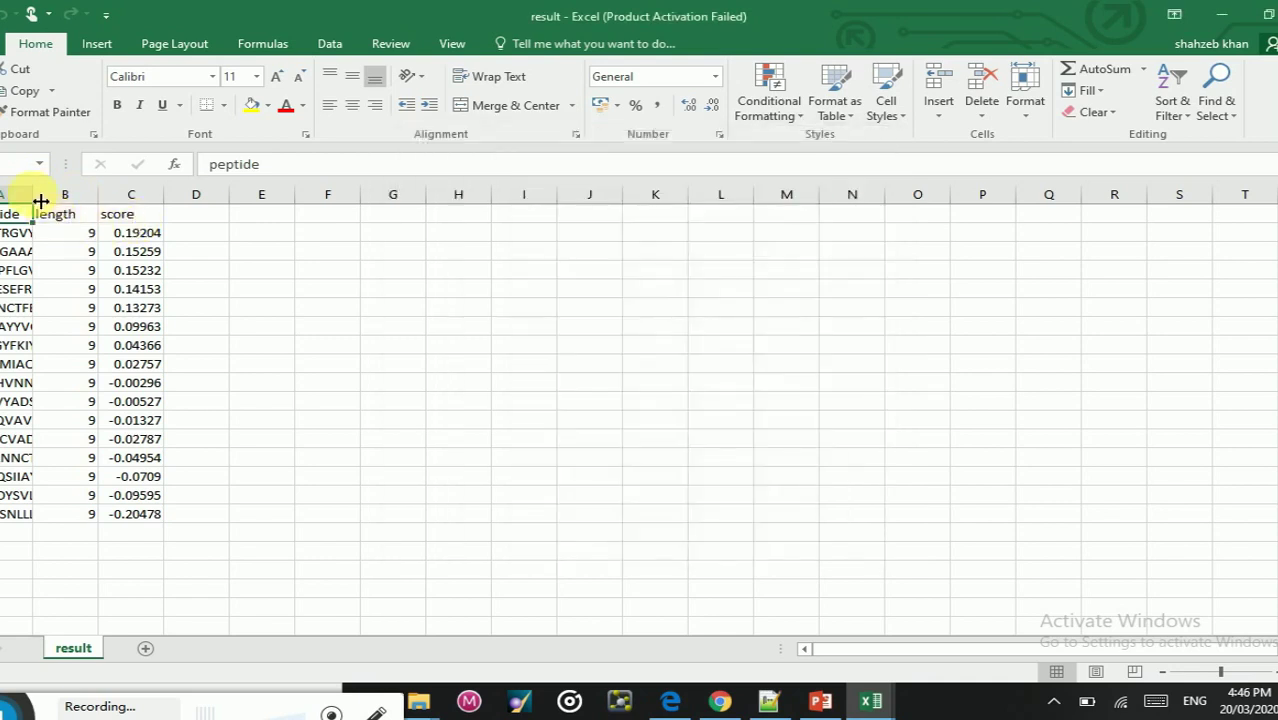
drag(33, 195, 88, 200)
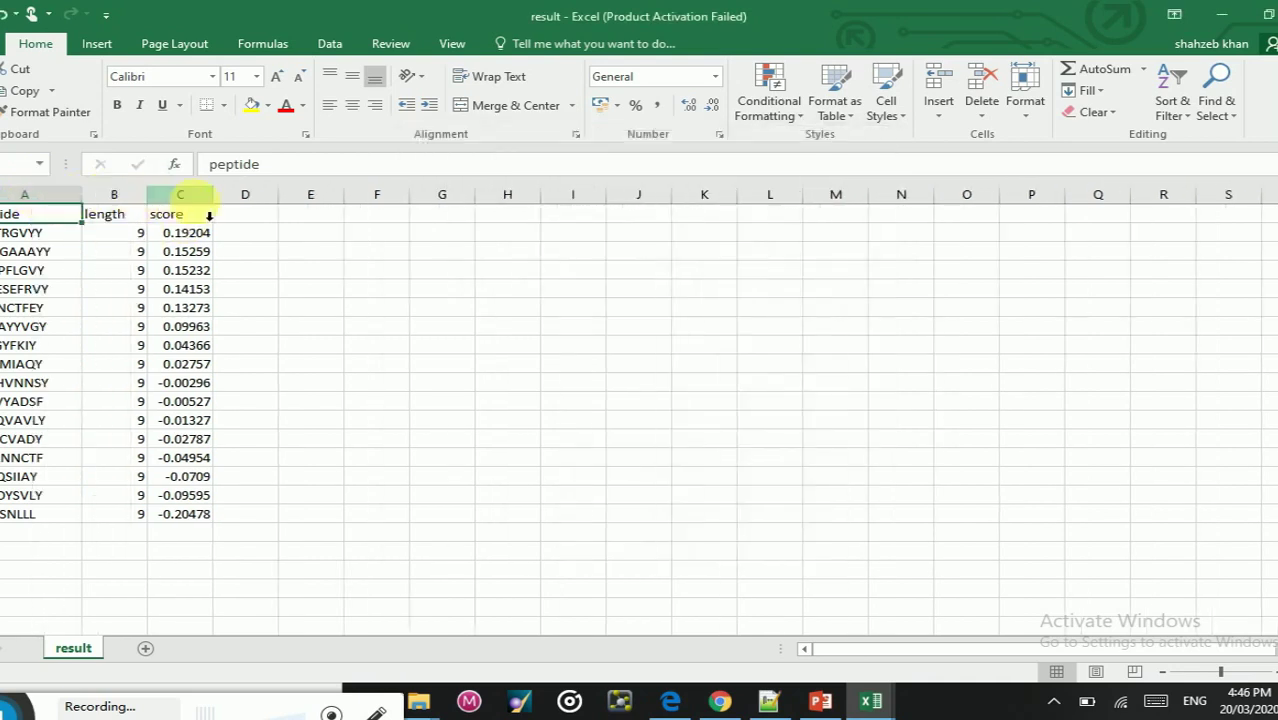
click(208, 242)
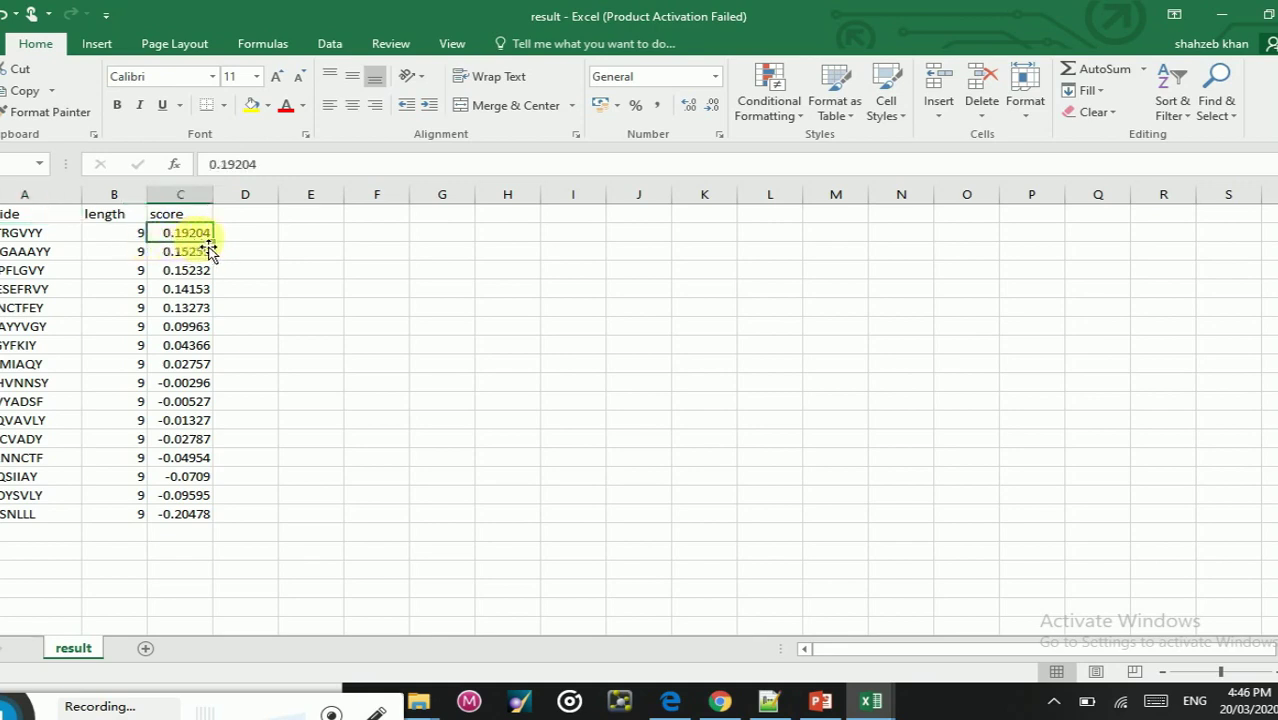
click(205, 258)
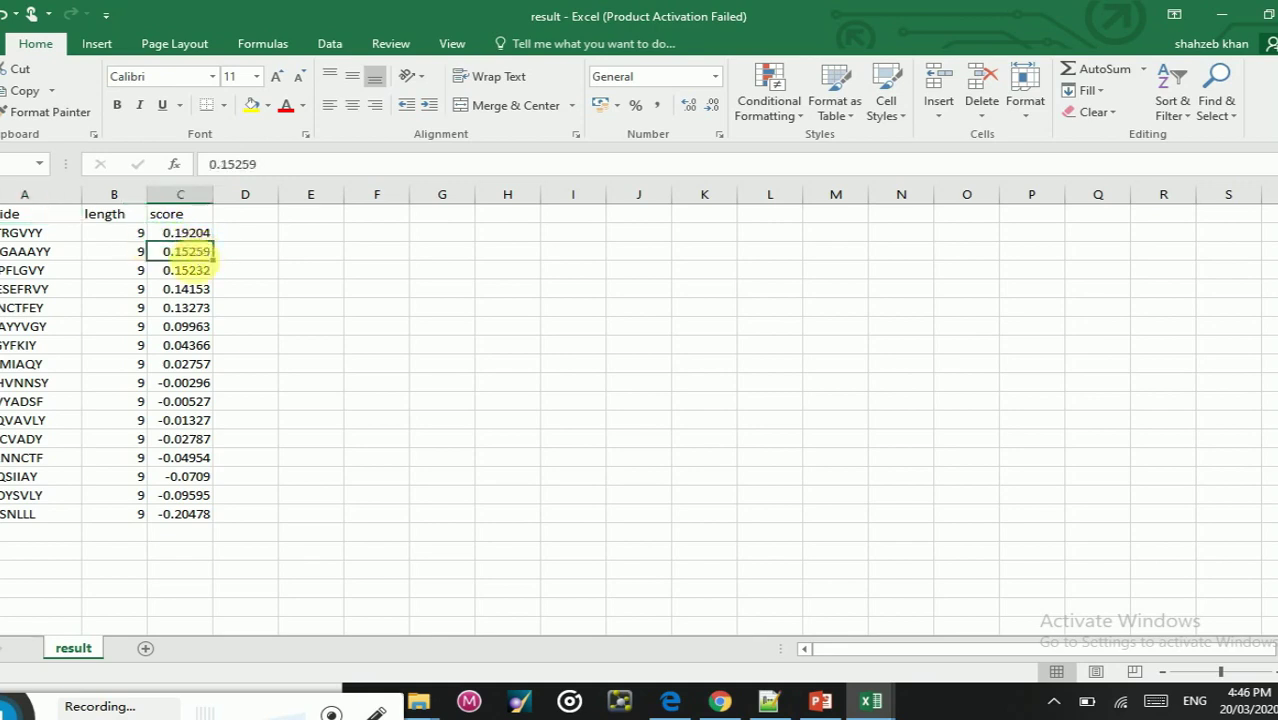
click(190, 291)
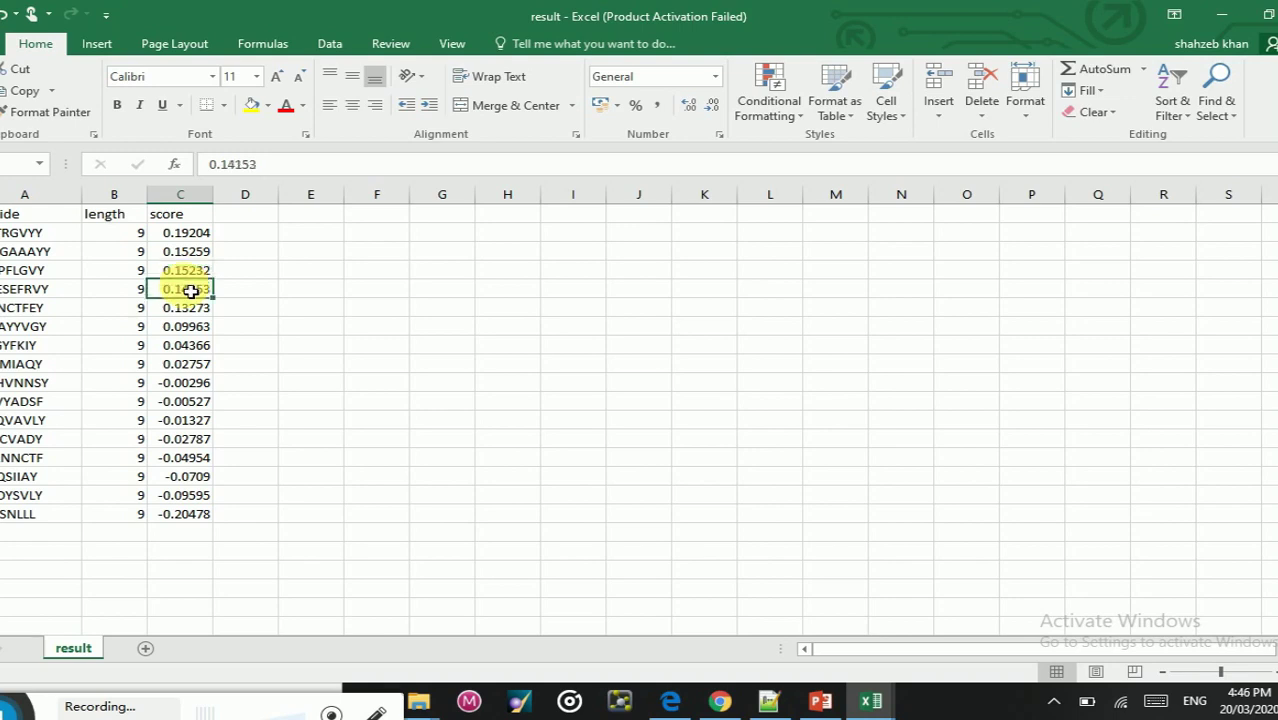
click(188, 274)
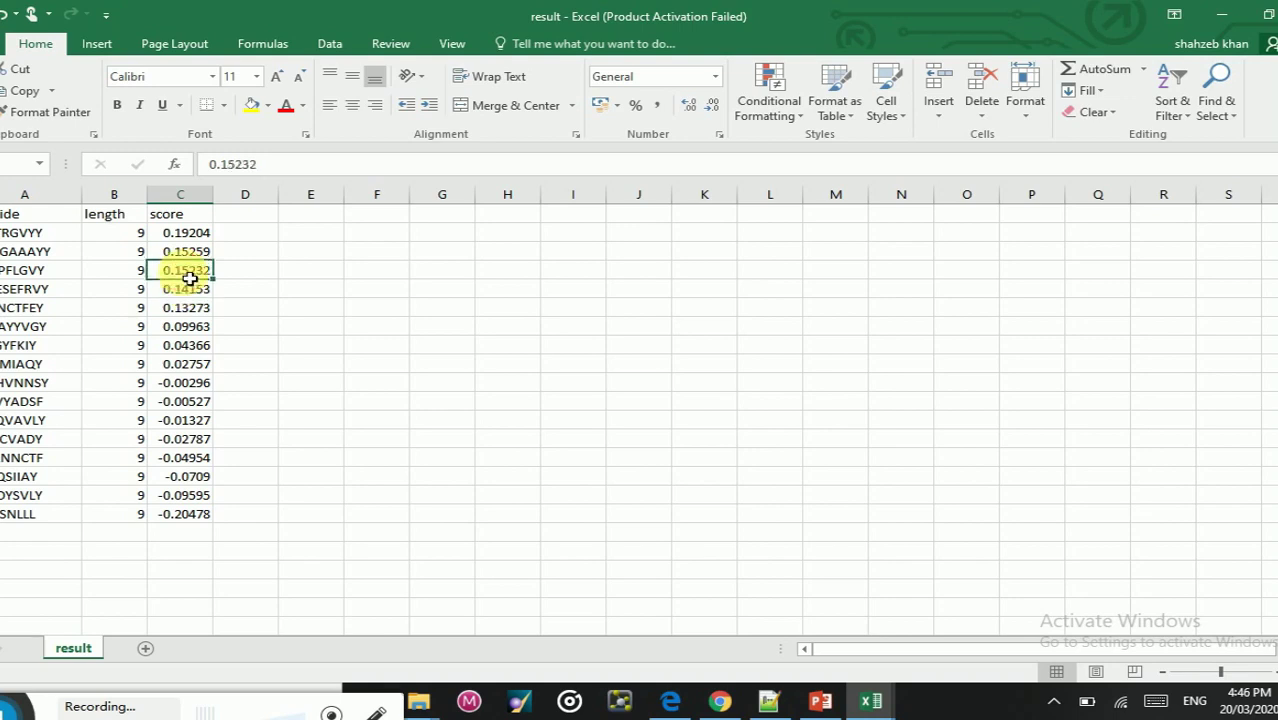
Step: Copy the header row and the three highest-scoring peptides with their lengths and scores, cells A1 to C4
drag(155, 272, 50, 248)
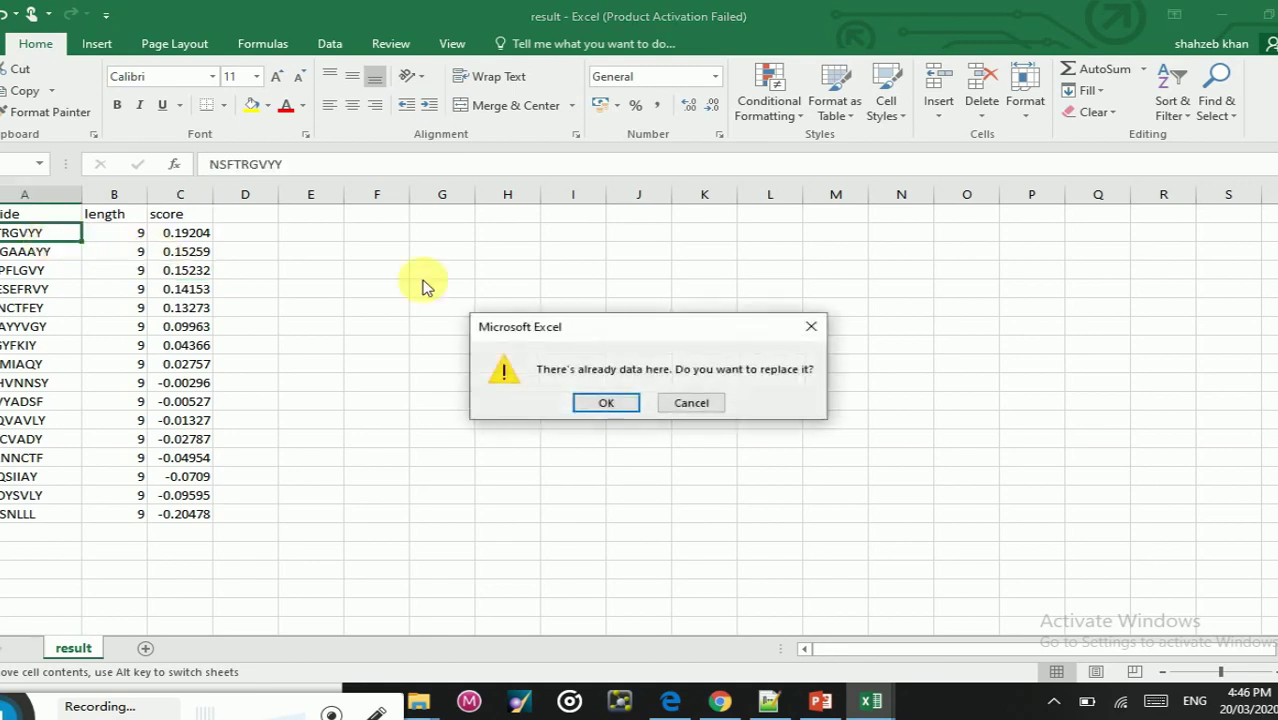
click(691, 403)
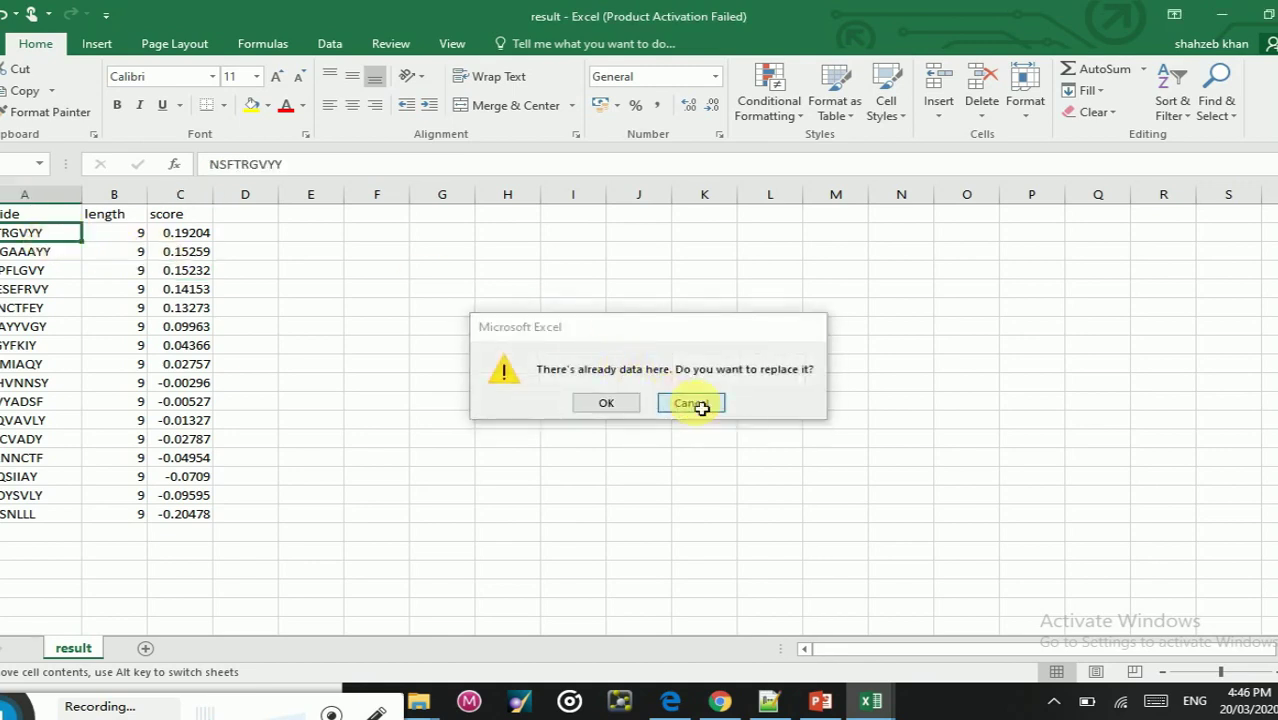
click(22, 218)
drag(31, 232, 165, 273)
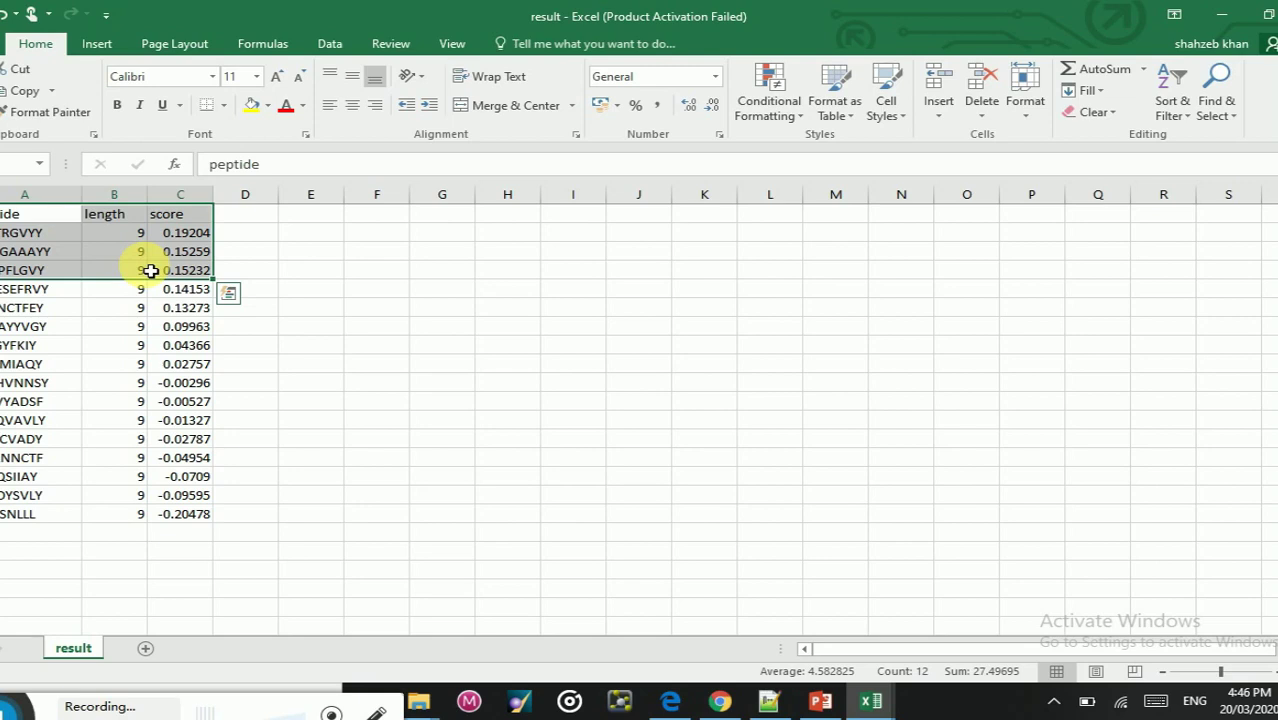
key(ctrl+c)
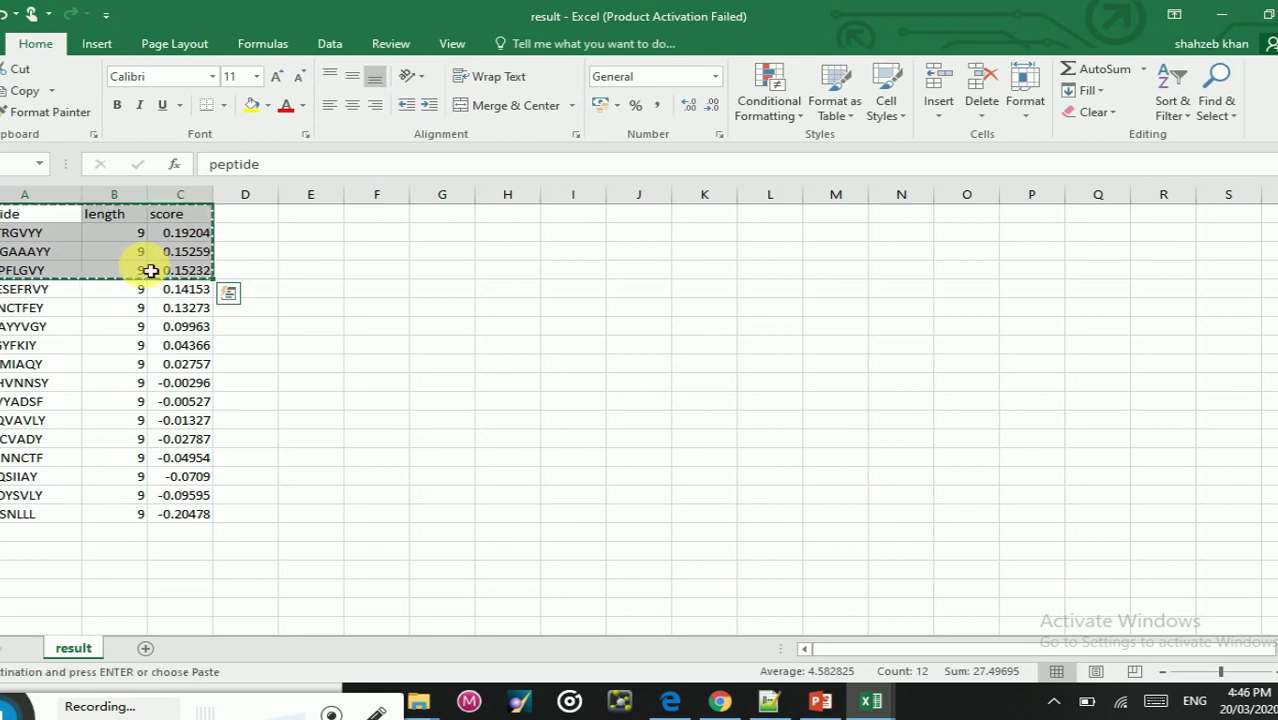